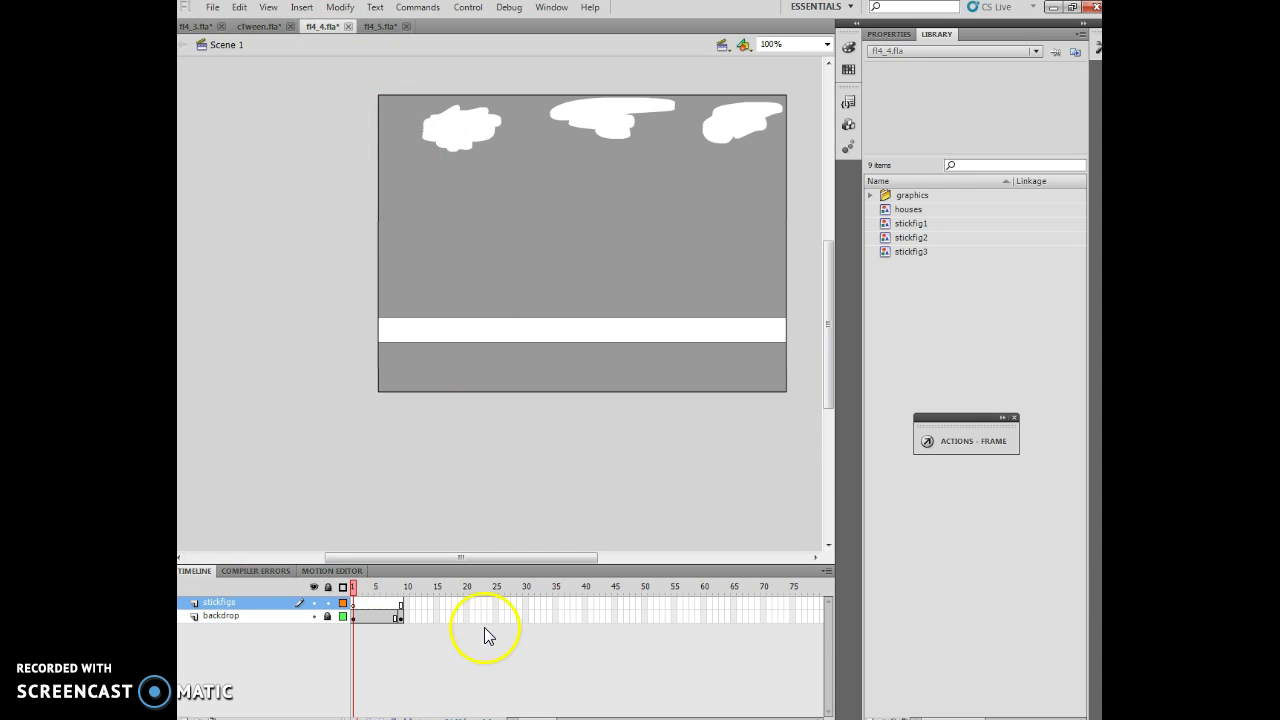
- Place the stickfig1 symbol in frame 1 of the stickfigs layer, standing on the white strip near the middle of the stage
left_click(353, 589)
left_click(917, 224)
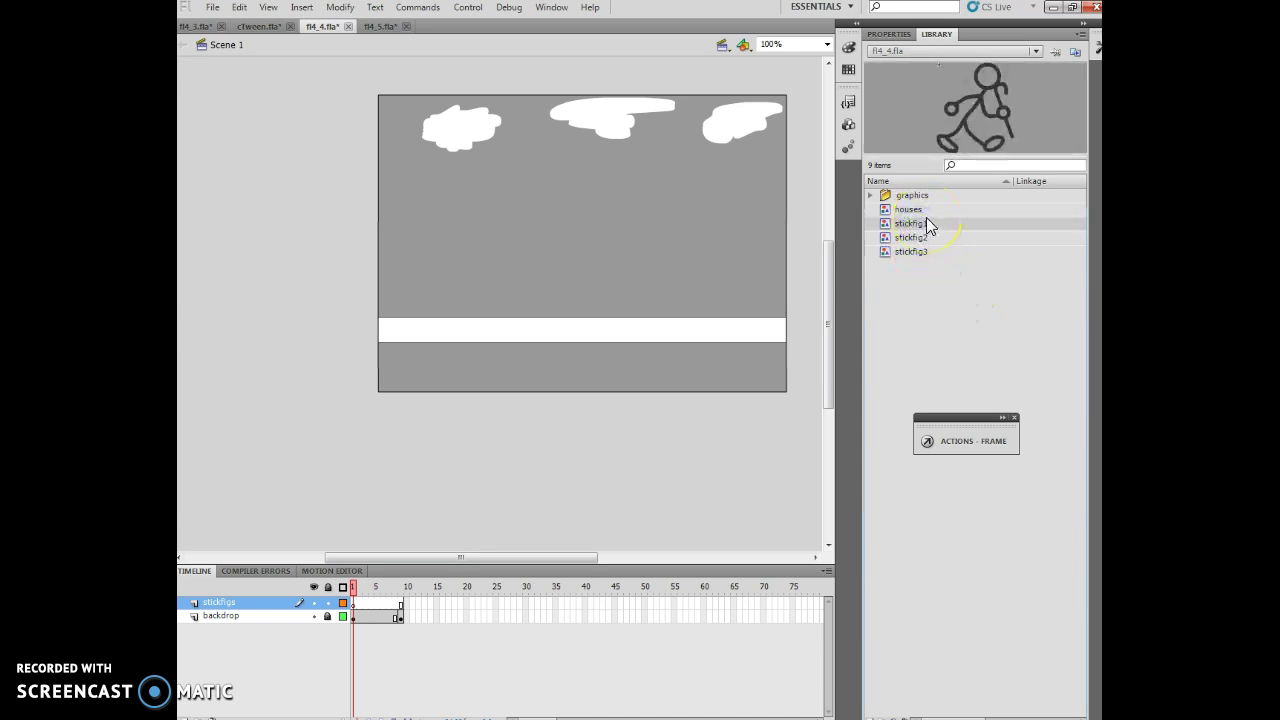
left_click_drag(912, 224, 592, 274)
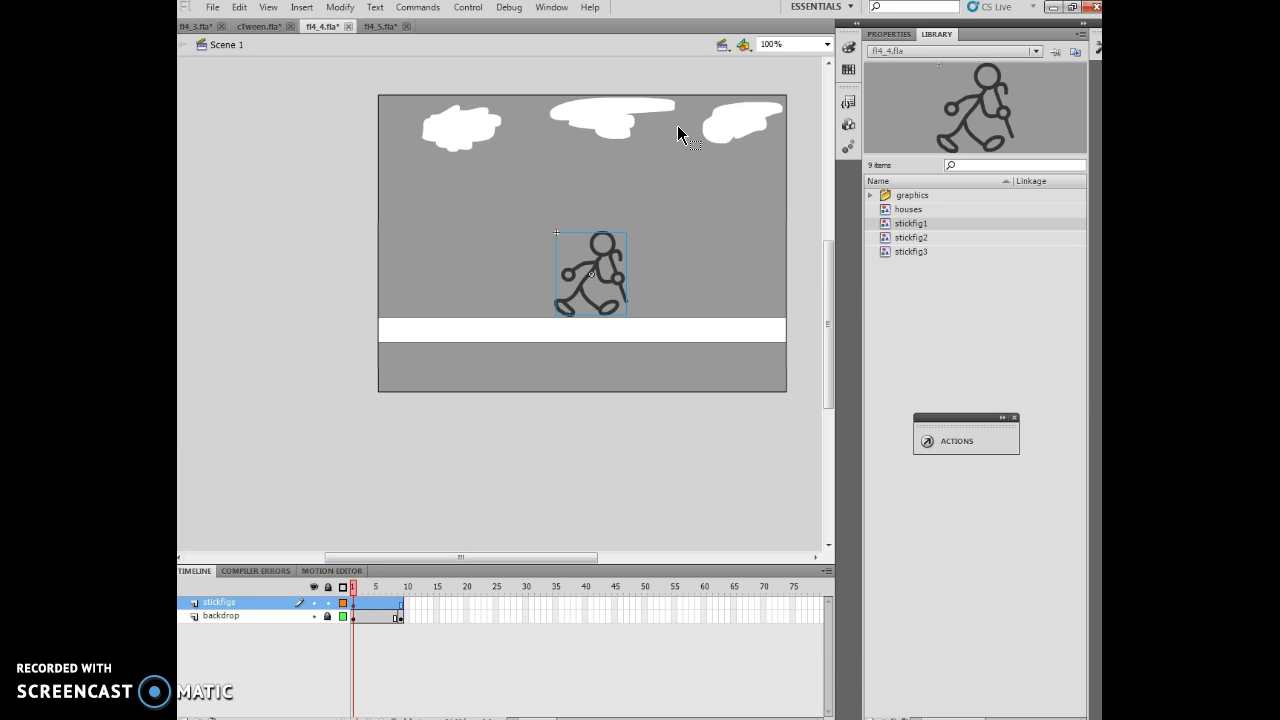
left_click(748, 130)
- Insert a keyframe at frame 2 of the stickfigs layer
left_click(351, 677)
left_click(365, 598)
left_click(360, 590)
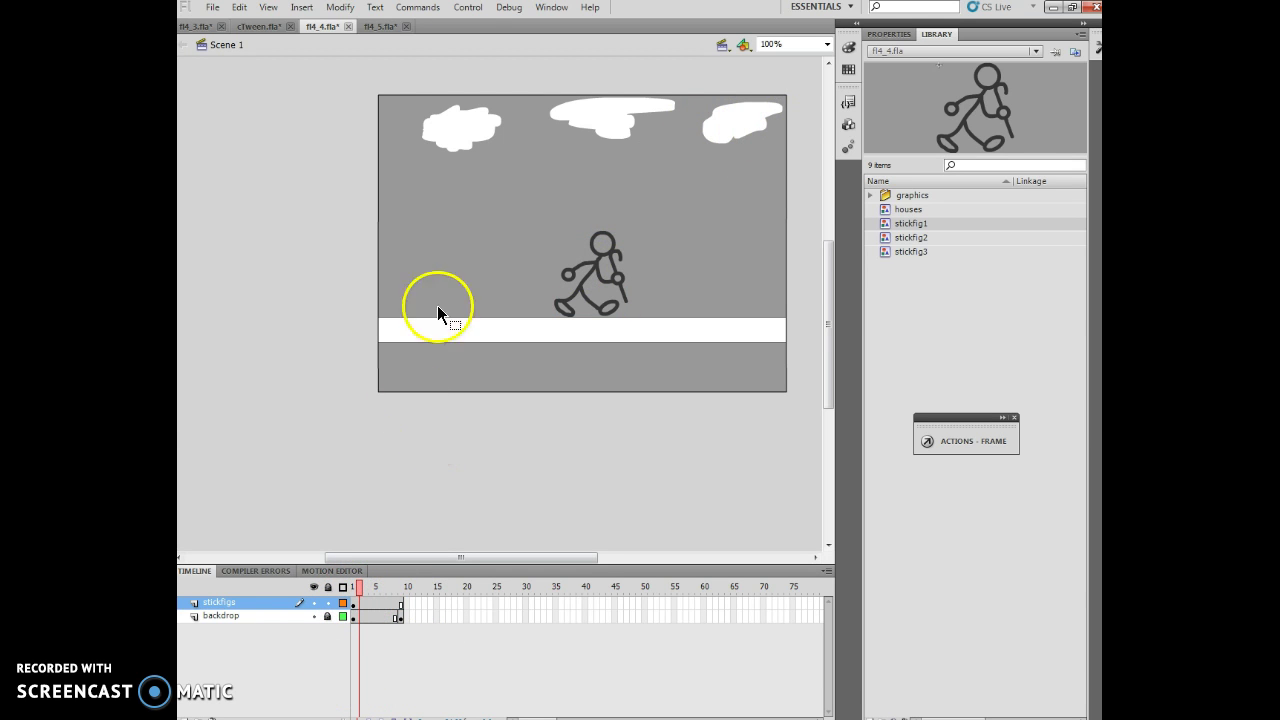
left_click(305, 8)
mouse_move(325, 101)
left_click(478, 158)
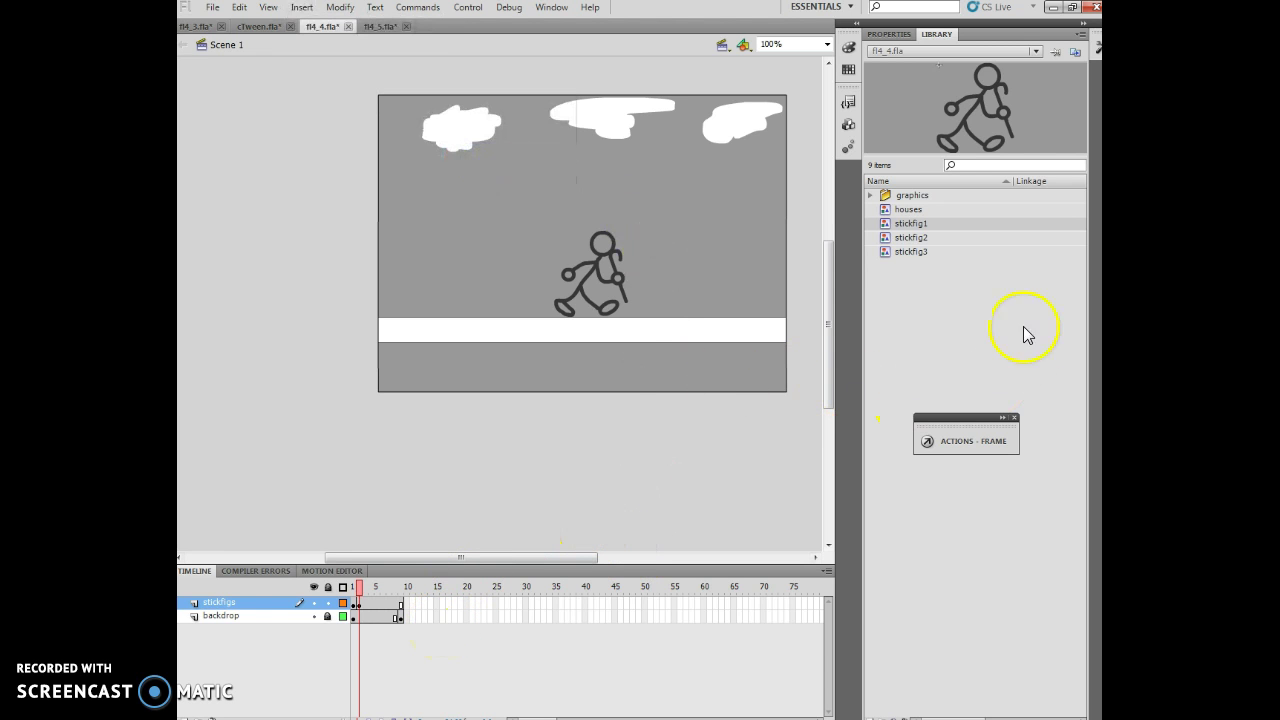
- Place the stickfig2 symbol over the existing figure in frame 2 and nudge it until the two heads line up
left_click(914, 238)
left_click_drag(922, 248, 588, 276)
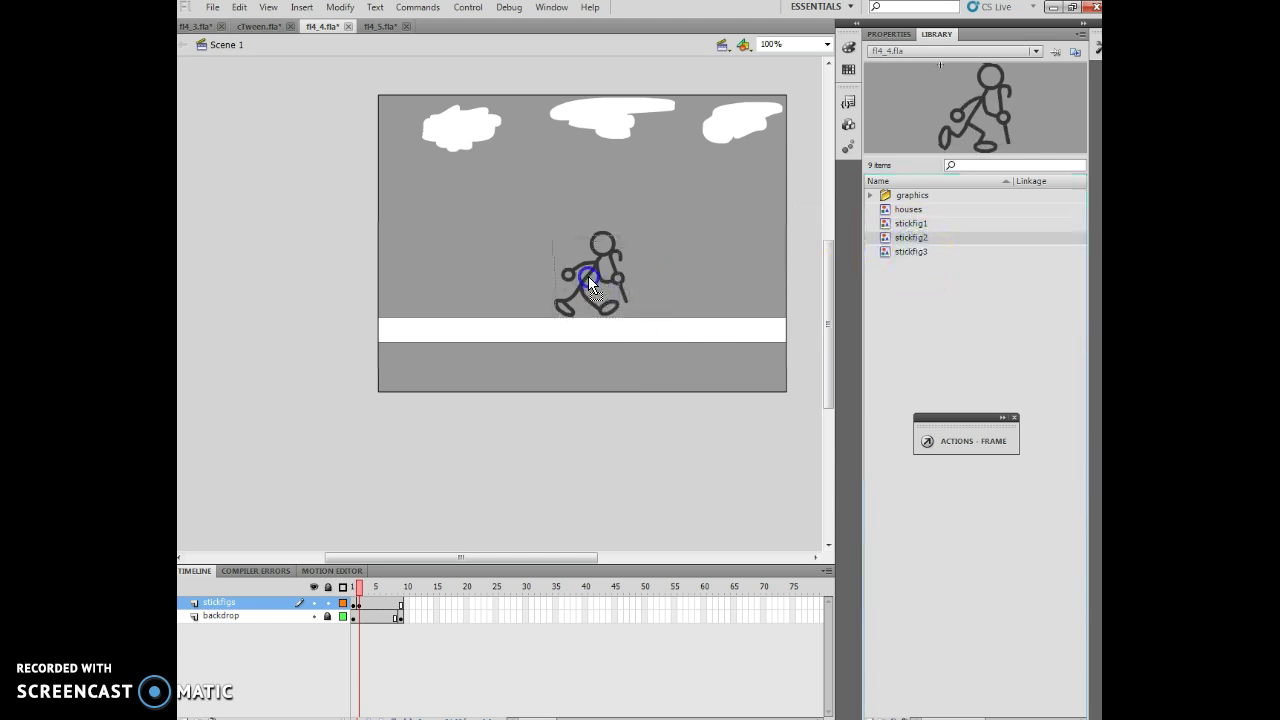
key("Right")
key("Right")
key("Right")
key("Right")
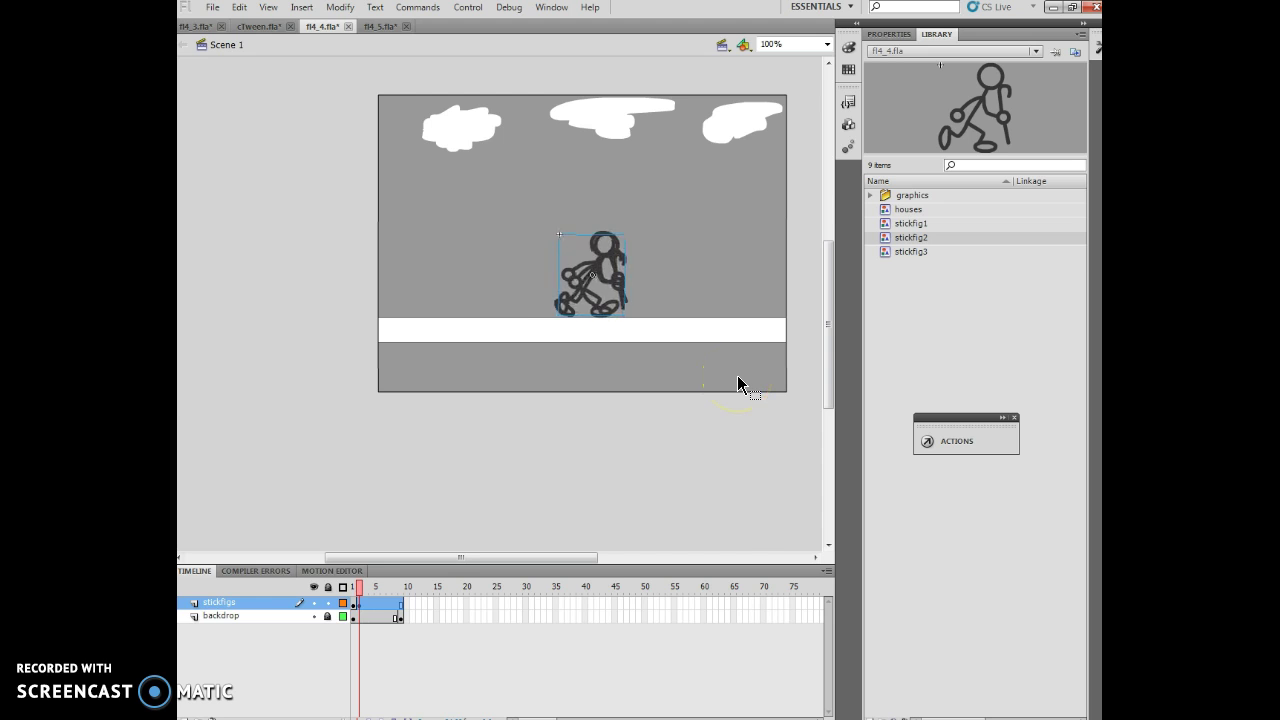
key("Left")
key("Left")
key("Left")
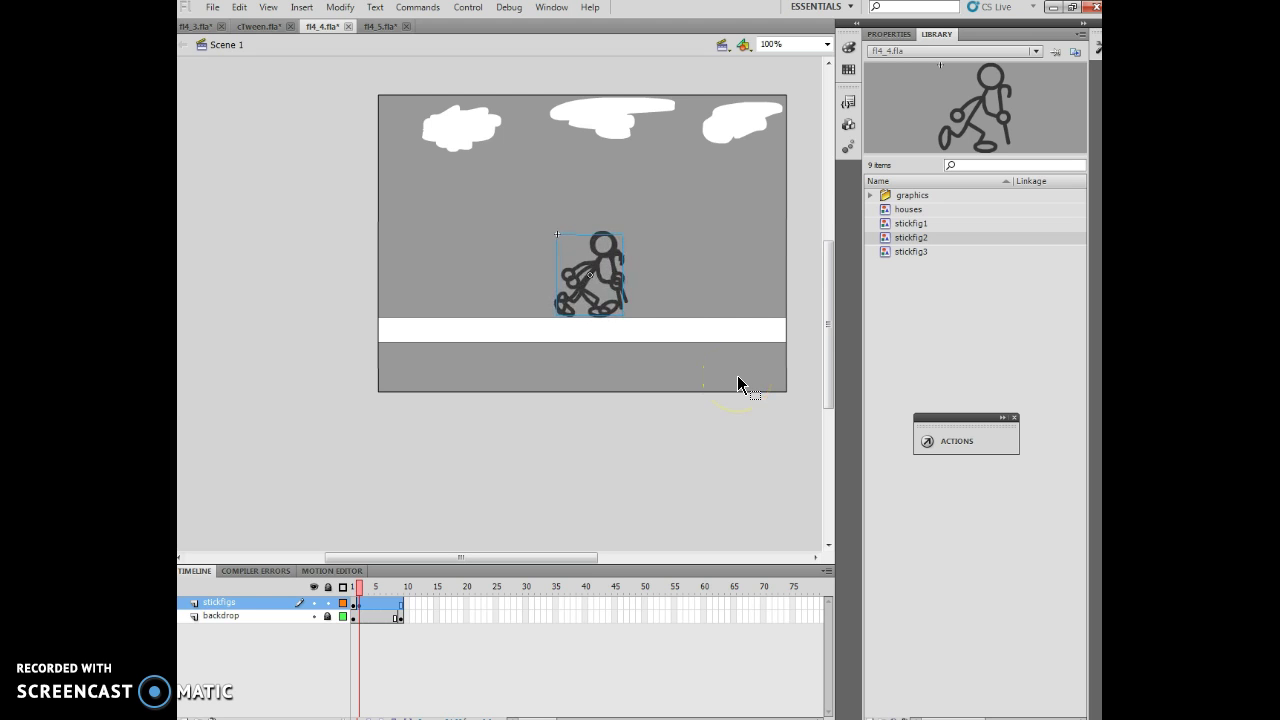
key("Left")
key("Left")
key("Up")
key("Up")
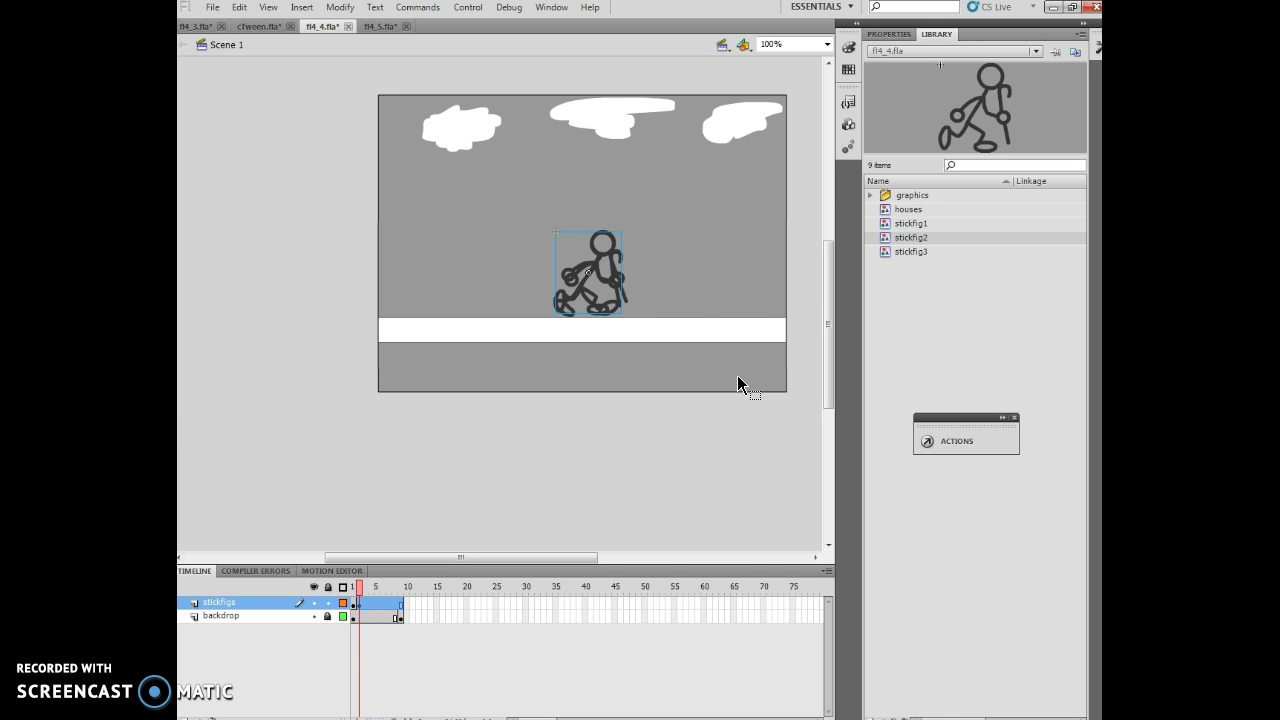
- Remove the stickfig1 figure from frame 2, keeping only the stickfig2 figure
left_click(727, 199)
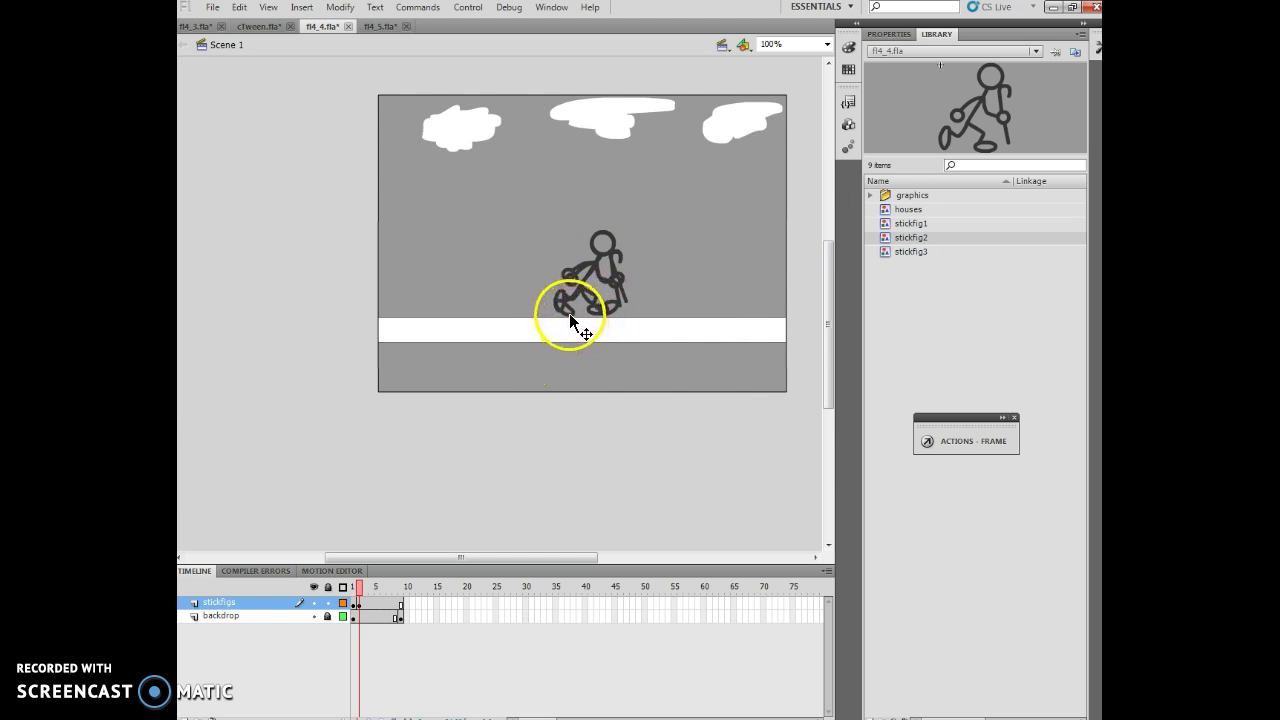
left_click_drag(627, 286, 631, 294)
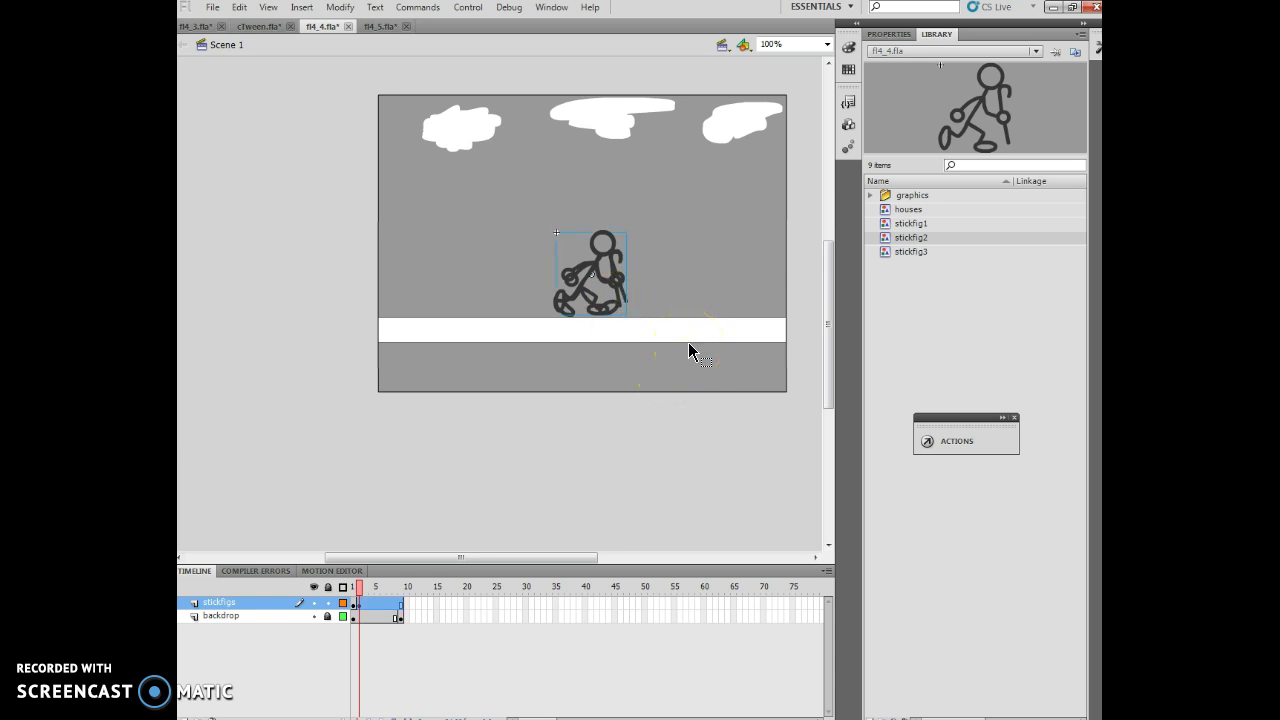
key("ctrl+z")
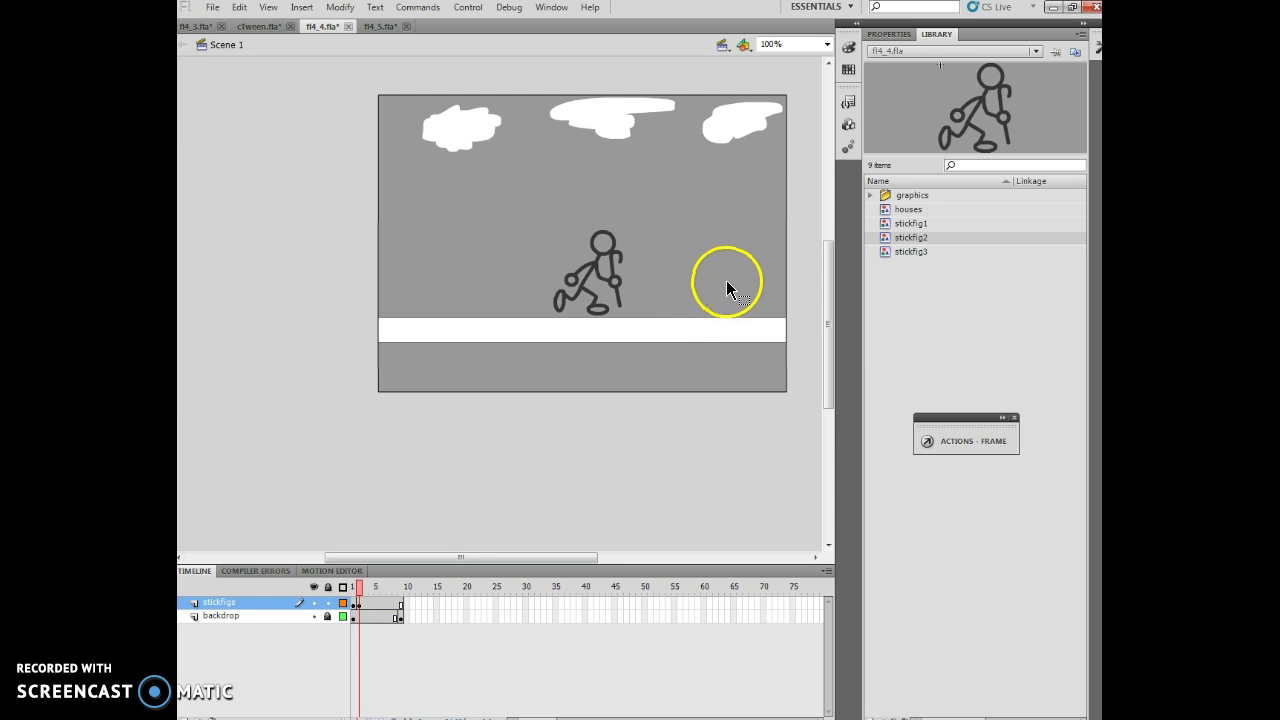
- Insert a keyframe at frame 3 of the stickfigs layer
left_click(365, 594)
left_click_drag(365, 594, 366, 591)
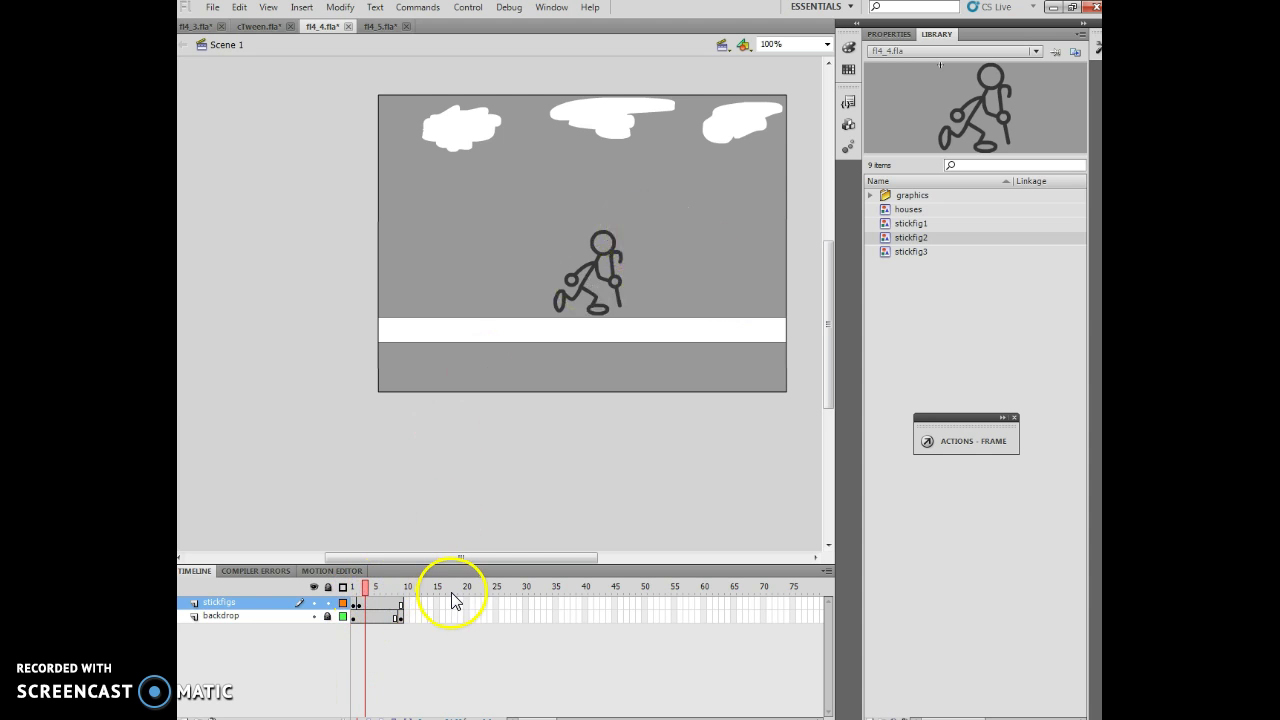
left_click_drag(448, 603, 374, 481)
left_click(301, 8)
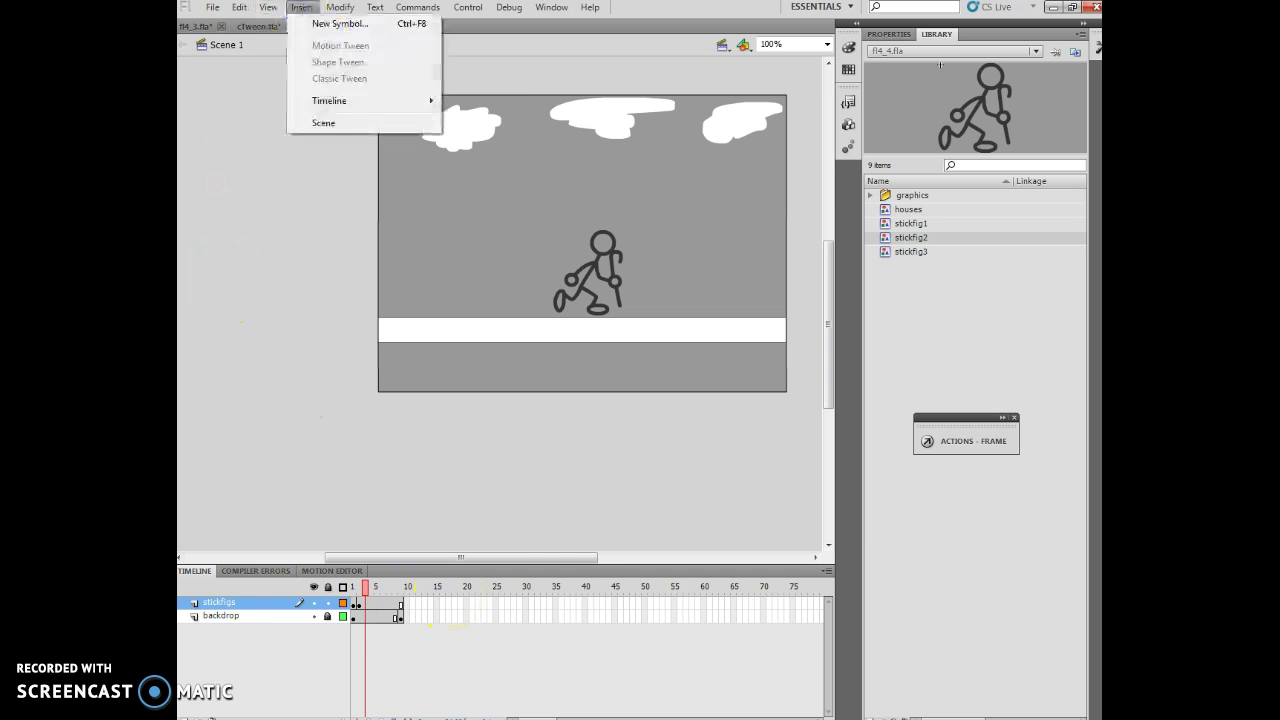
mouse_move(329, 101)
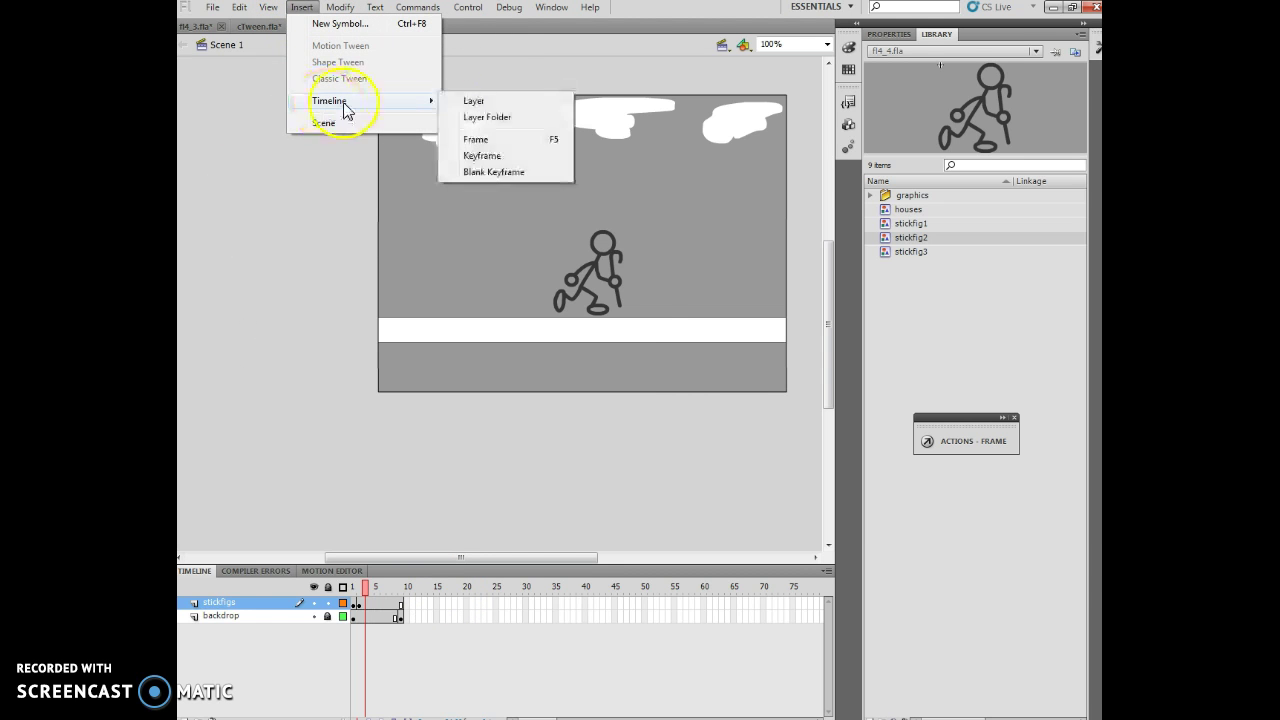
left_click(481, 154)
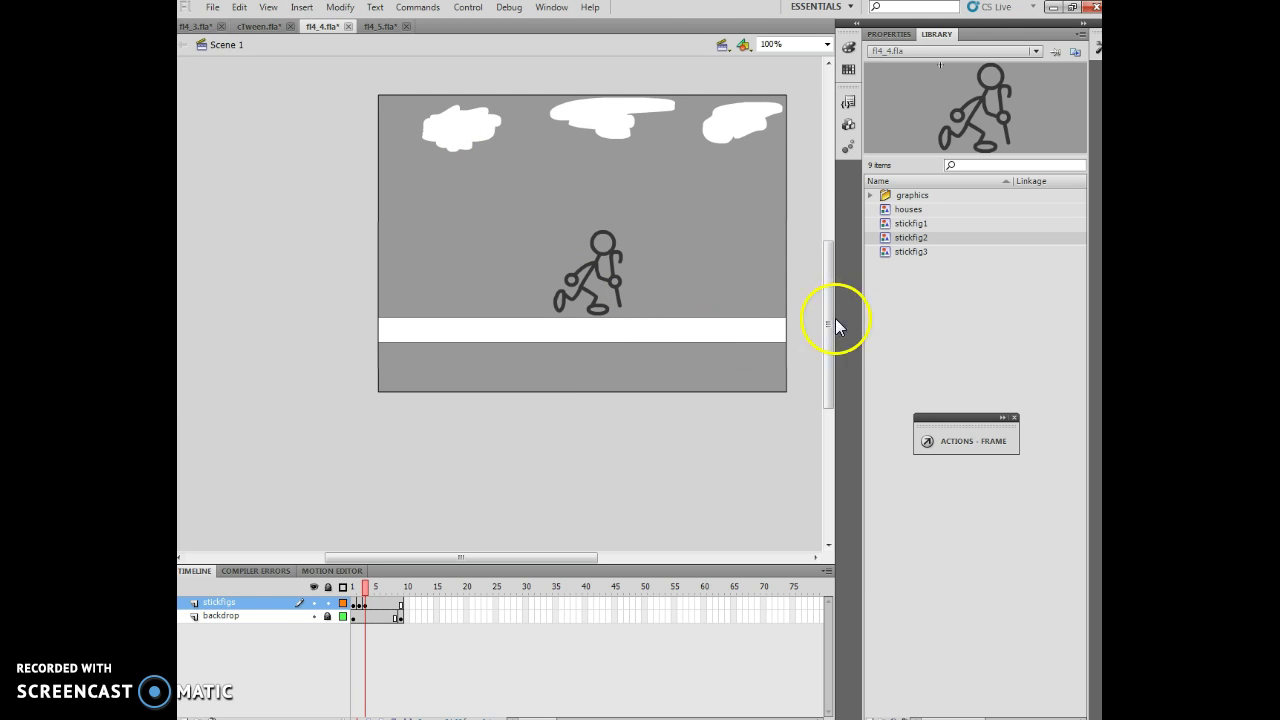
- Place the stickfig3 symbol over the existing figure in frame 3 and nudge it until the heads line up
left_click(912, 251)
left_click_drag(985, 122, 602, 272)
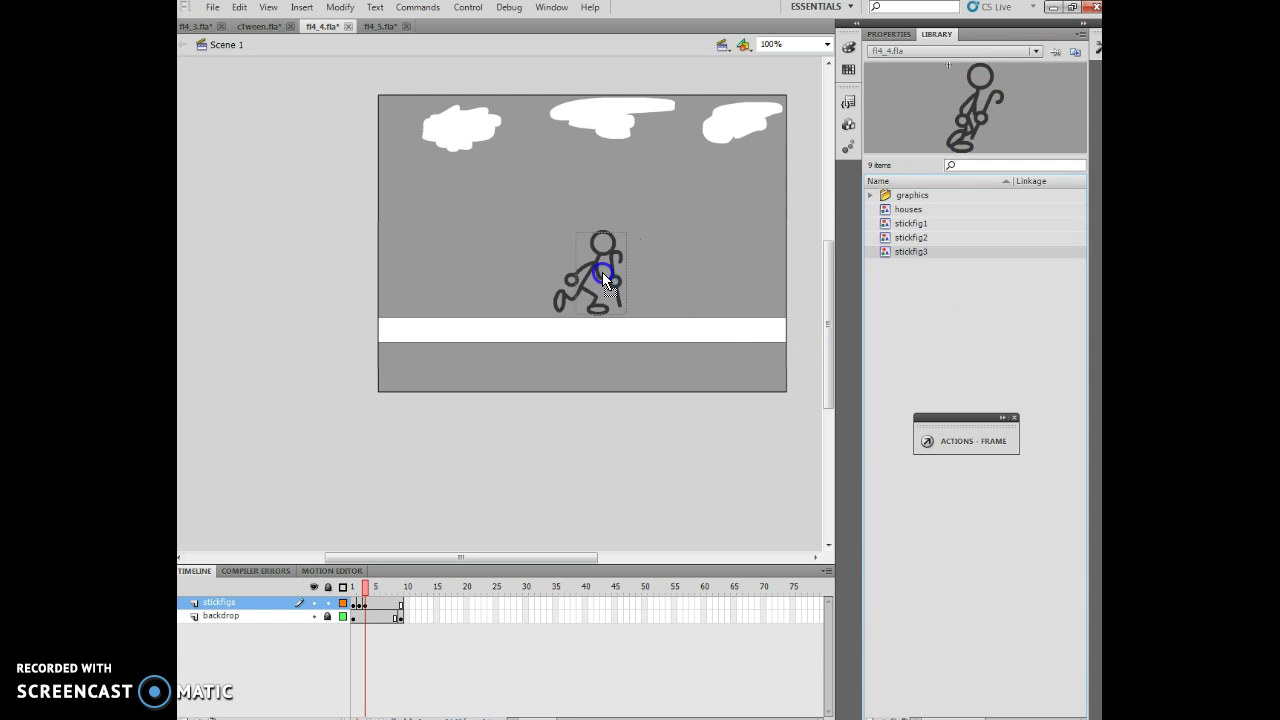
key("Left")
key("Left")
key("Left")
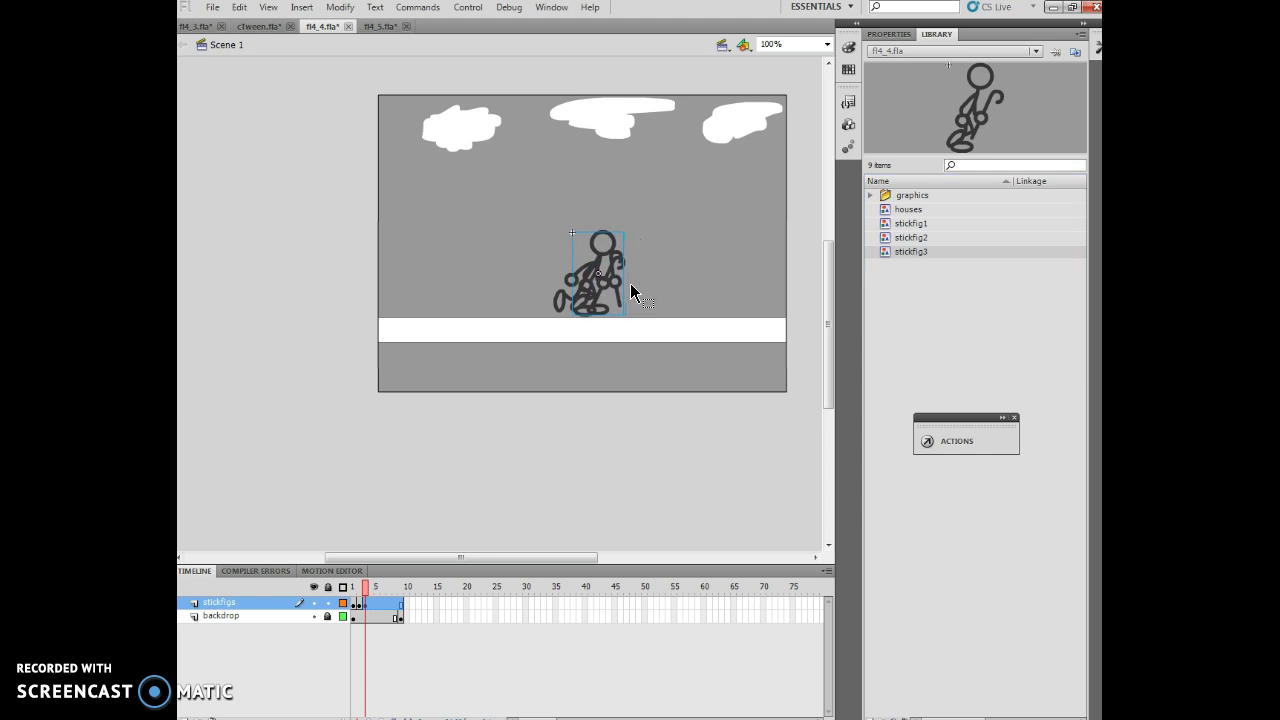
- Delete the stickfig2 figure from frame 3, keeping only the stickfig3 figure
left_click(727, 283)
left_click(558, 300)
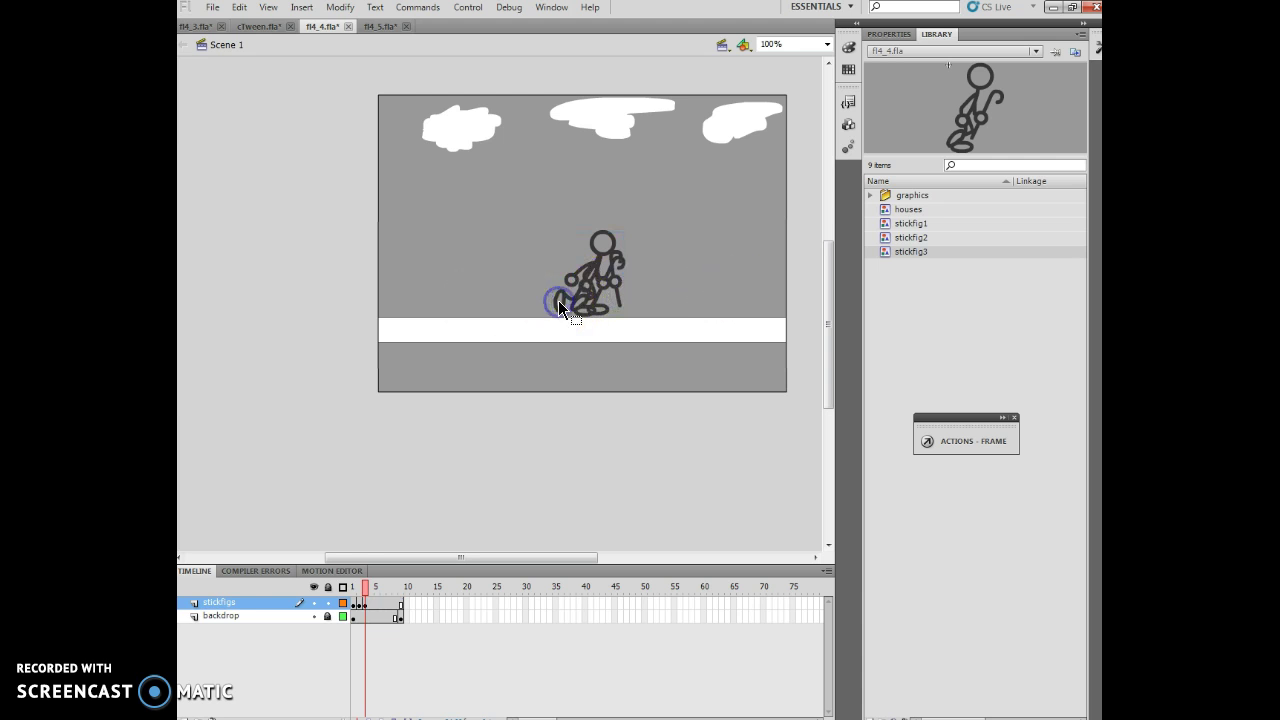
key("Delete")
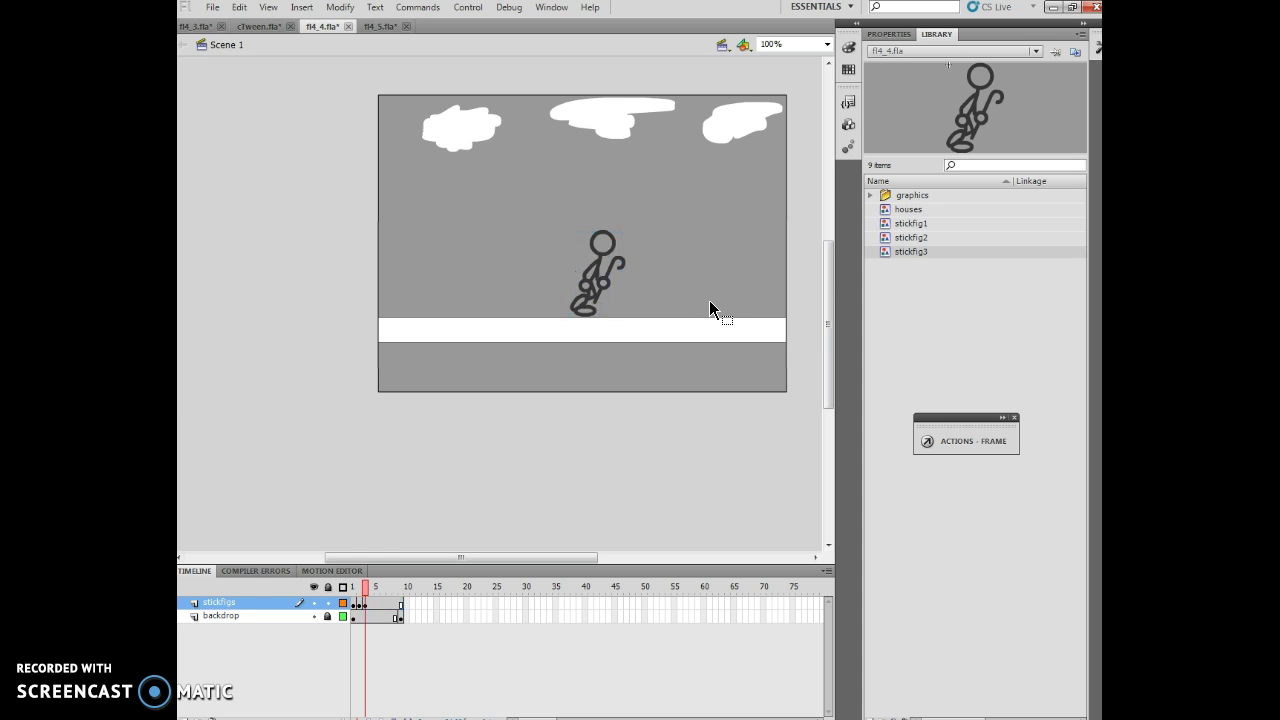
- Return to frame 1 and set the document's frame rate to 12 FPS
mouse_move(360, 587)
left_mouse_down()
mouse_move(349, 587)
mouse_move(372, 585)
mouse_move(349, 589)
mouse_move(388, 588)
mouse_move(350, 591)
left_mouse_up()
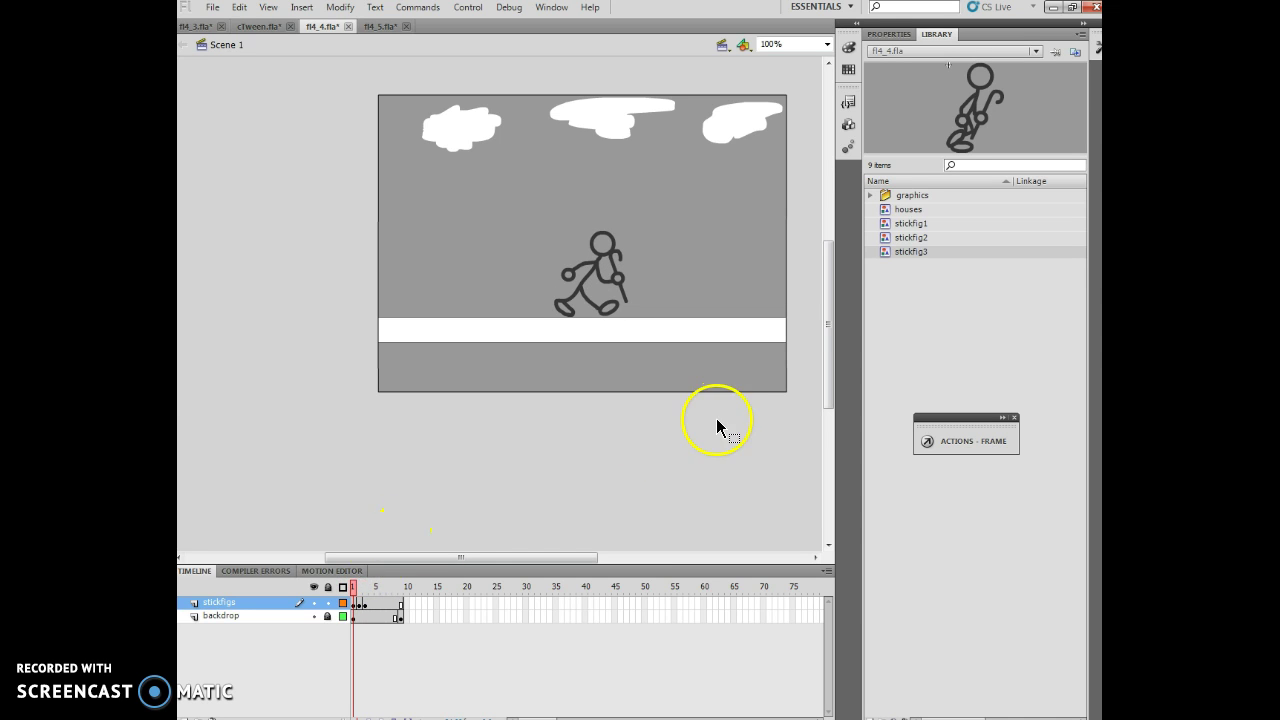
left_click(888, 35)
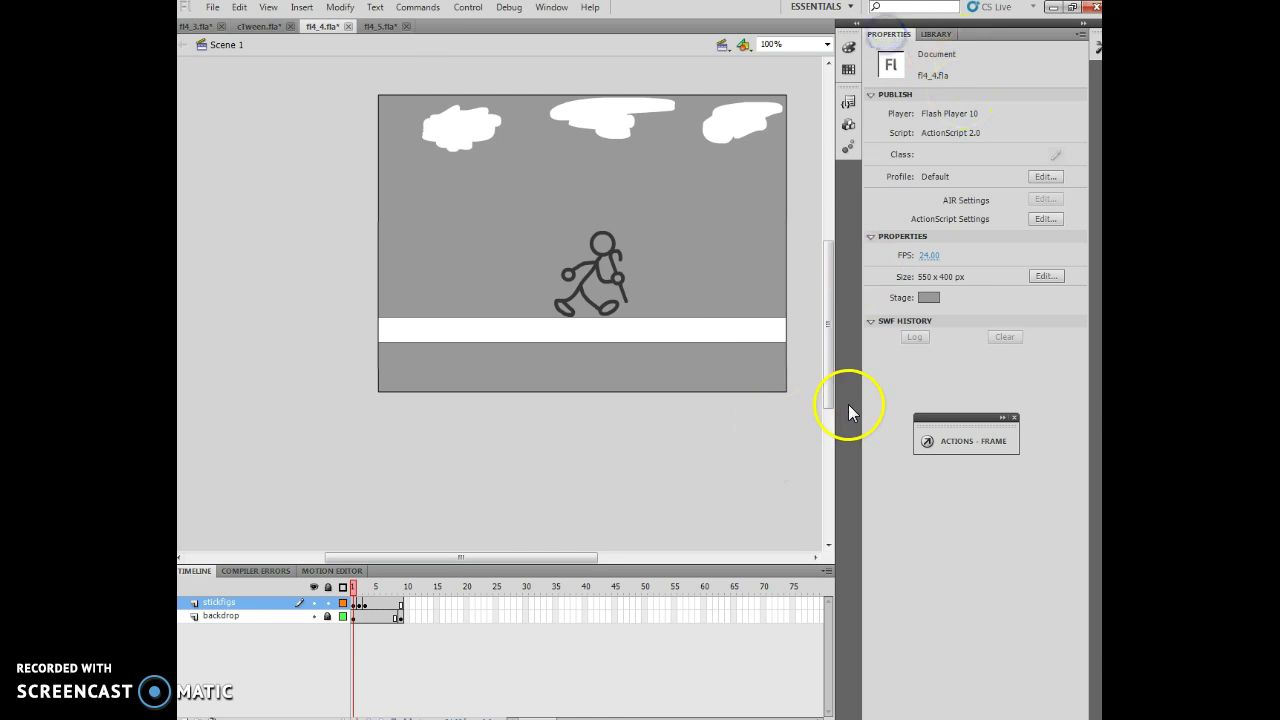
left_click(919, 256)
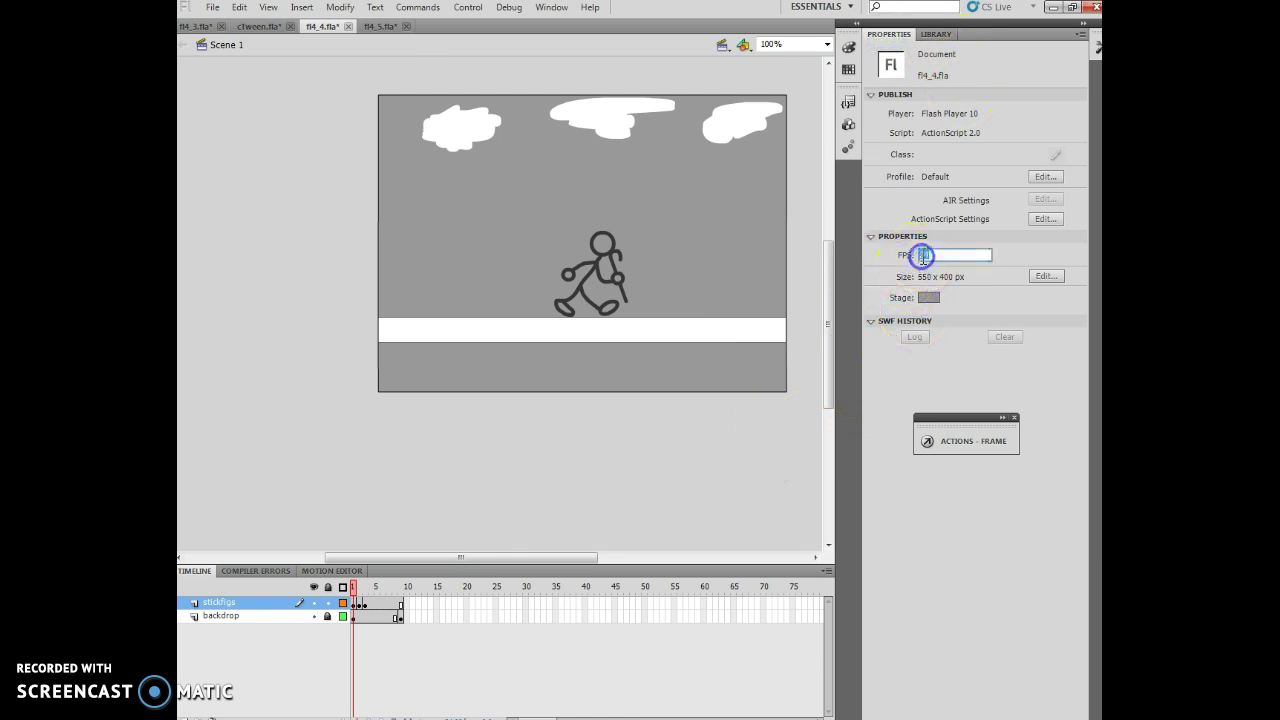
type("12")
key("Return")
- Review the stick figure's poses in the first three frames of the stickfigs layer
left_click(359, 603)
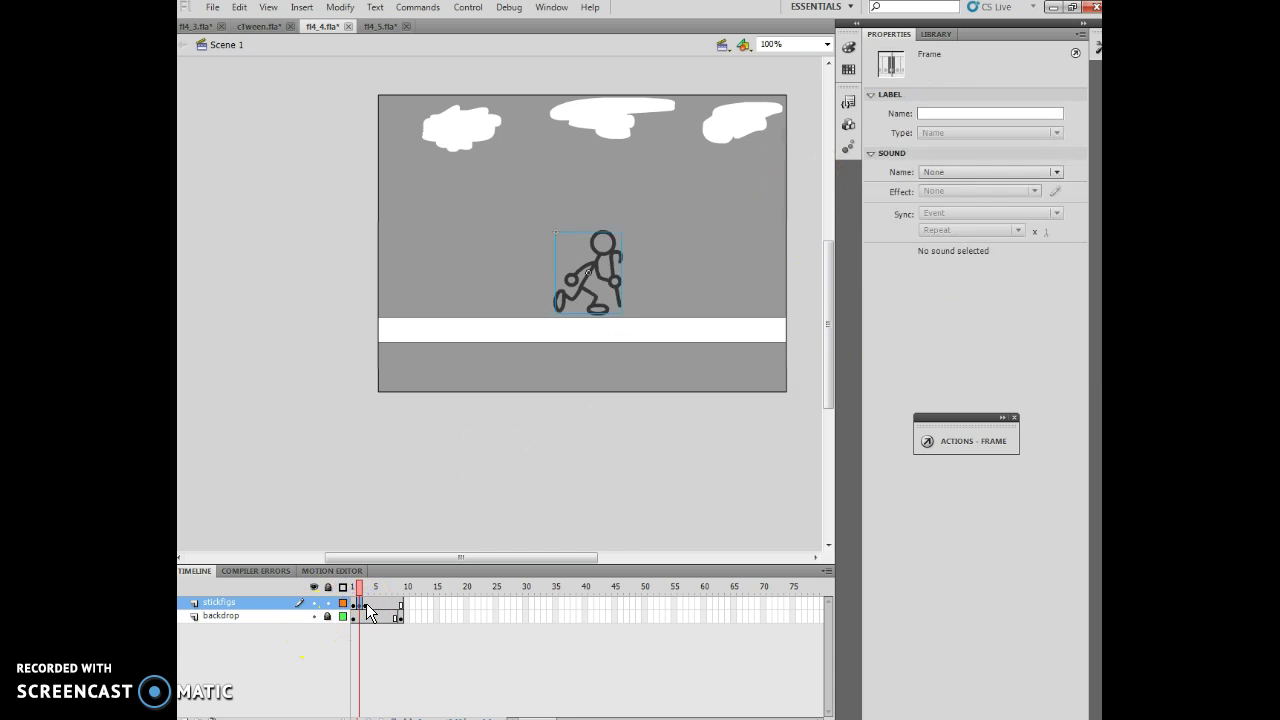
left_click(365, 603)
left_click(352, 603)
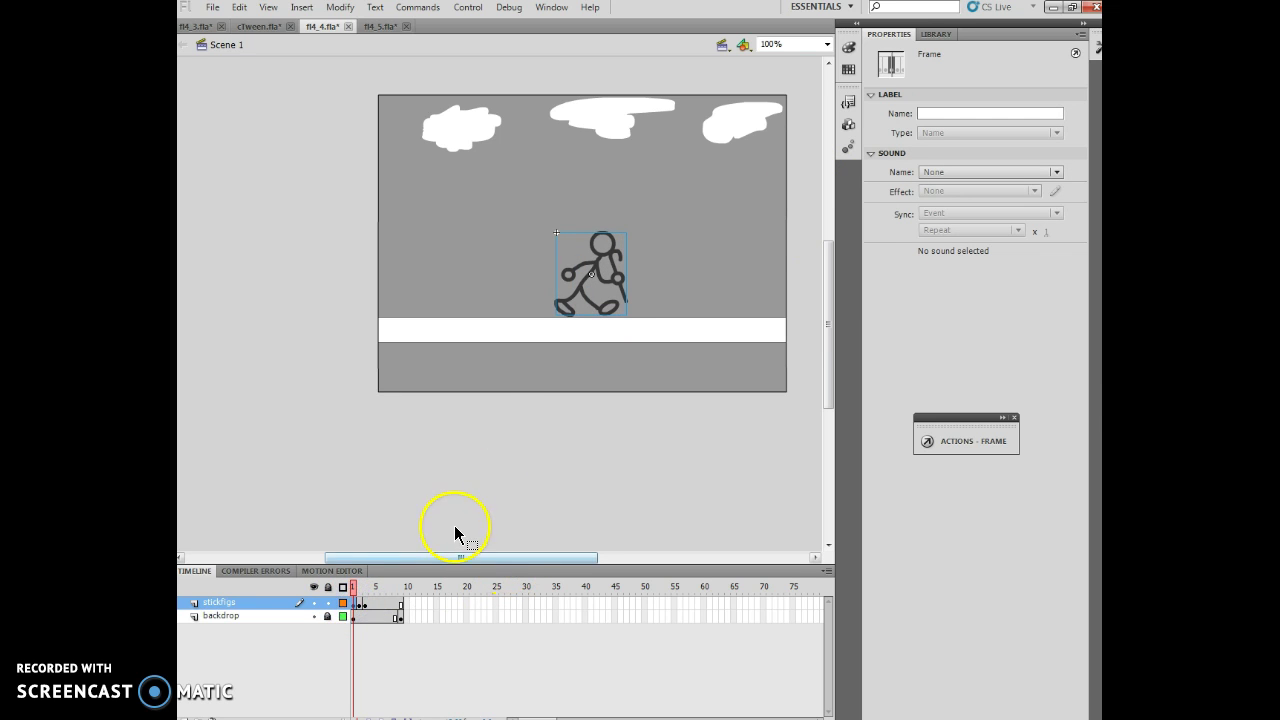
mouse_move(354, 586)
left_mouse_down()
mouse_move(370, 586)
mouse_move(354, 588)
left_mouse_up()
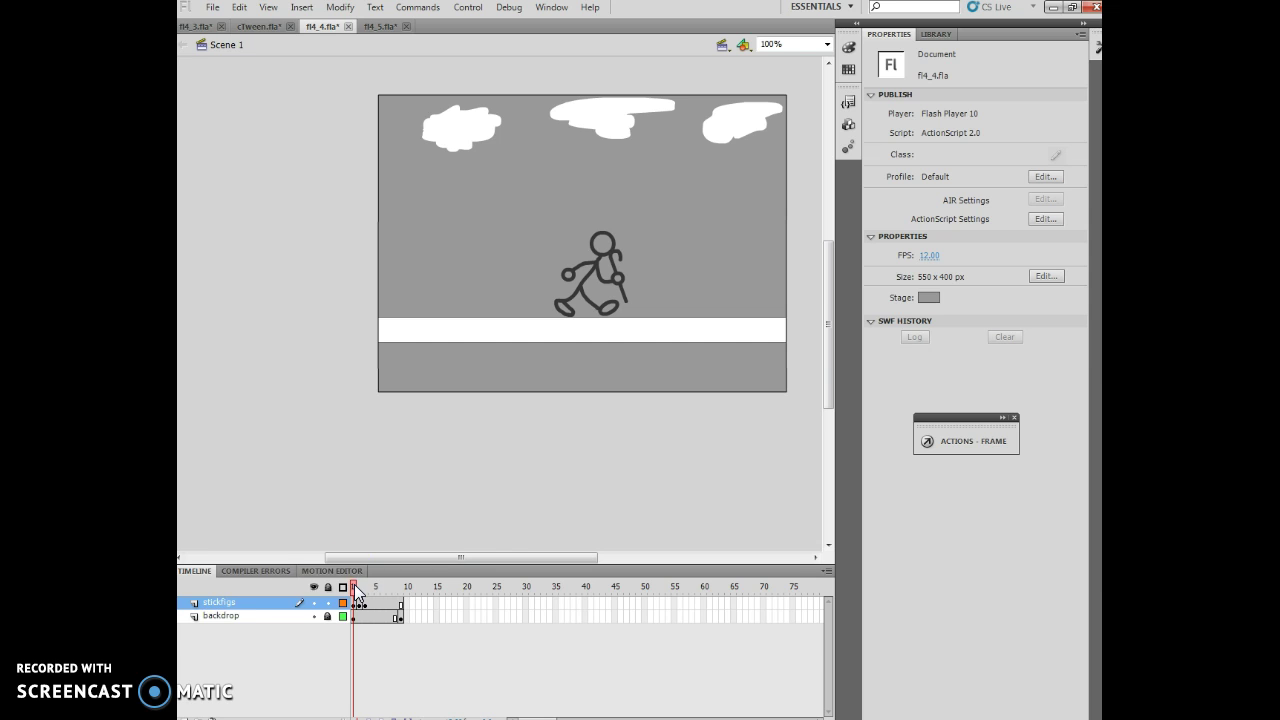
- Copy frames 1 to 3 of the stickfigs layer
left_click(308, 601)
left_click(349, 603)
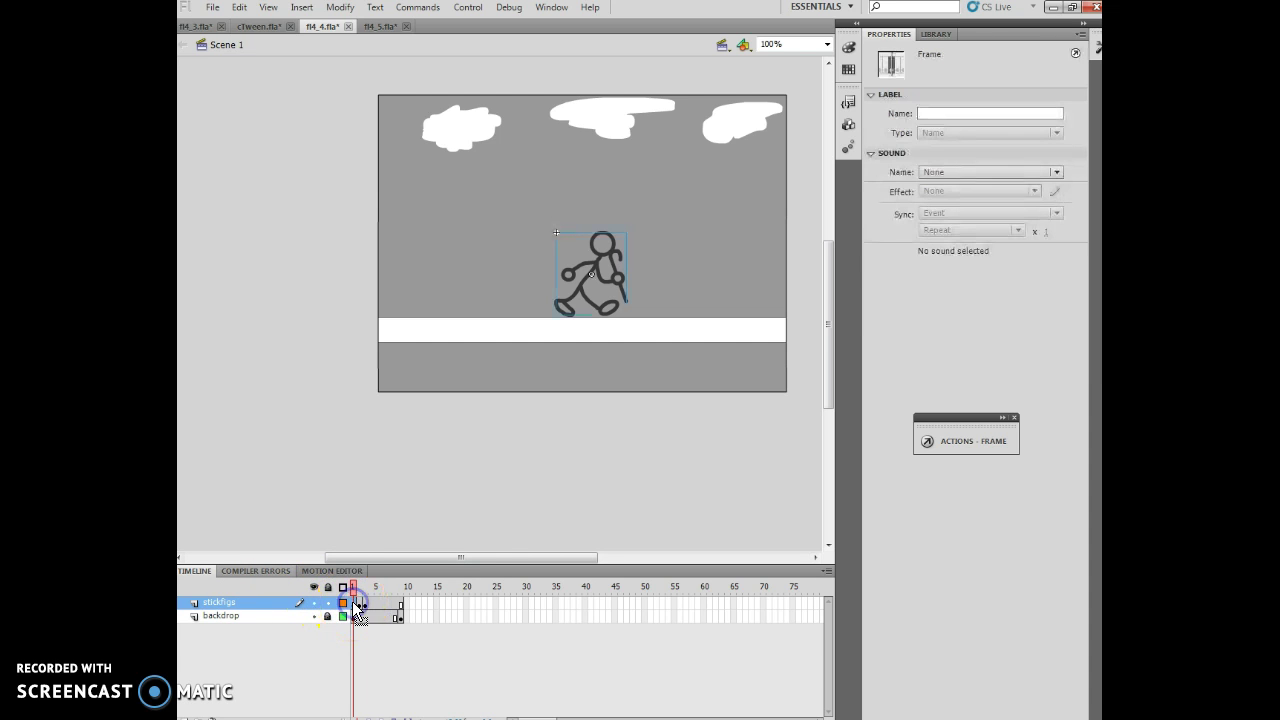
left_click(365, 612)
left_click(367, 607)
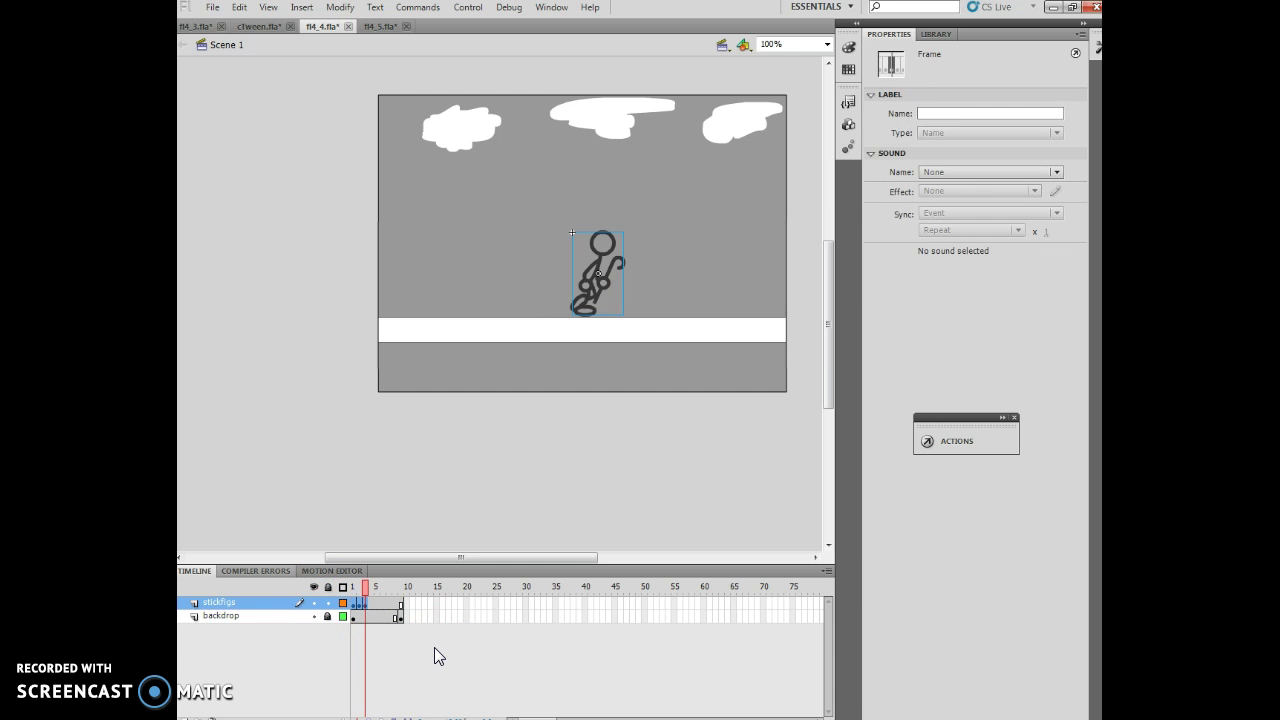
left_click(240, 8)
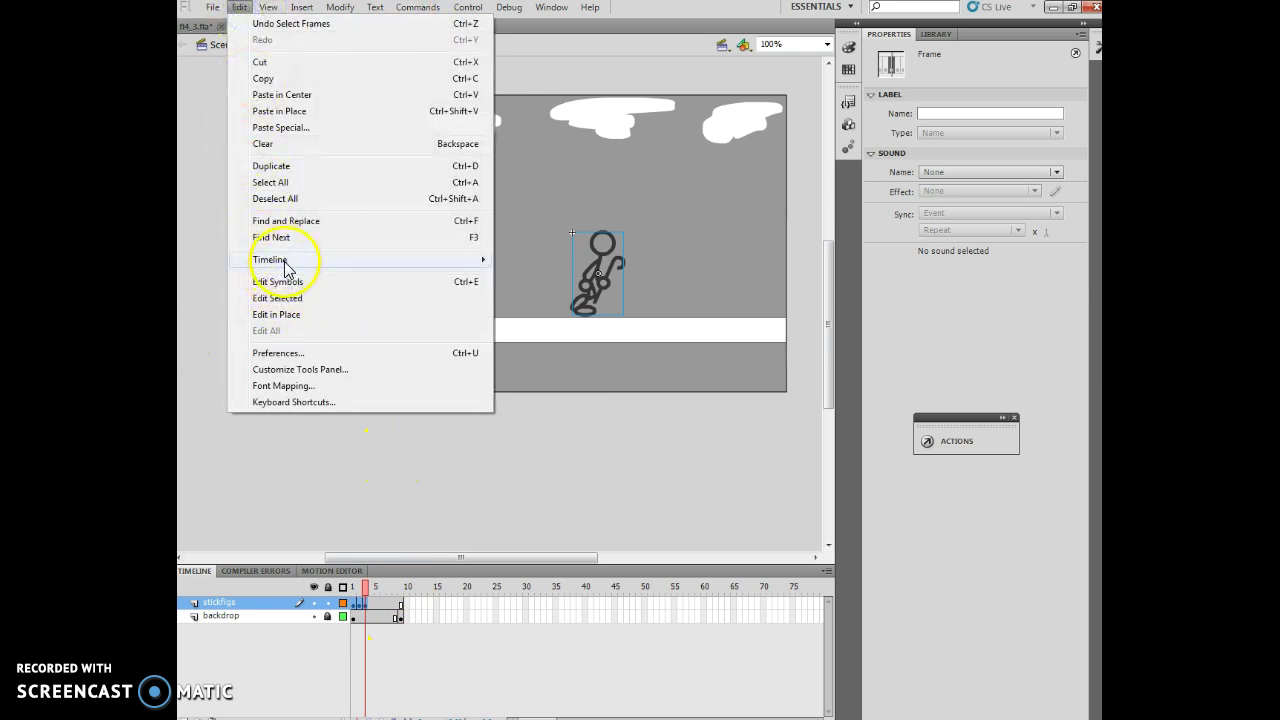
mouse_move(400, 263)
left_click(540, 300)
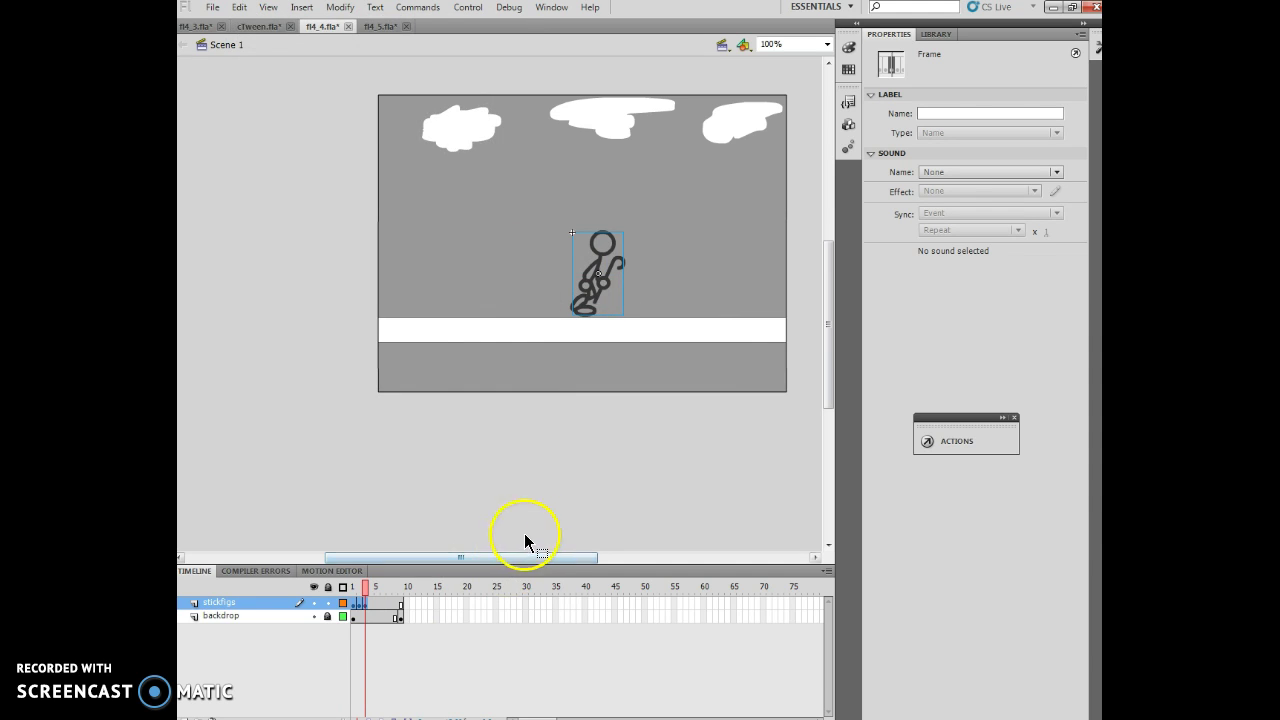
- Paste the copied frames at frame 4 of the stickfigs layer
left_click(371, 603)
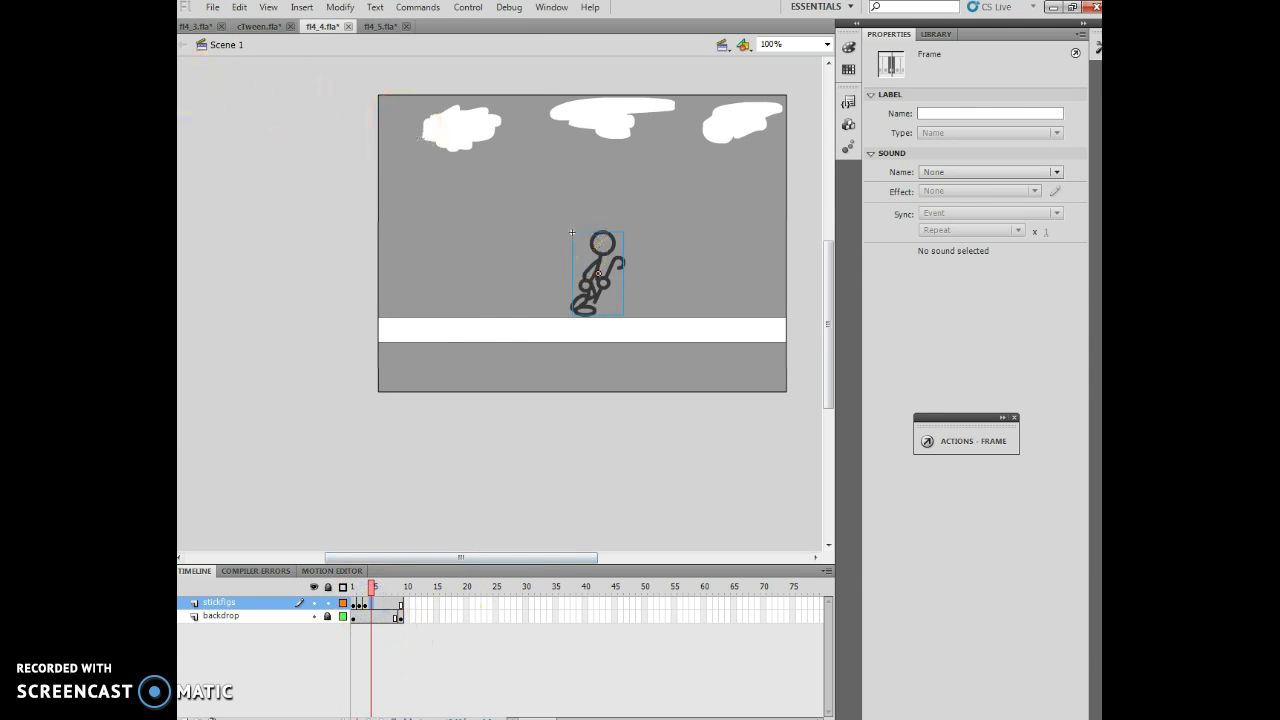
left_click(240, 8)
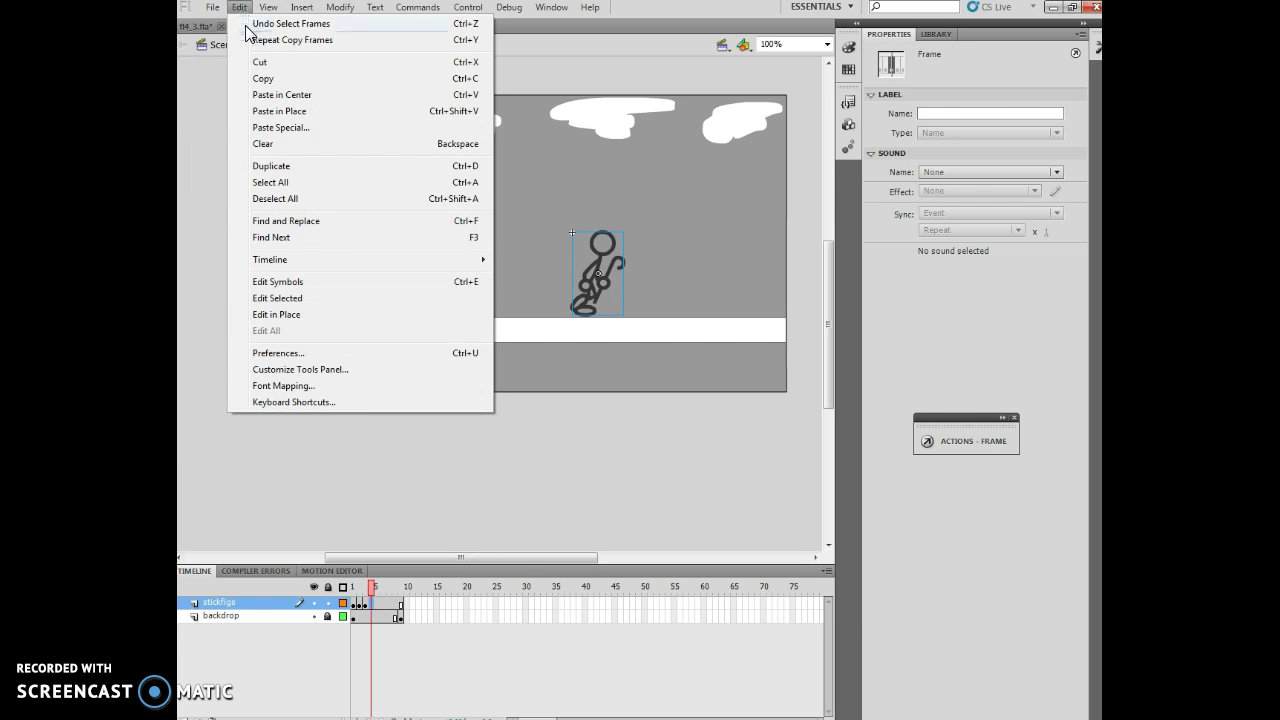
left_click_drag(247, 33, 287, 182)
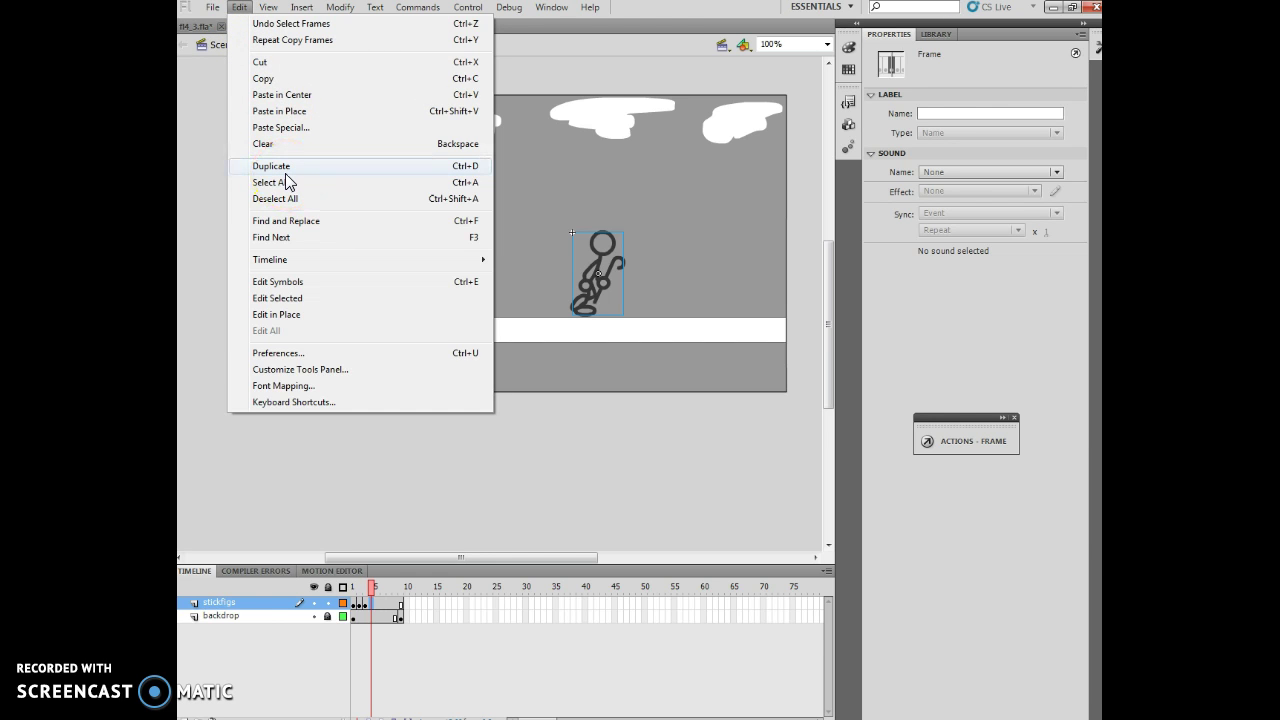
left_click_drag(287, 182, 545, 314)
left_click(703, 385)
left_click(412, 616)
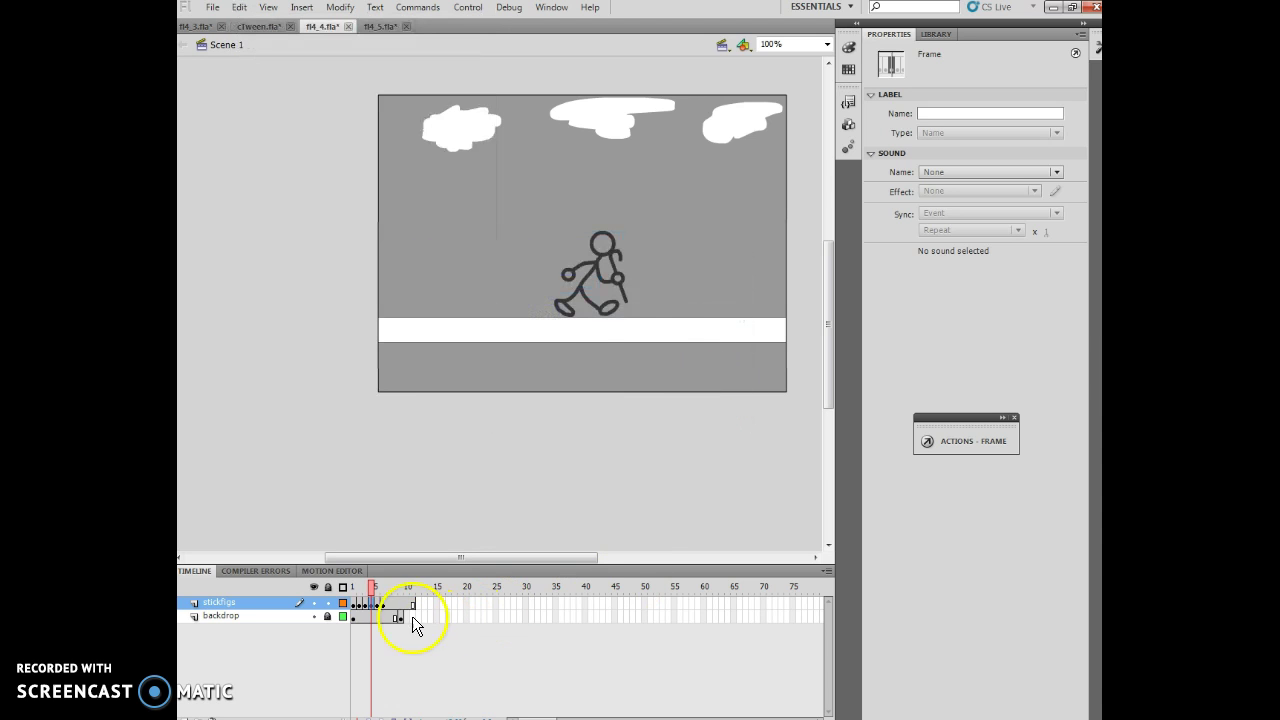
- Paste the copied three-frame walk cycle at frame 7 of the stickfigs layer
left_click_drag(371, 591, 395, 620)
left_click(390, 612)
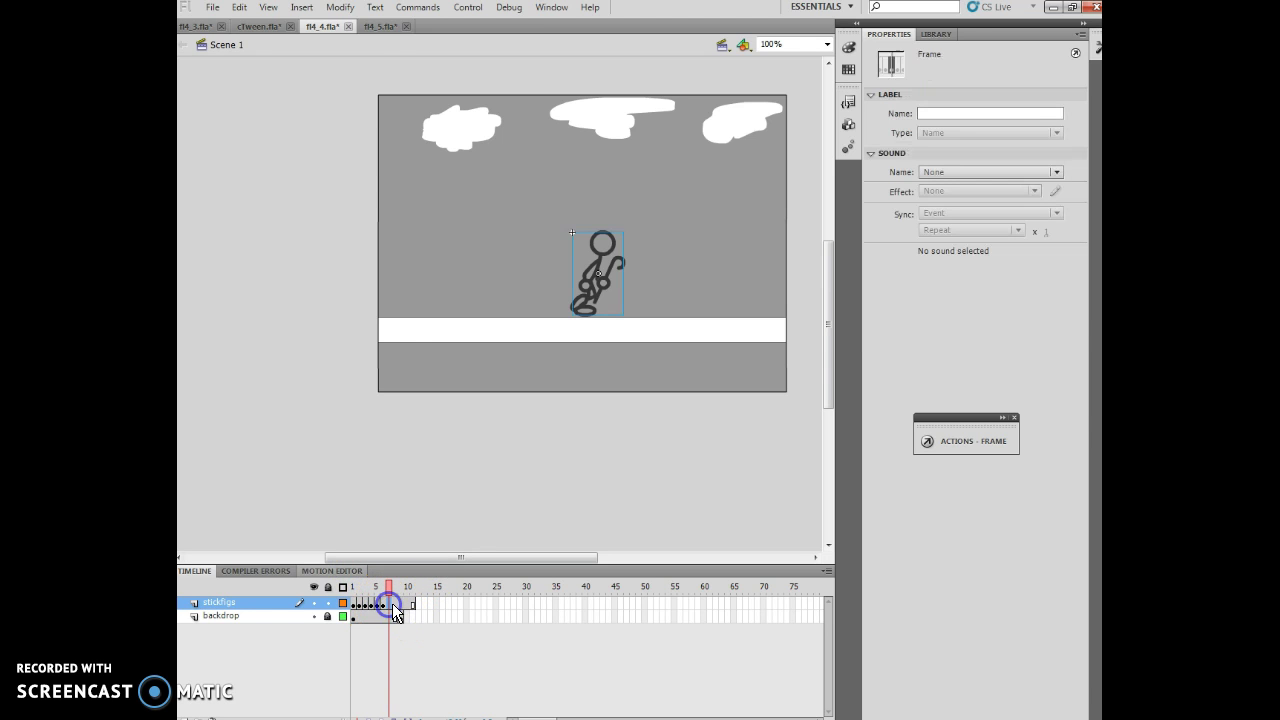
left_click(242, 10)
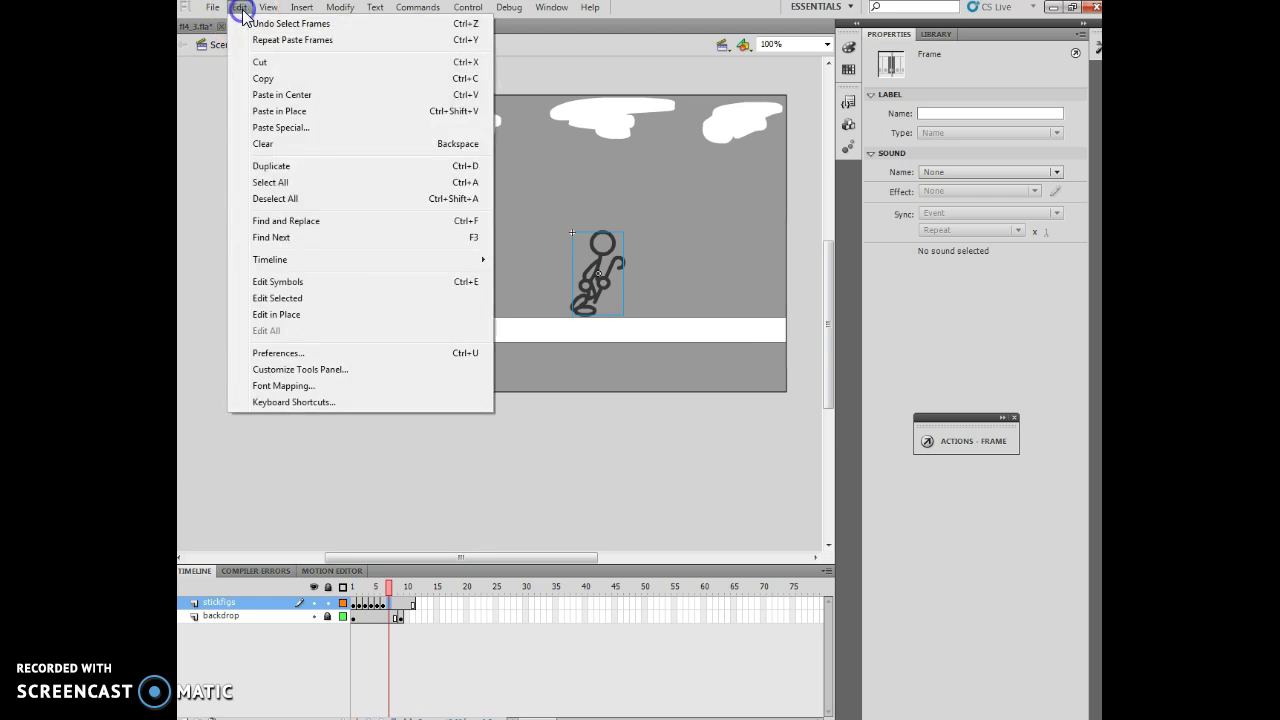
mouse_move(278, 264)
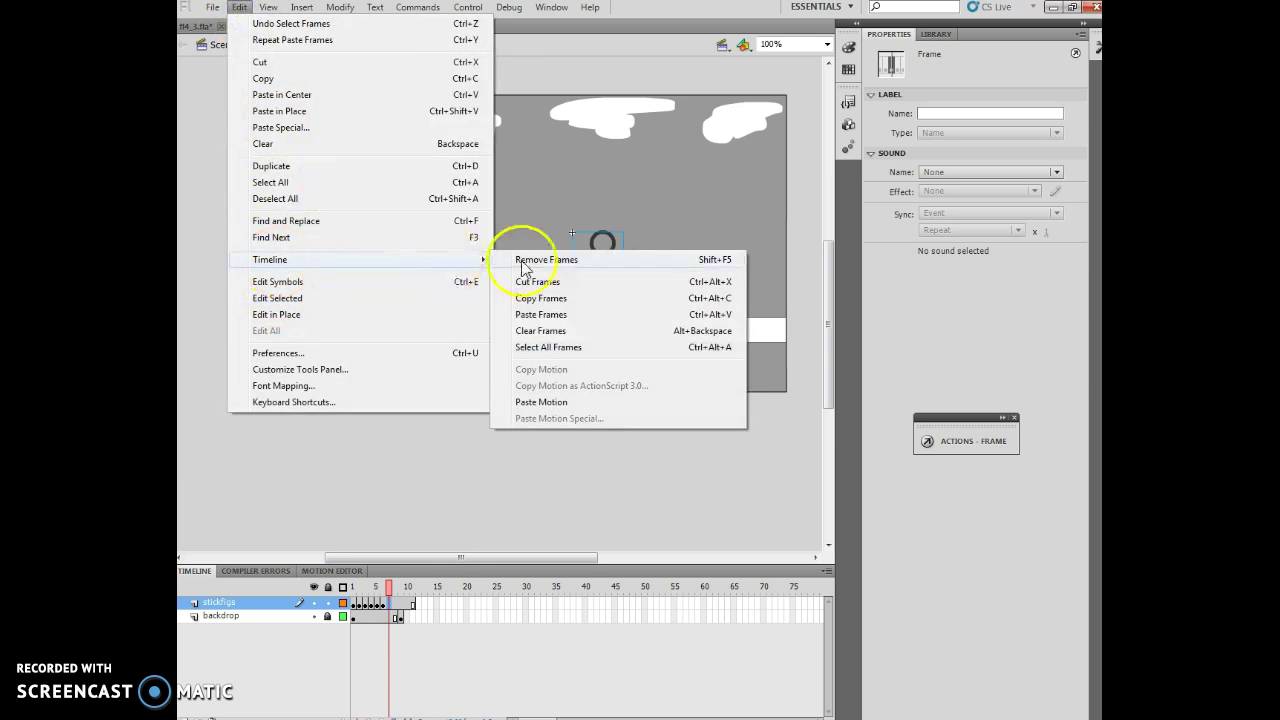
left_click(547, 315)
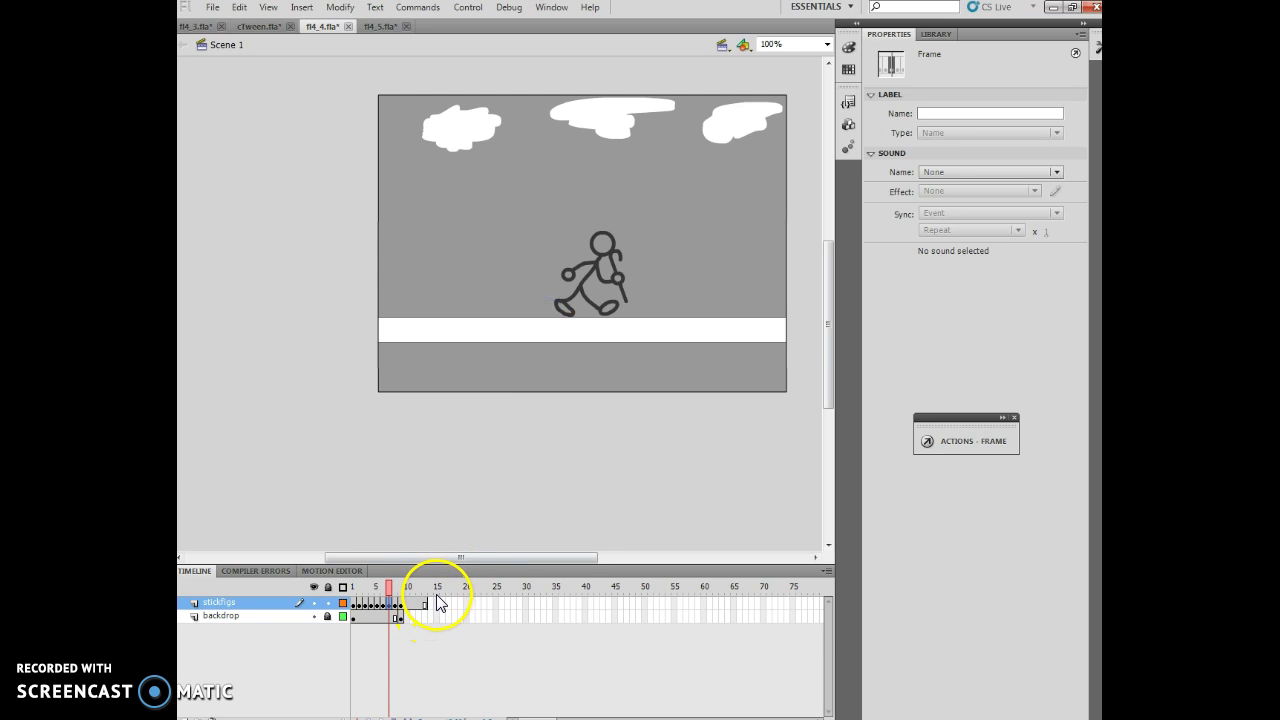
- Remove the surplus frames 10 to 13 from the end of the stickfigs layer
left_click_drag(399, 612, 426, 606)
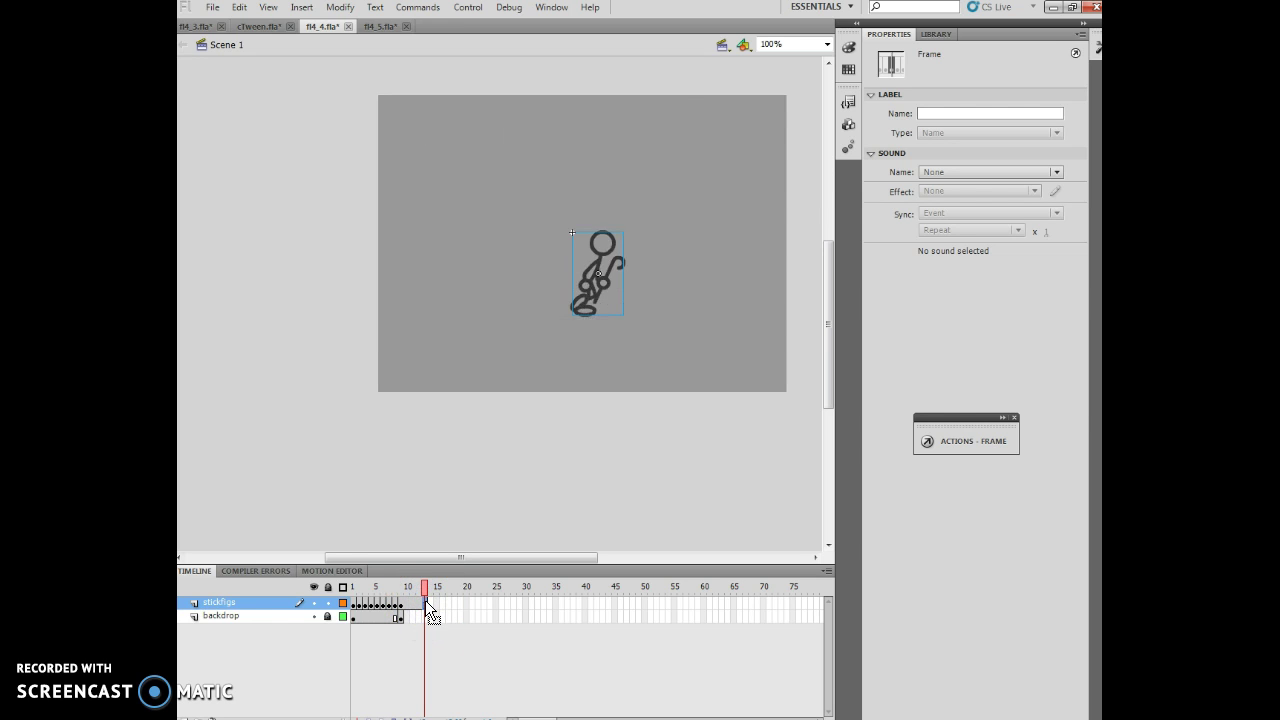
left_click(408, 603)
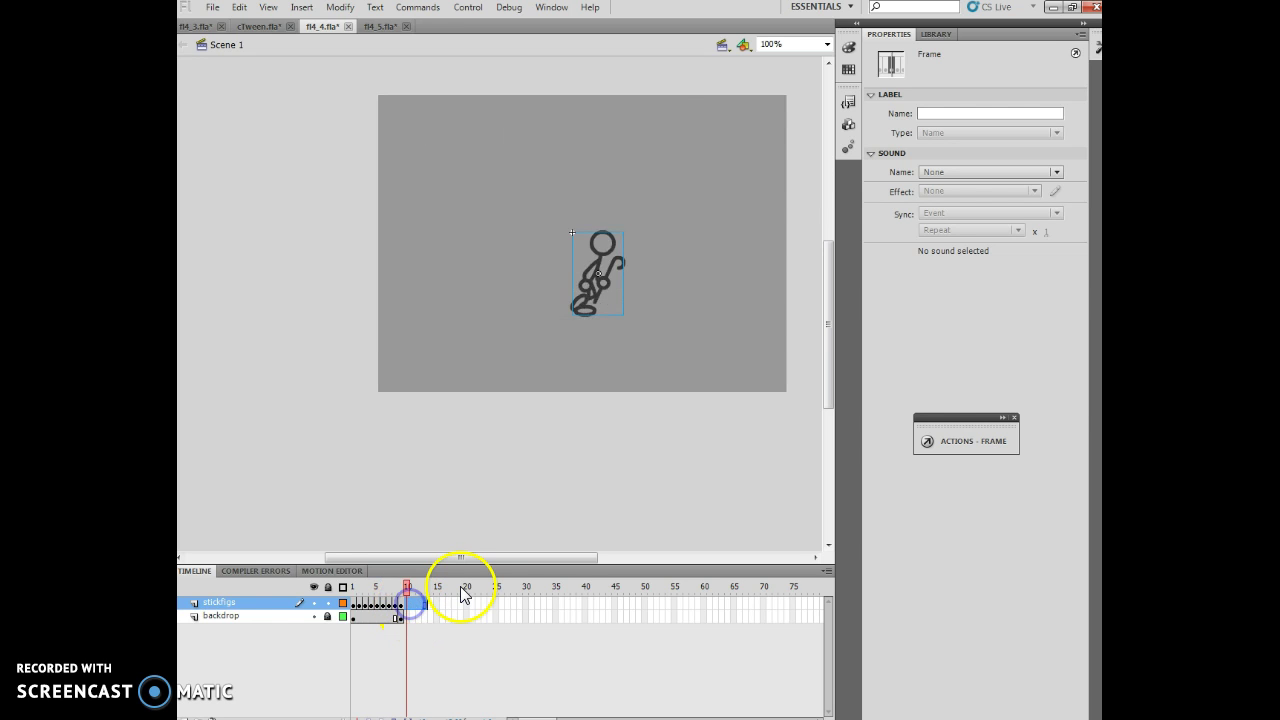
left_click(560, 490)
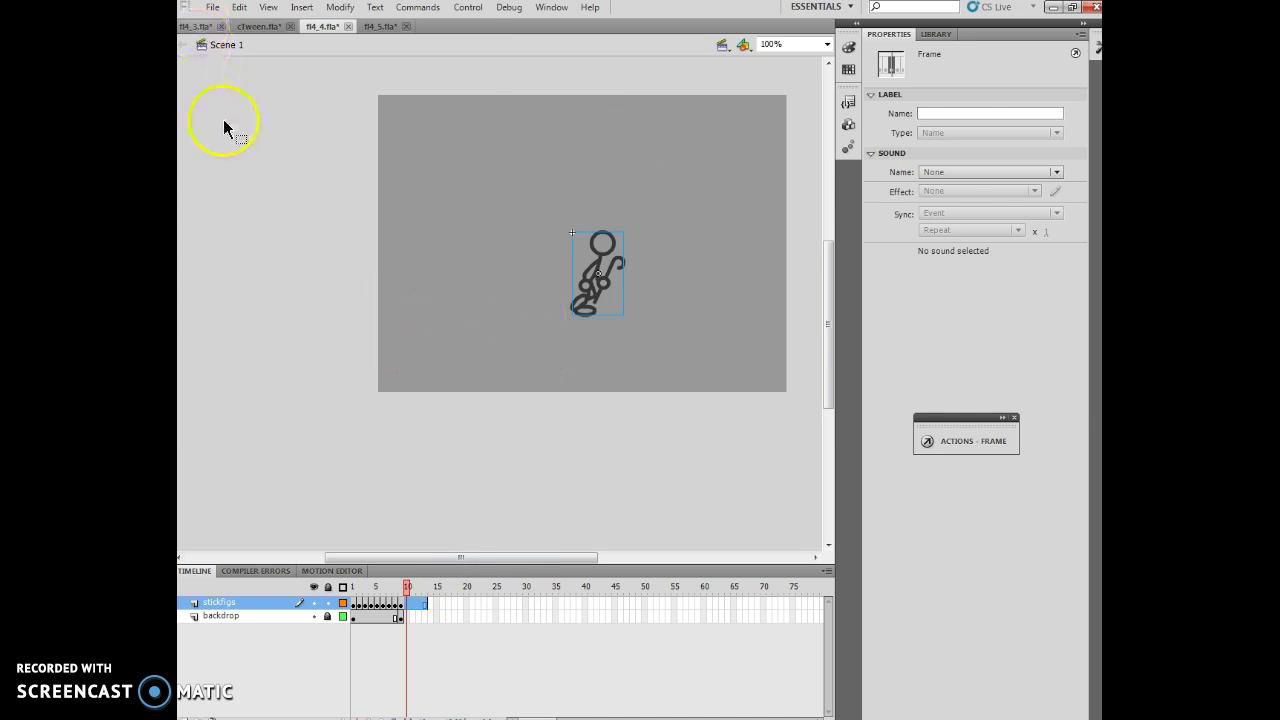
left_click(240, 7)
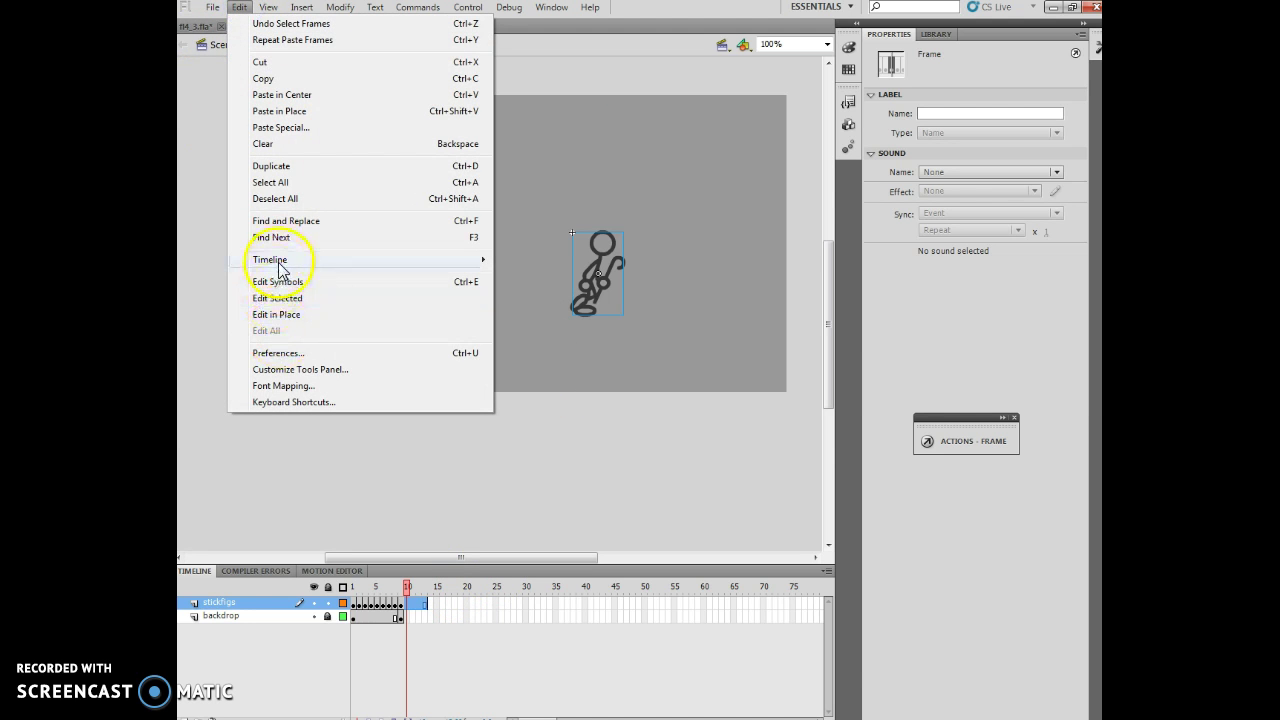
mouse_move(271, 260)
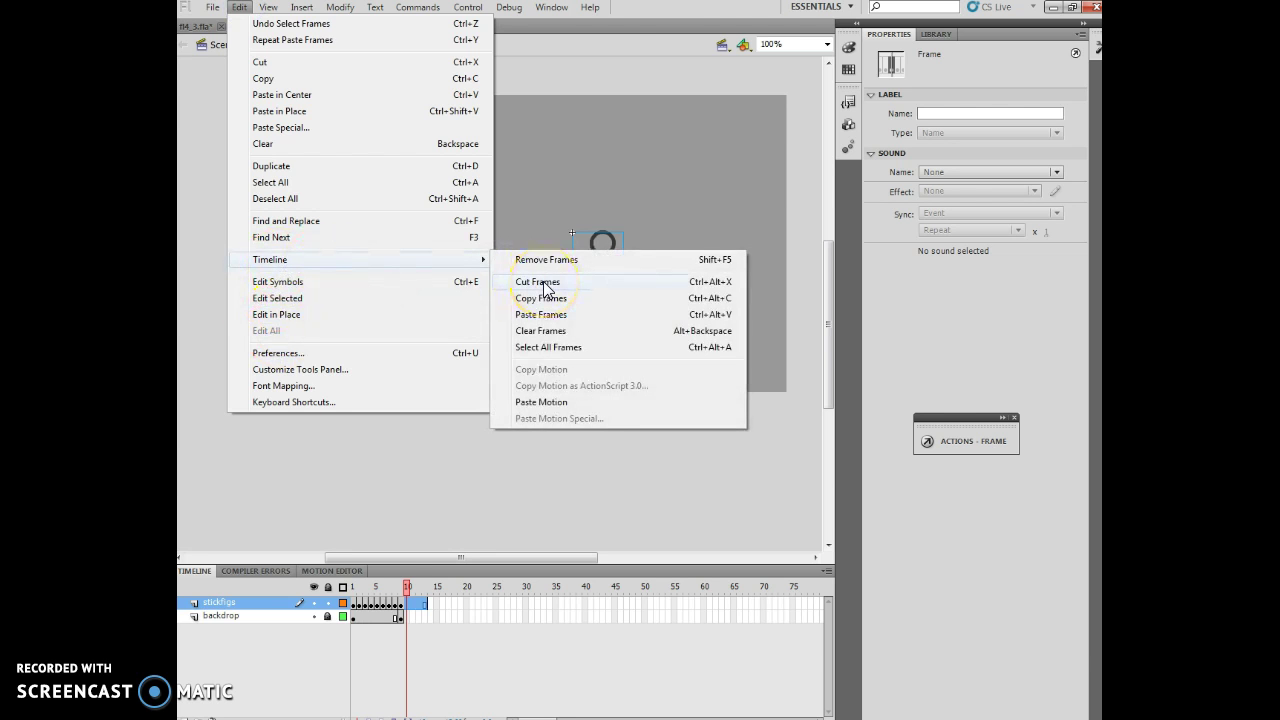
left_click(543, 259)
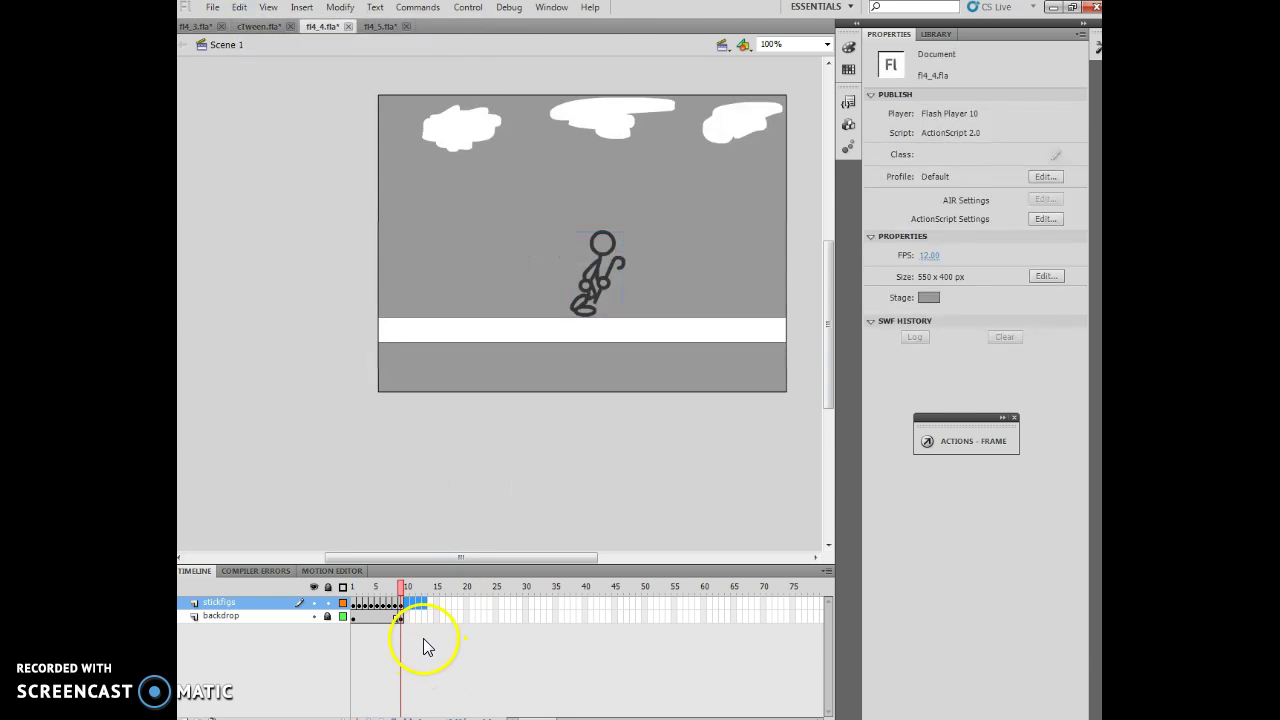
left_click(430, 616)
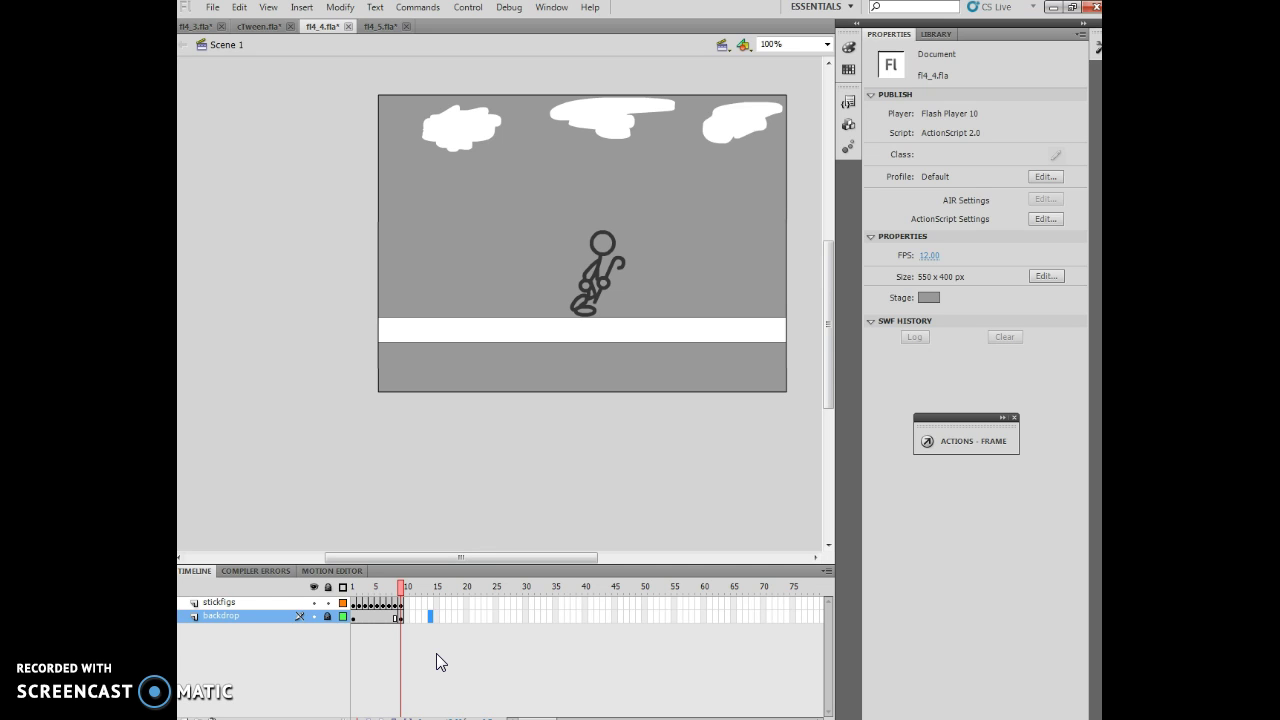
- Play the walk animation from frame 1 and return to the first frame
left_click_drag(400, 587, 358, 604)
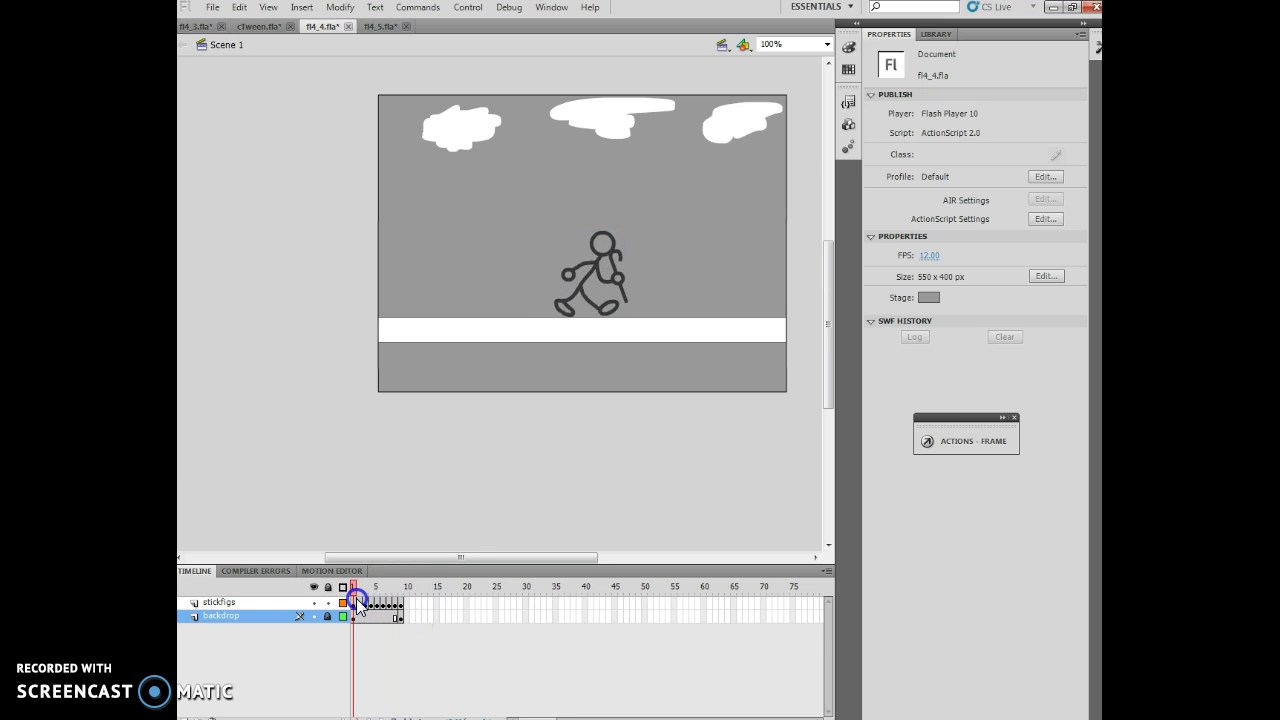
key("Return")
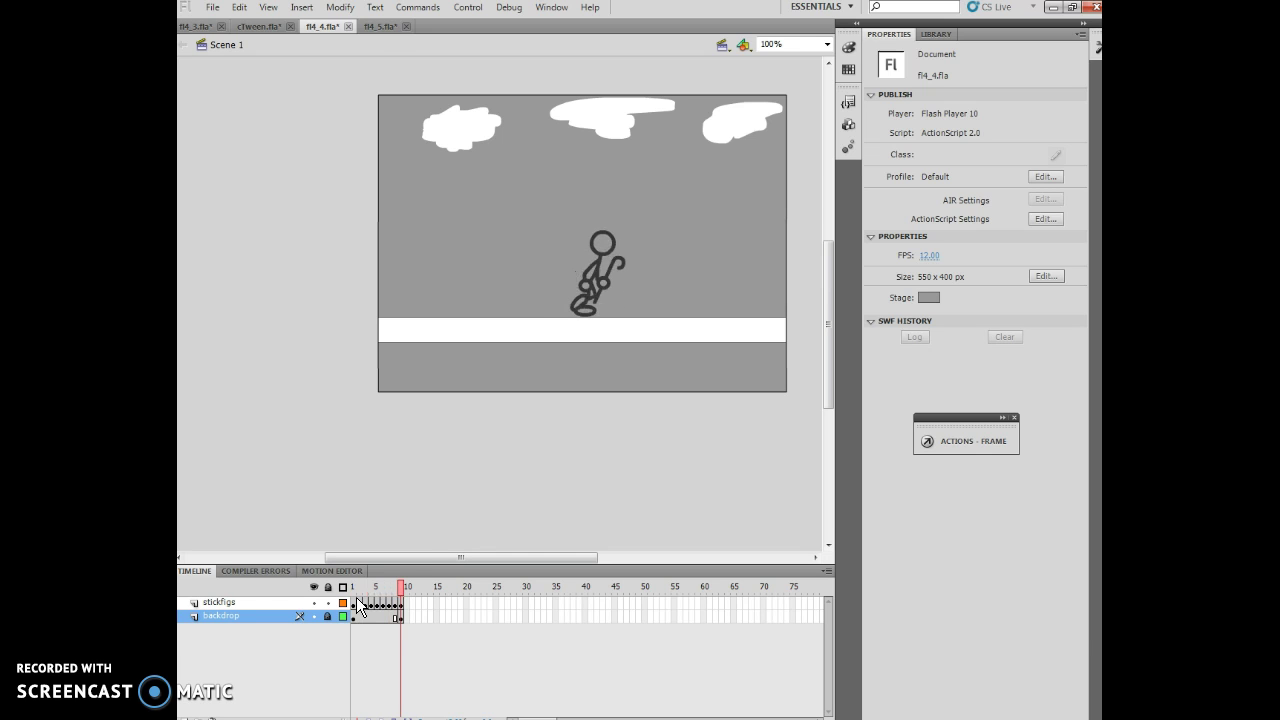
left_click(399, 588)
left_click_drag(399, 590, 344, 583)
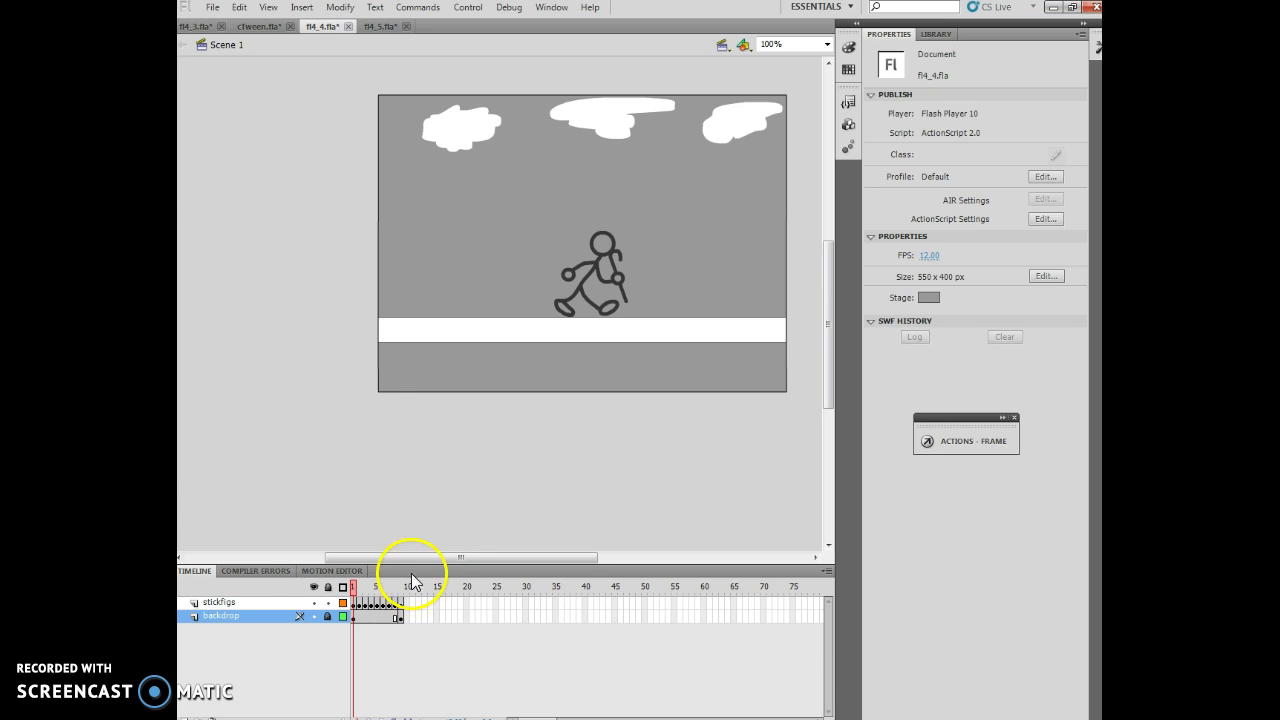
- Add a houses layer above the backdrop with the houses symbol, placing the row of houses well above the white path
left_click(301, 8)
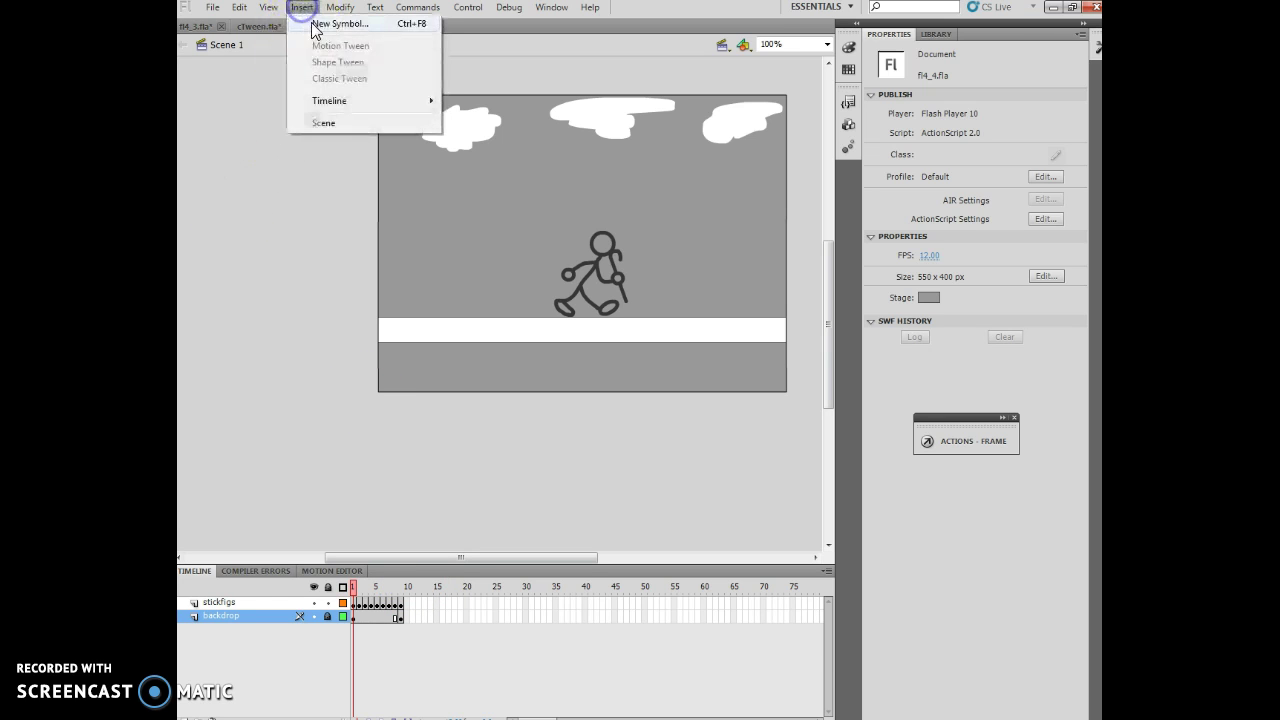
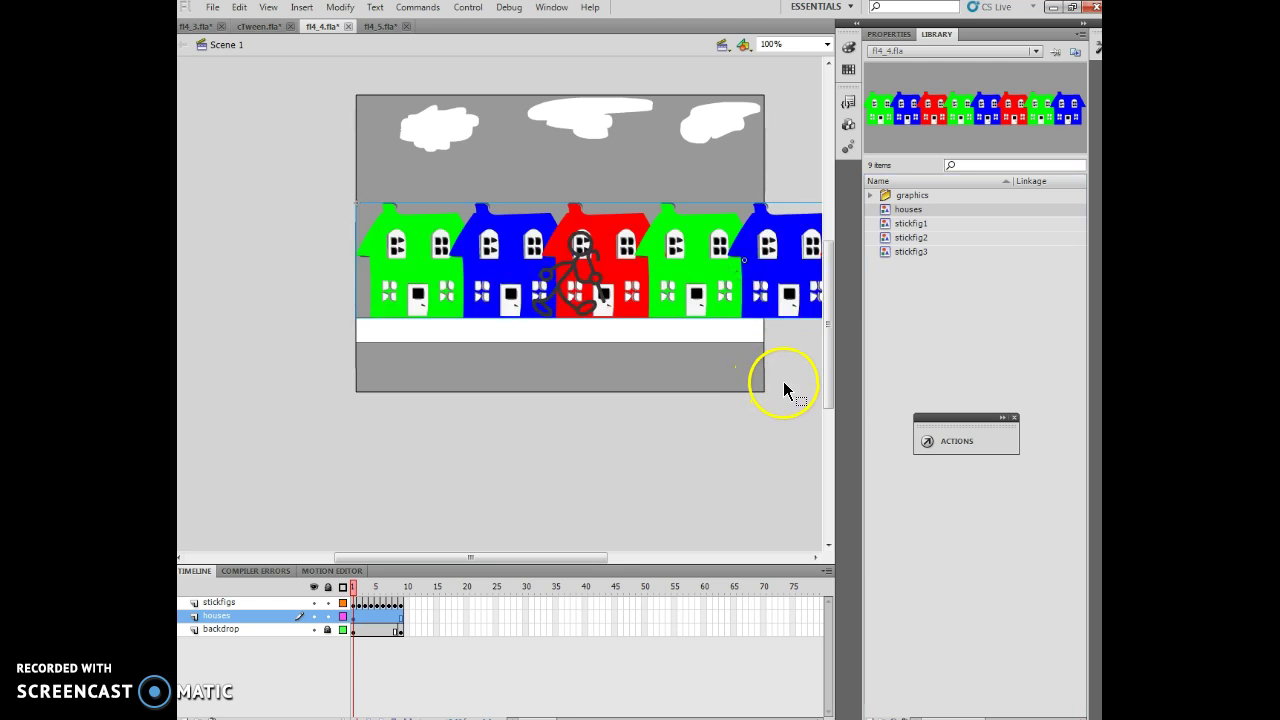
left_click_drag(657, 277, 655, 223)
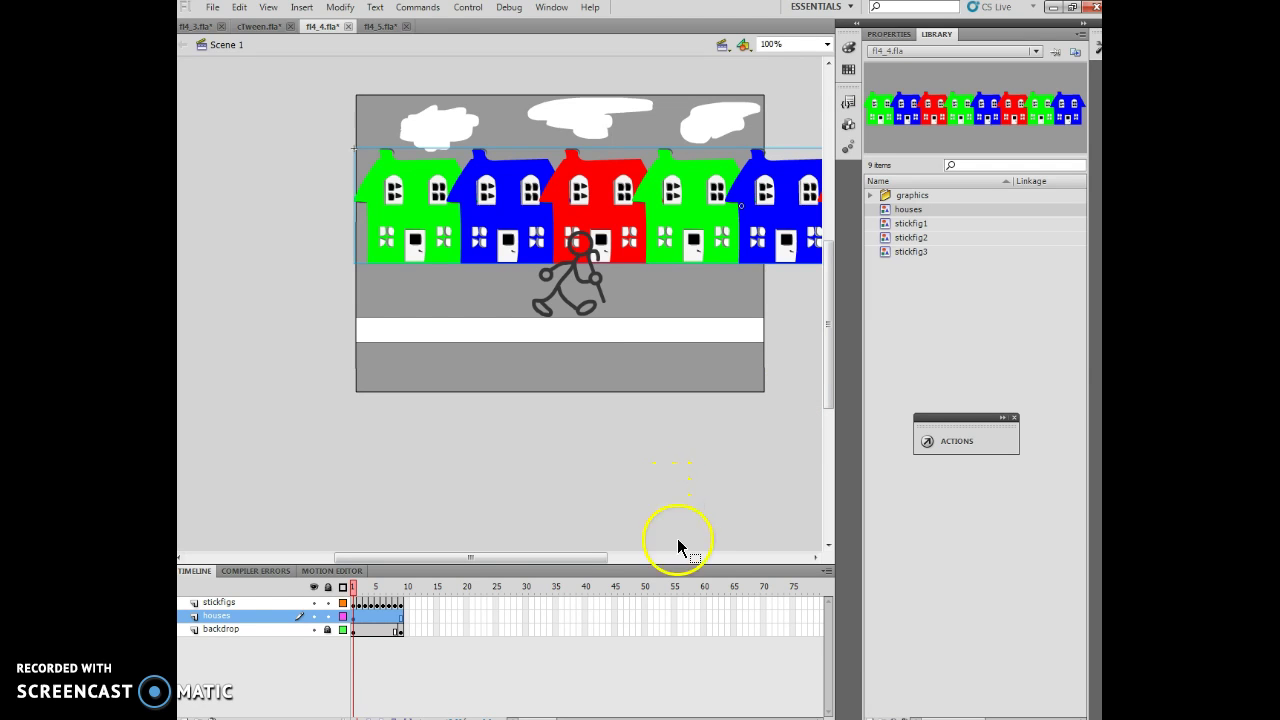
- Create a motion tween on the houses layer and shift the row of houses left by more than one house at frame 9
left_click(301, 7)
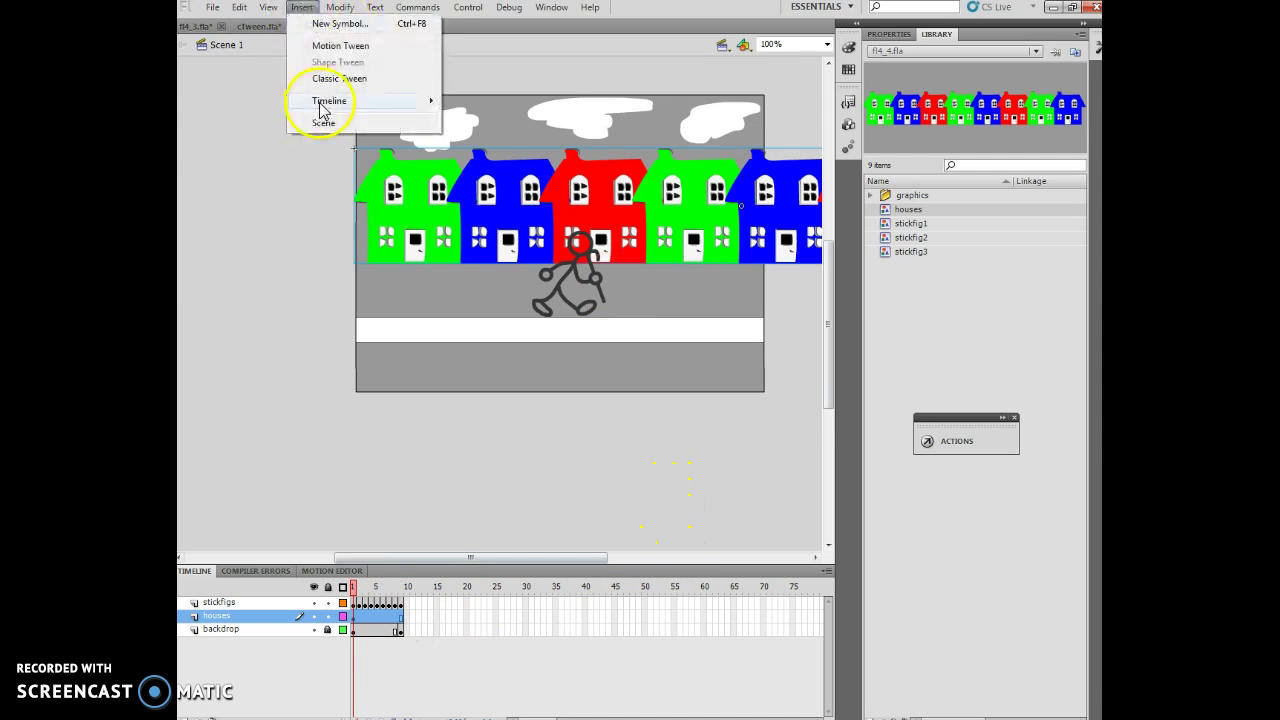
left_click(329, 47)
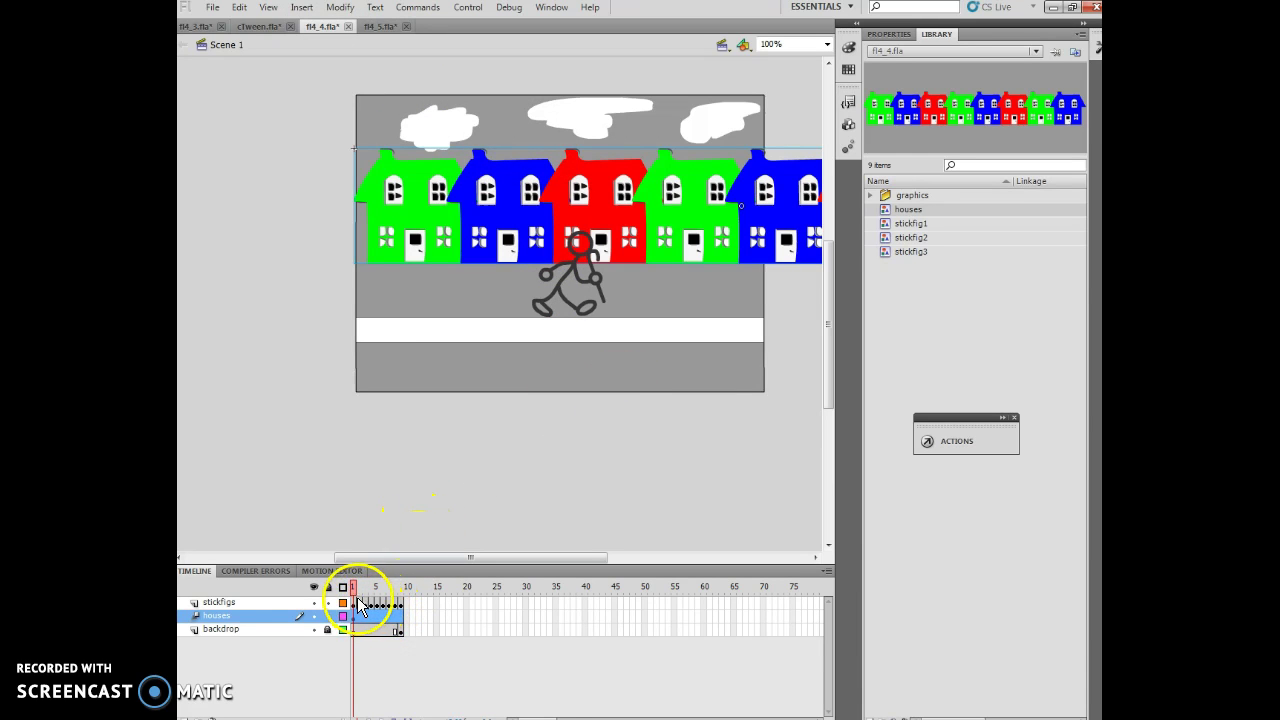
left_click_drag(396, 610, 402, 606)
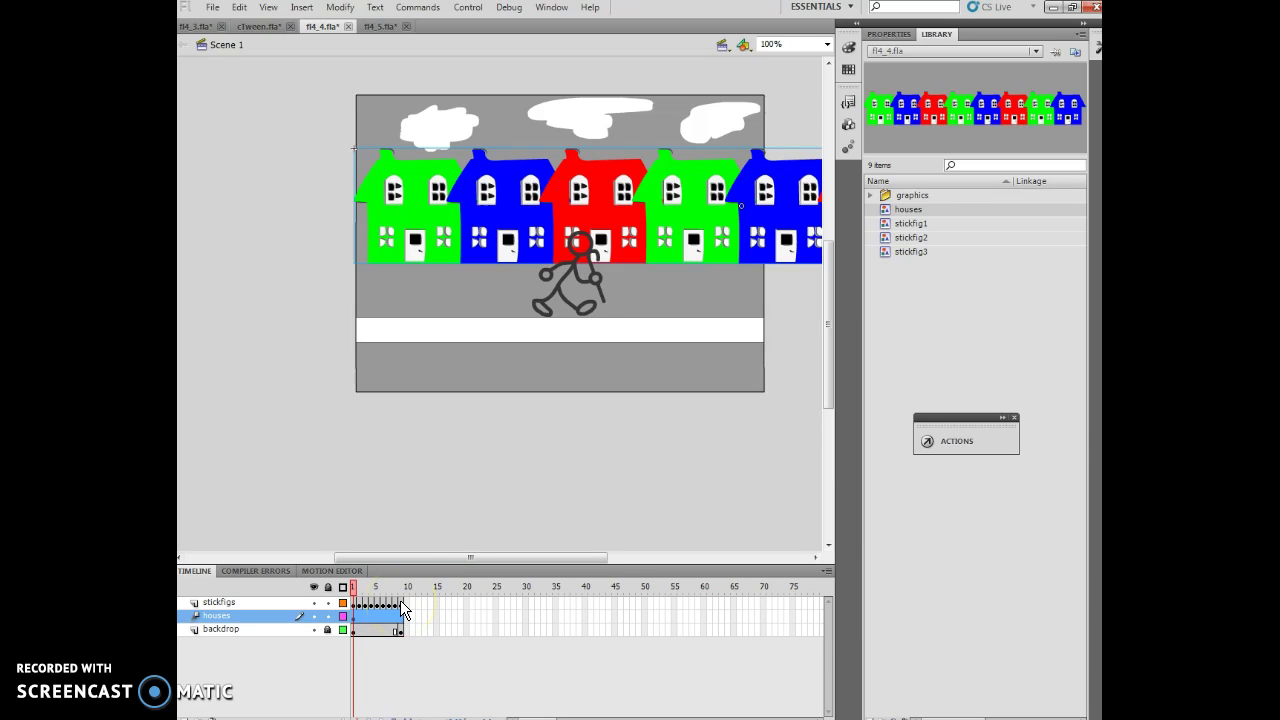
left_click(400, 603)
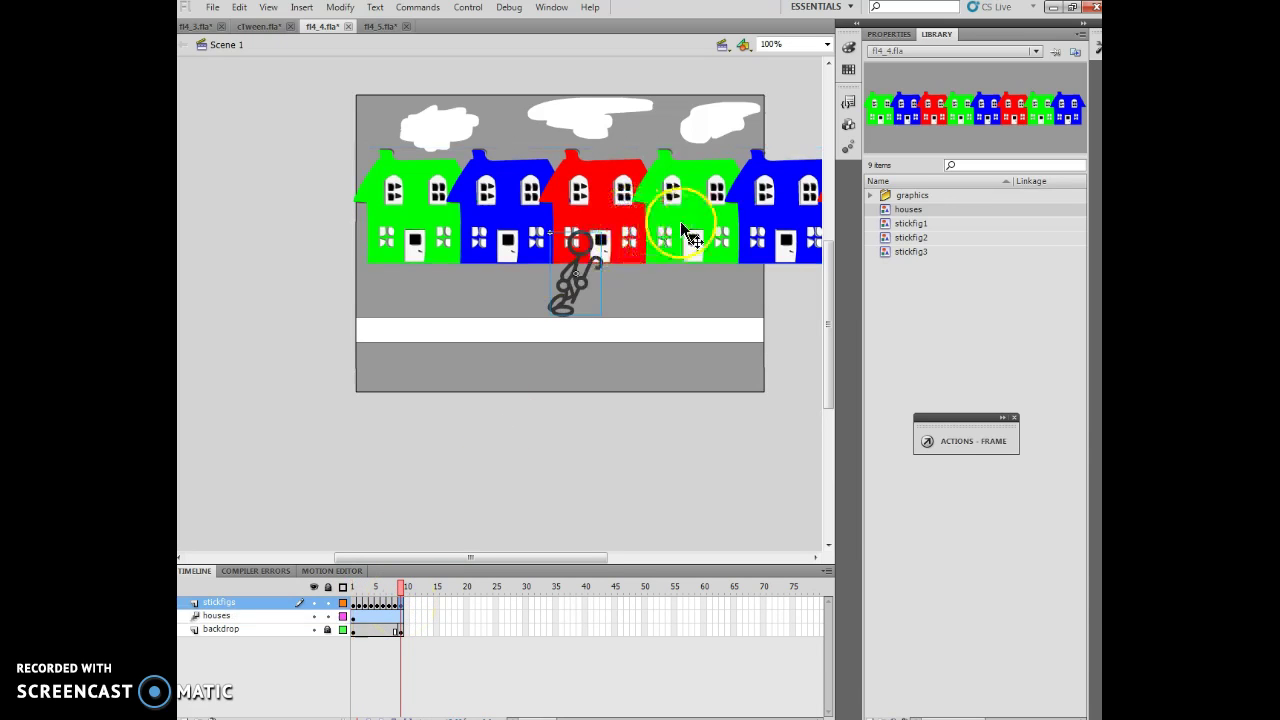
left_click_drag(683, 230, 574, 231)
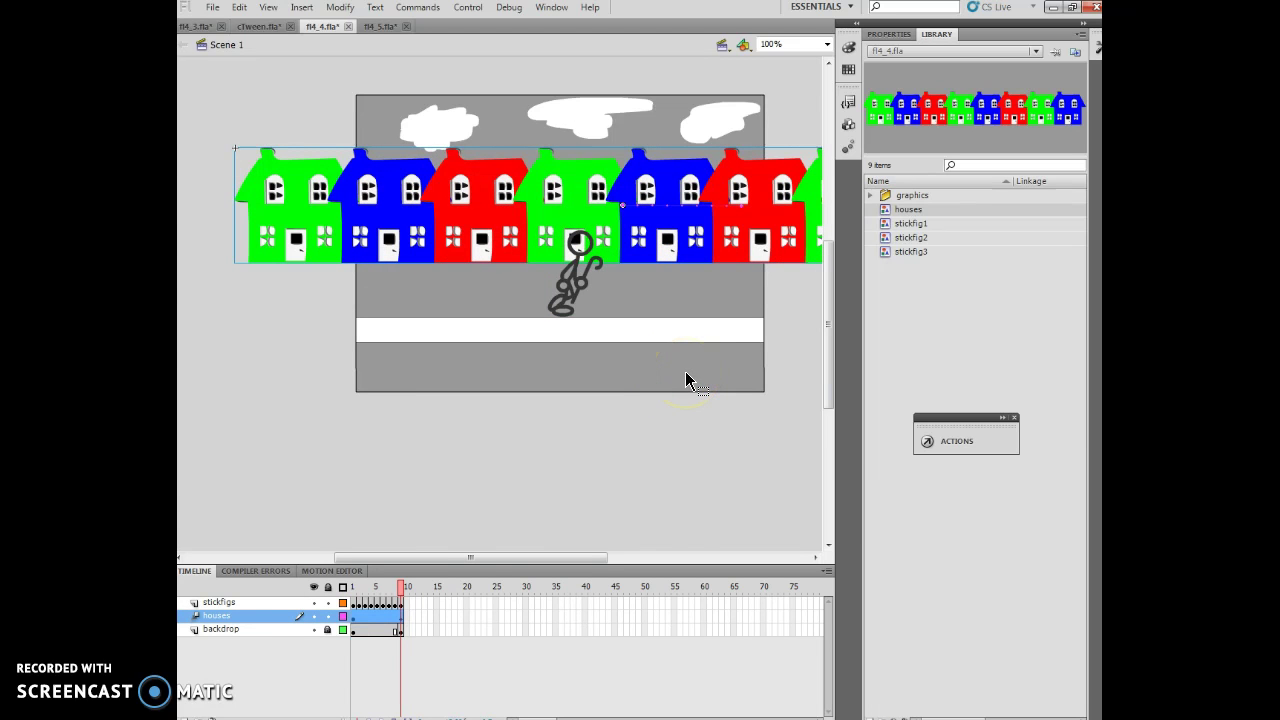
- Play the animation from frame 1 to preview the houses moving behind the walking stick figure
left_click_drag(401, 587, 352, 590)
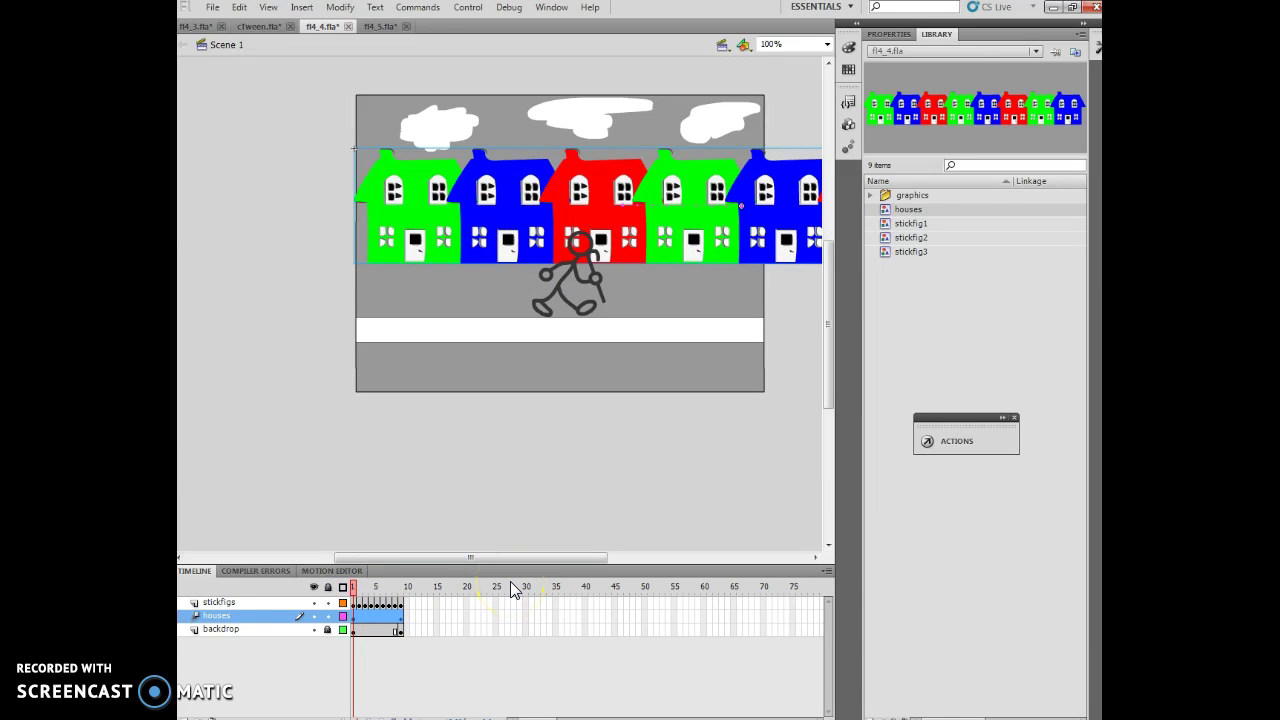
key("Return")
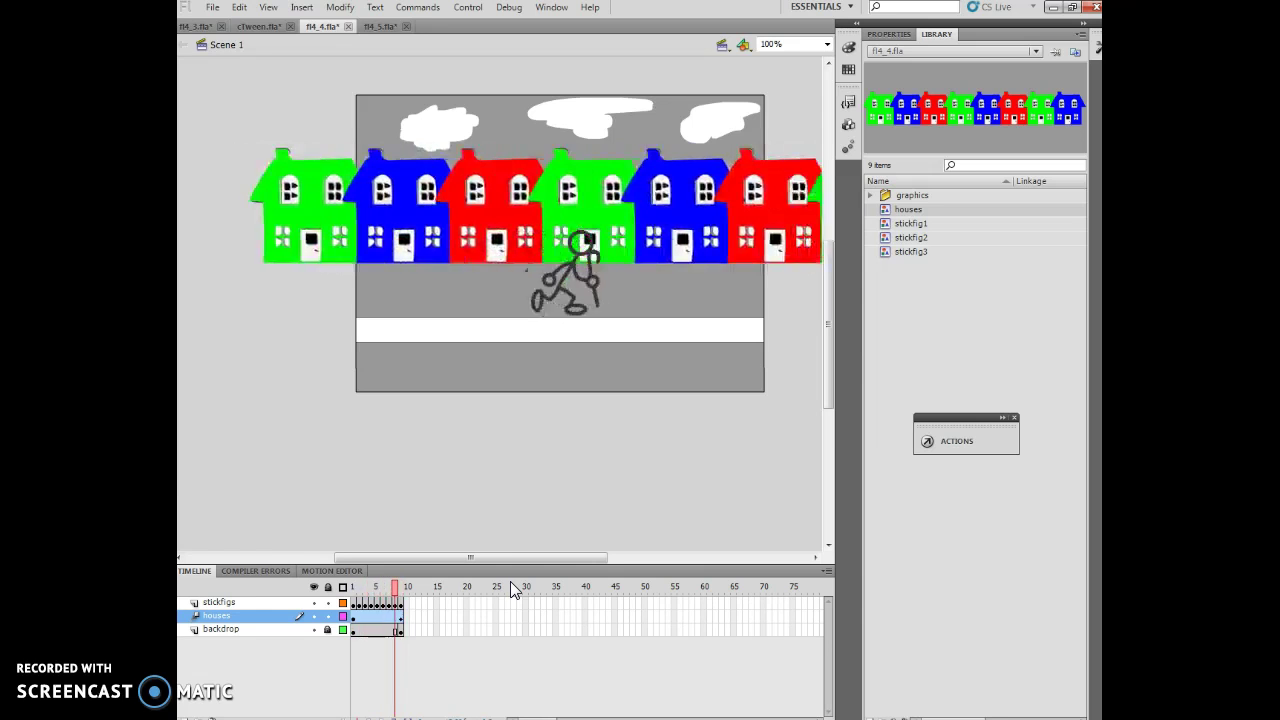
key("Return")
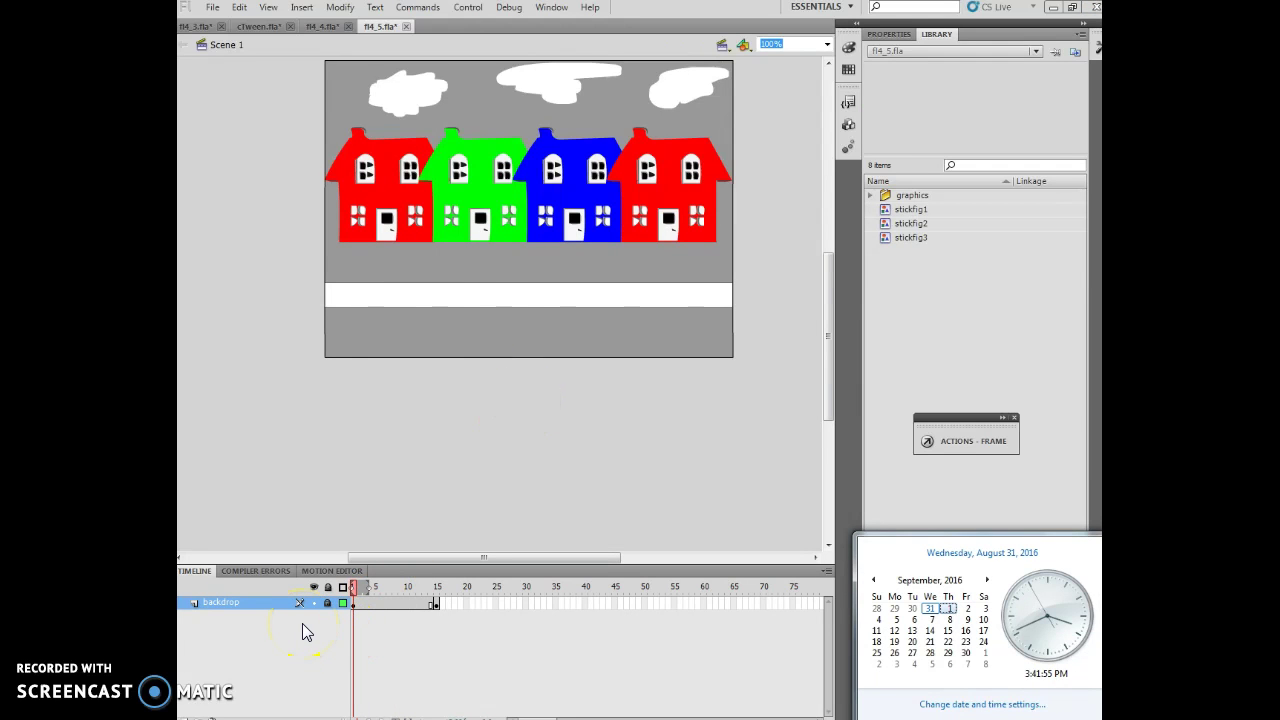
- In fl4_5.fla, insert a new layer above the backdrop and name it stickfigs
left_click(302, 7)
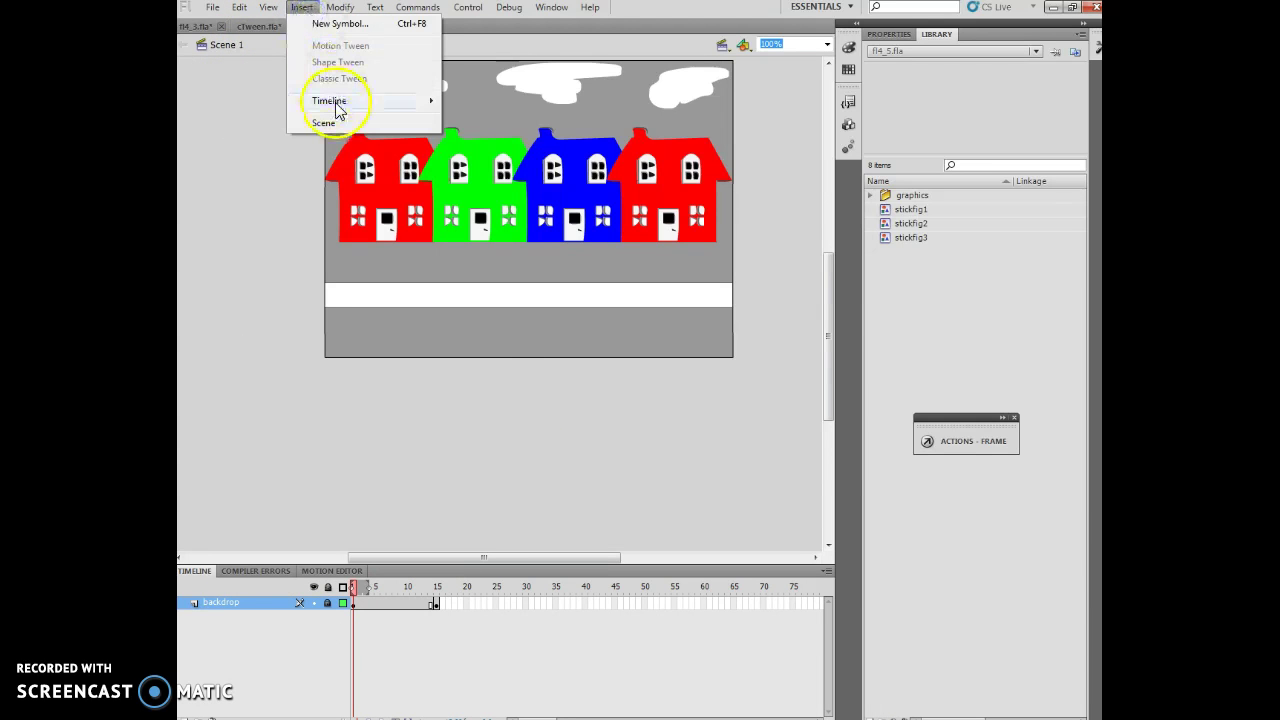
mouse_move(335, 101)
left_click(494, 101)
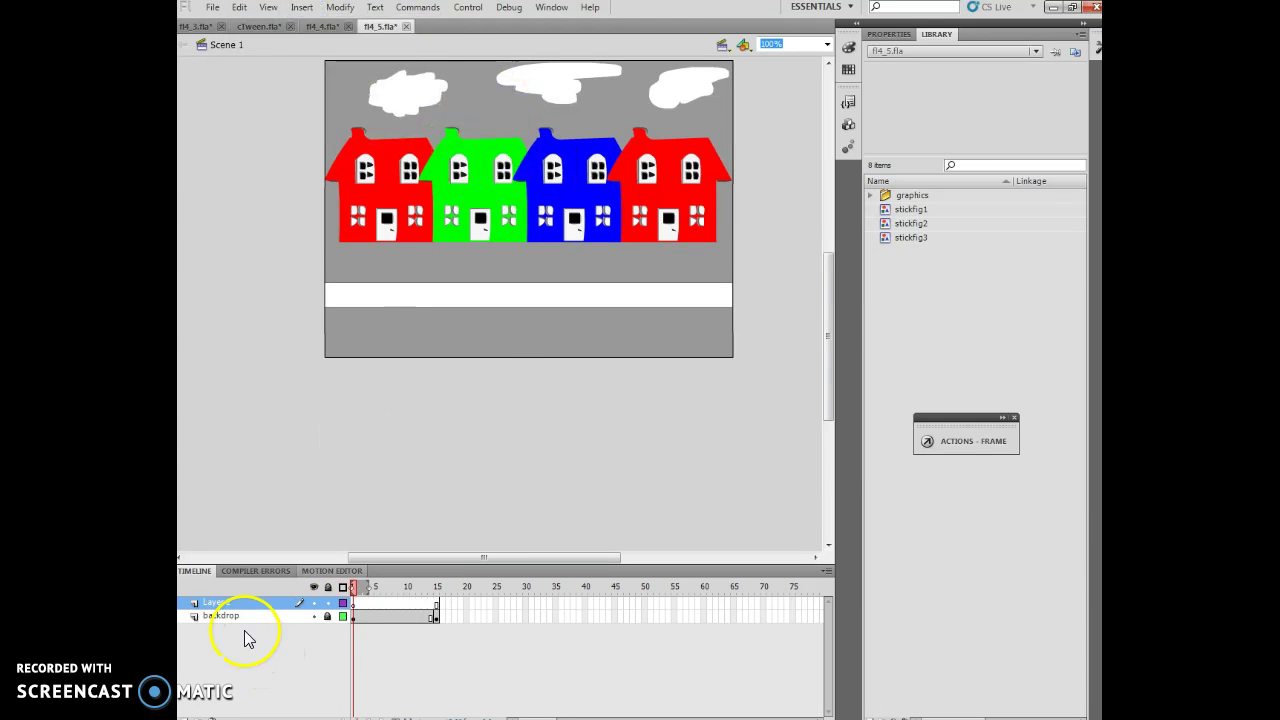
double_click(229, 602)
type("s")
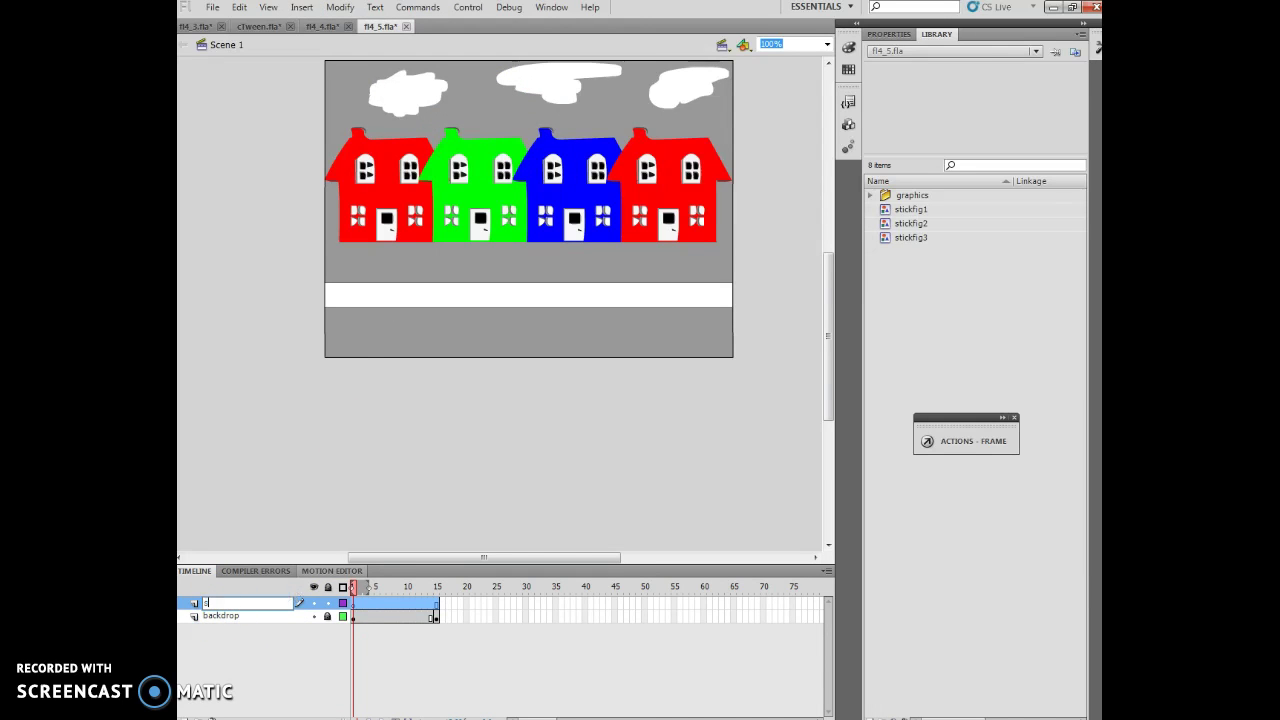
type("tickfigs")
left_click(388, 435)
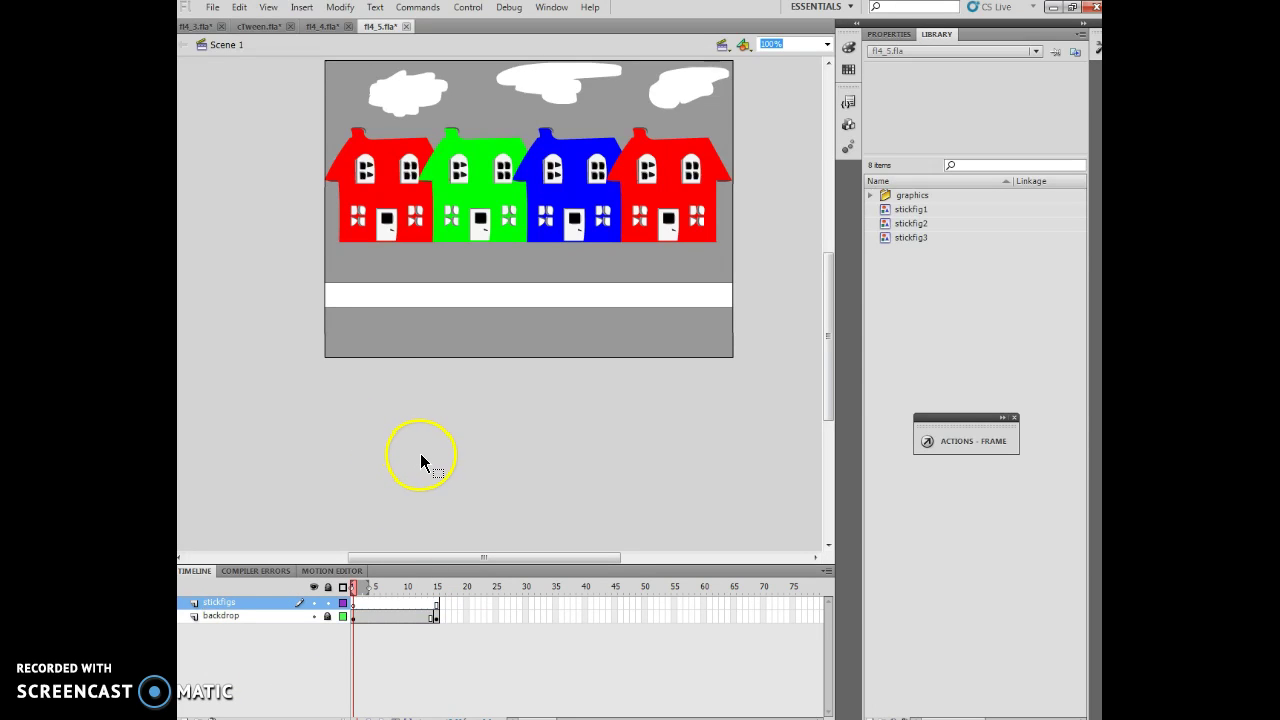
- Insert a keyframe at frame 5 of the stickfigs layer
left_click(376, 590)
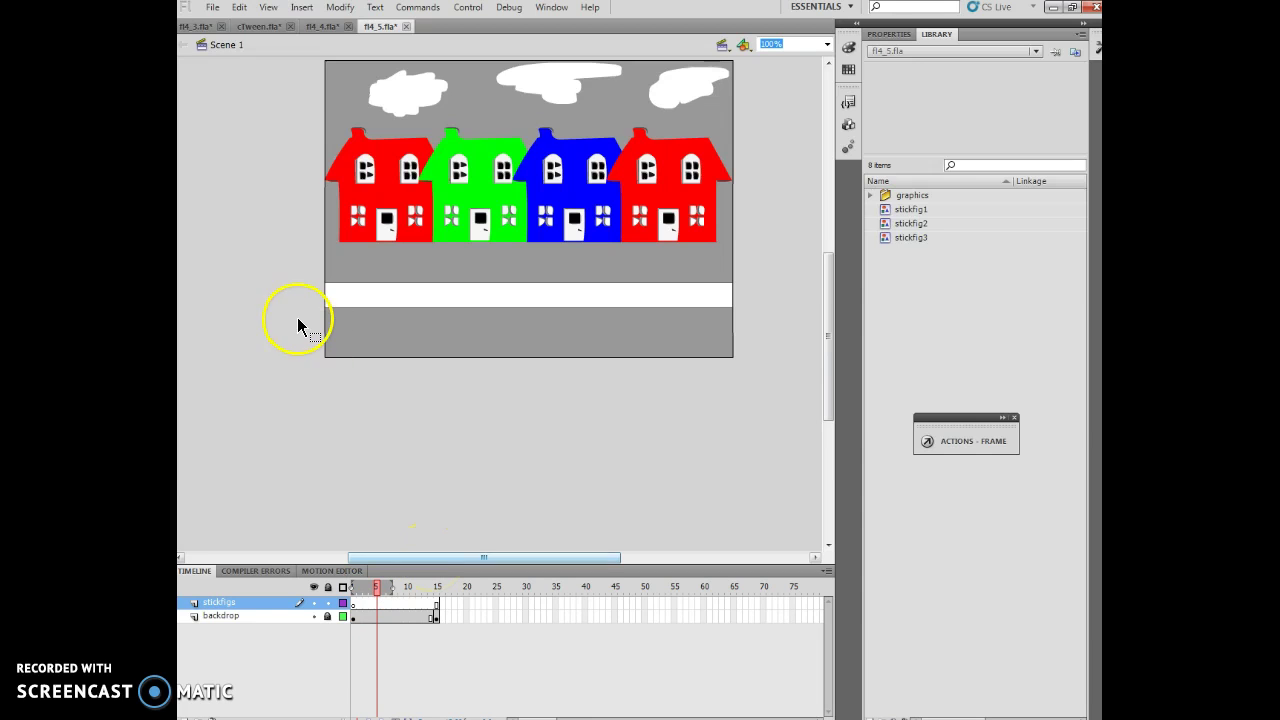
left_click(301, 7)
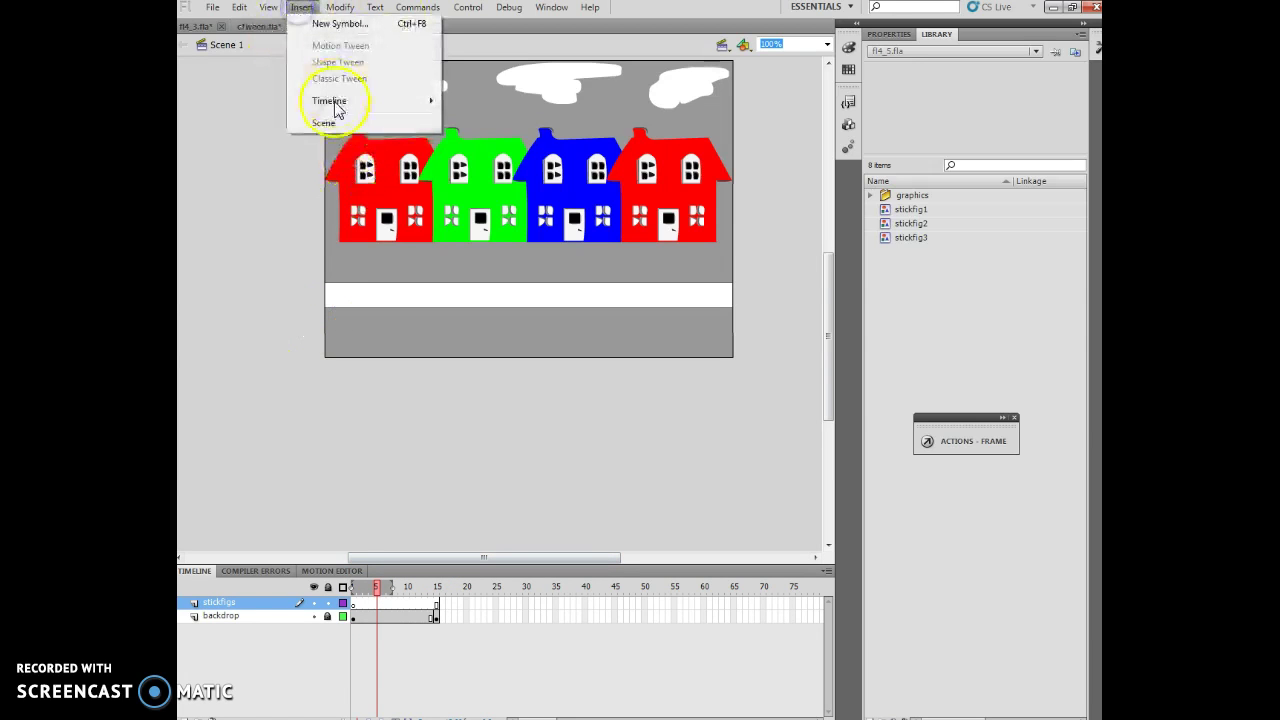
mouse_move(325, 101)
left_click(482, 156)
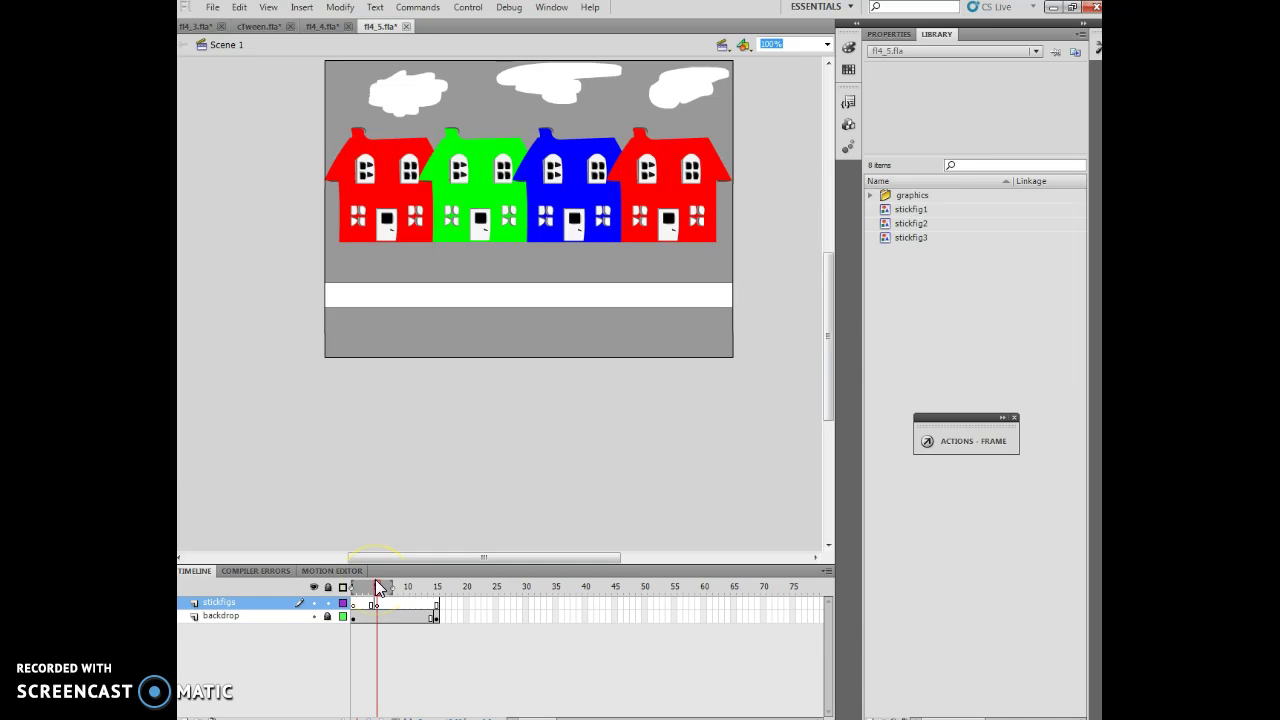
- Place the stickfig1 symbol at frame 5, standing on the white path at the left edge of the stage
left_click(912, 209)
left_click_drag(918, 218, 362, 241)
left_click(460, 281)
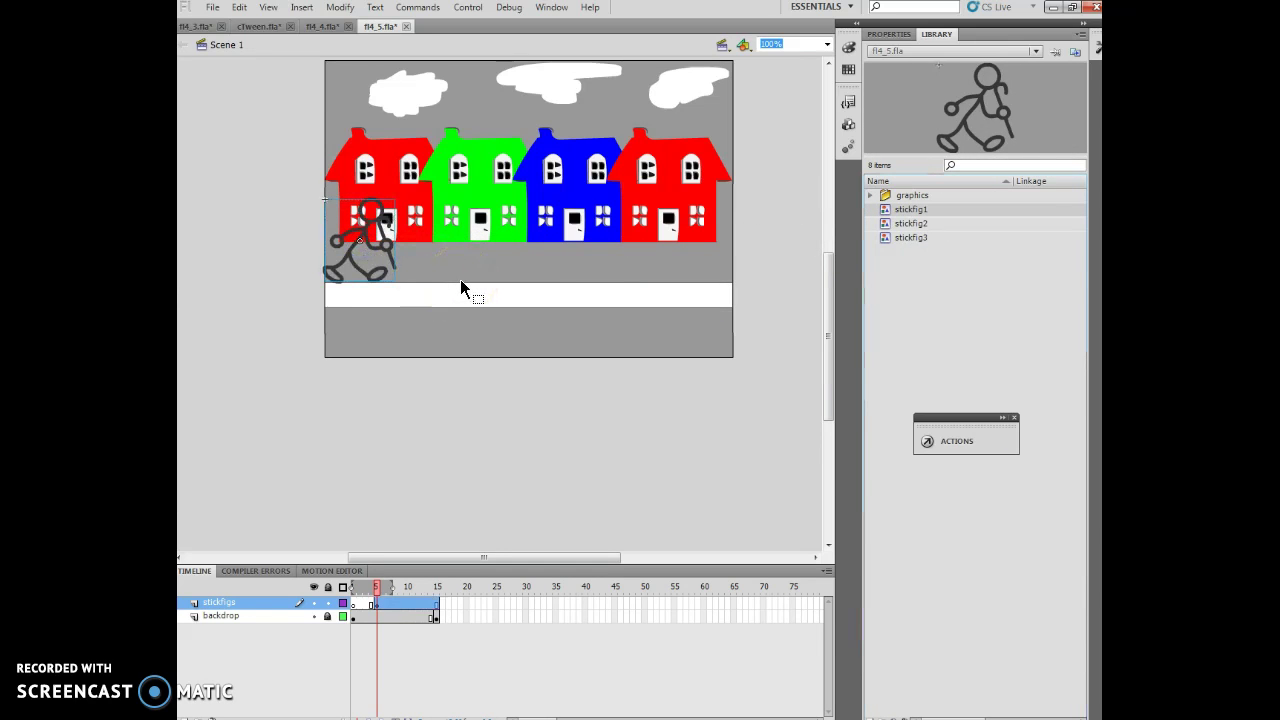
left_click(461, 283)
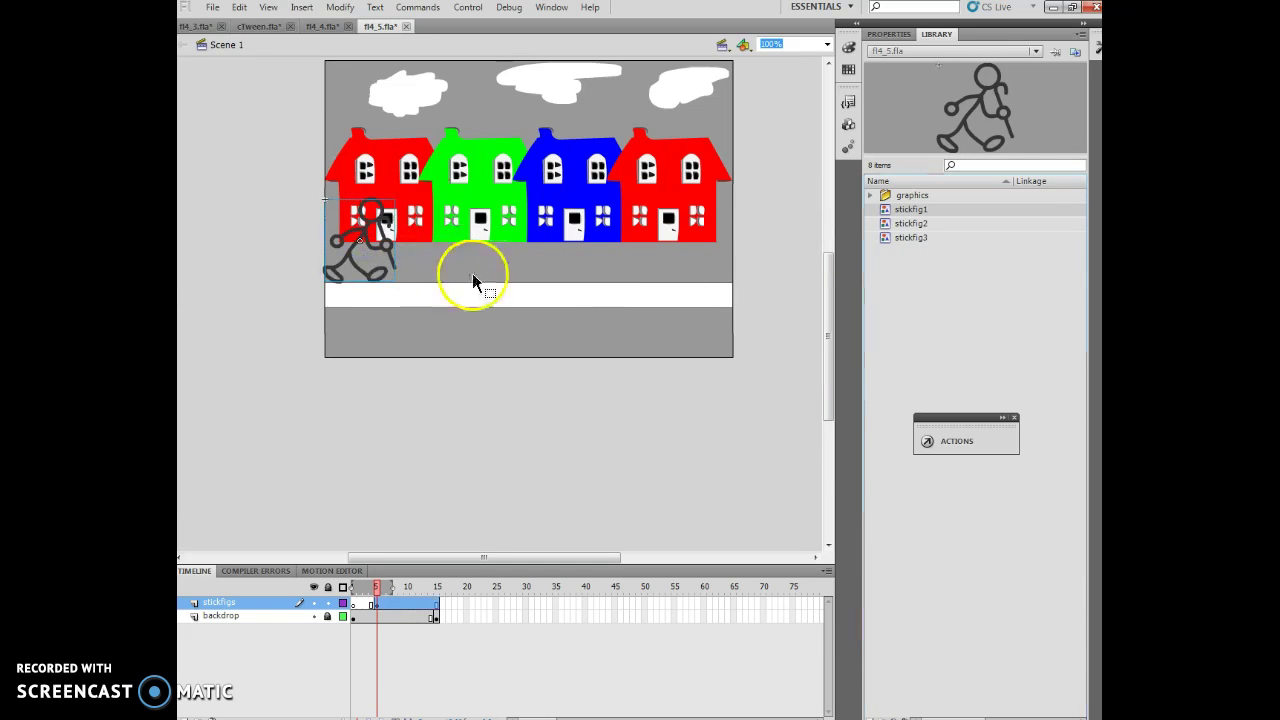
- Insert a blank keyframe at frame 6 of the stickfigs layer
left_click(380, 597)
left_click(384, 600)
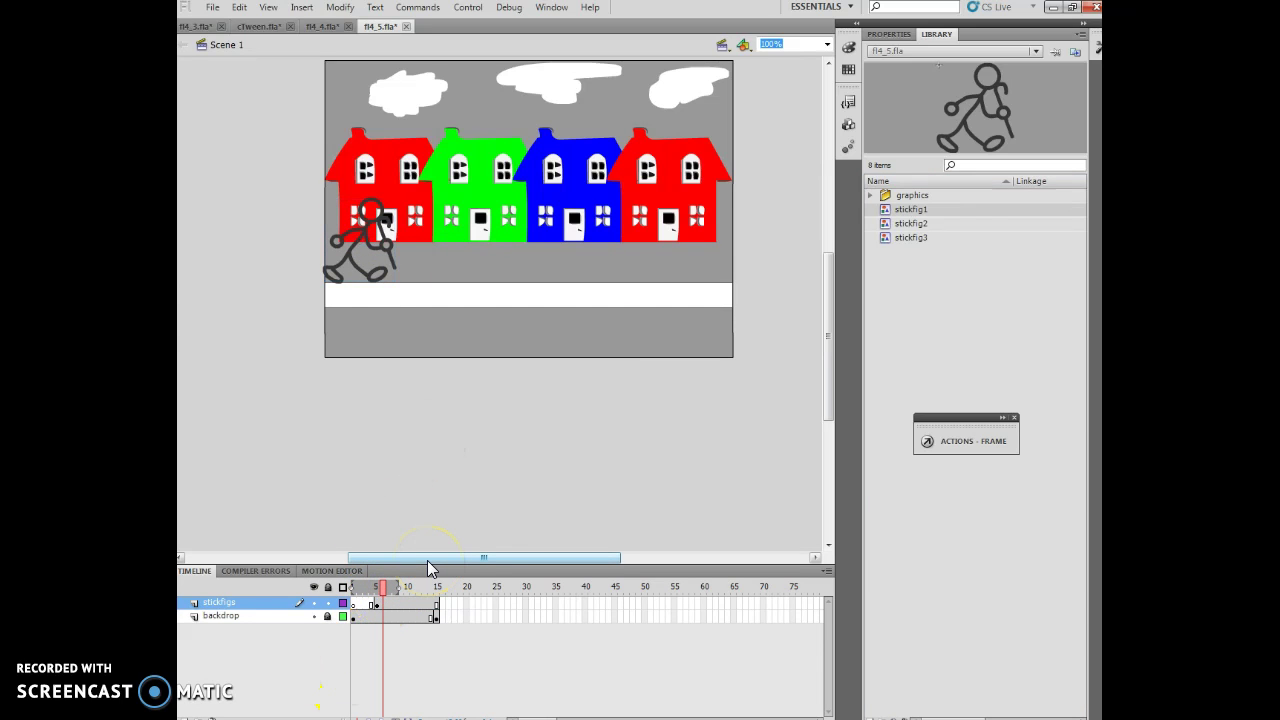
left_click(462, 438)
left_click(303, 10)
left_click(329, 100)
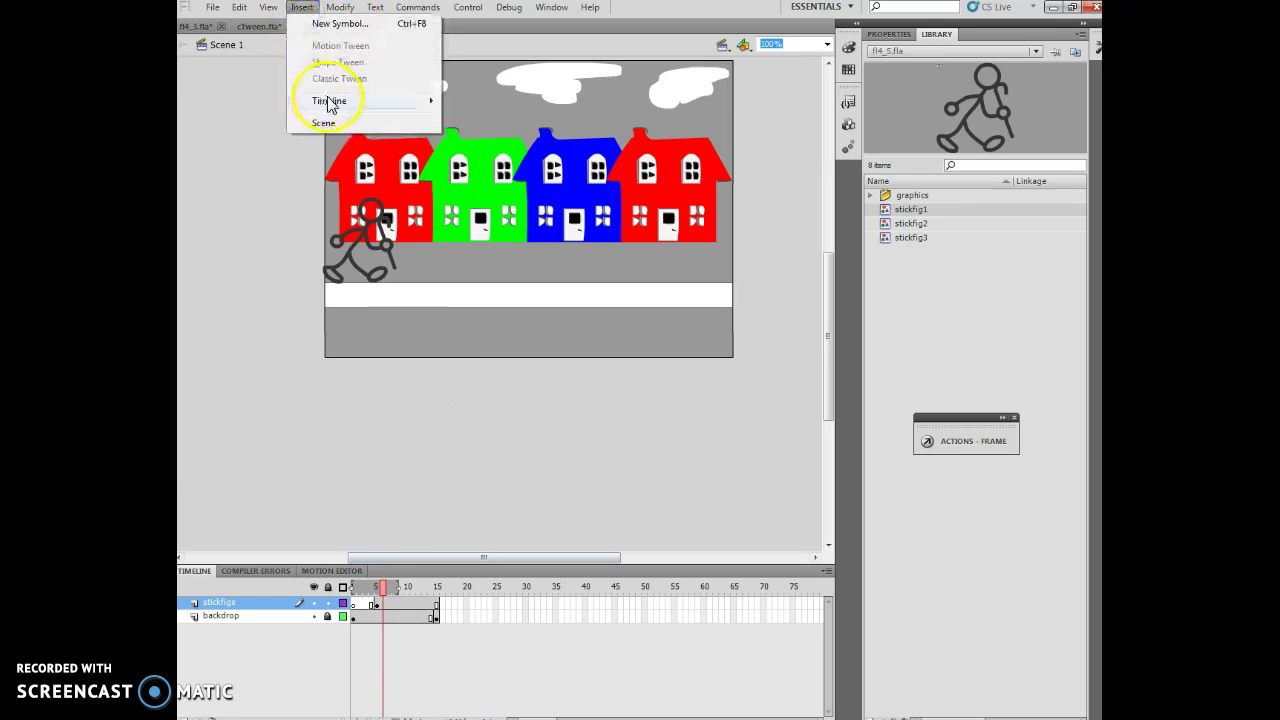
left_click(477, 140)
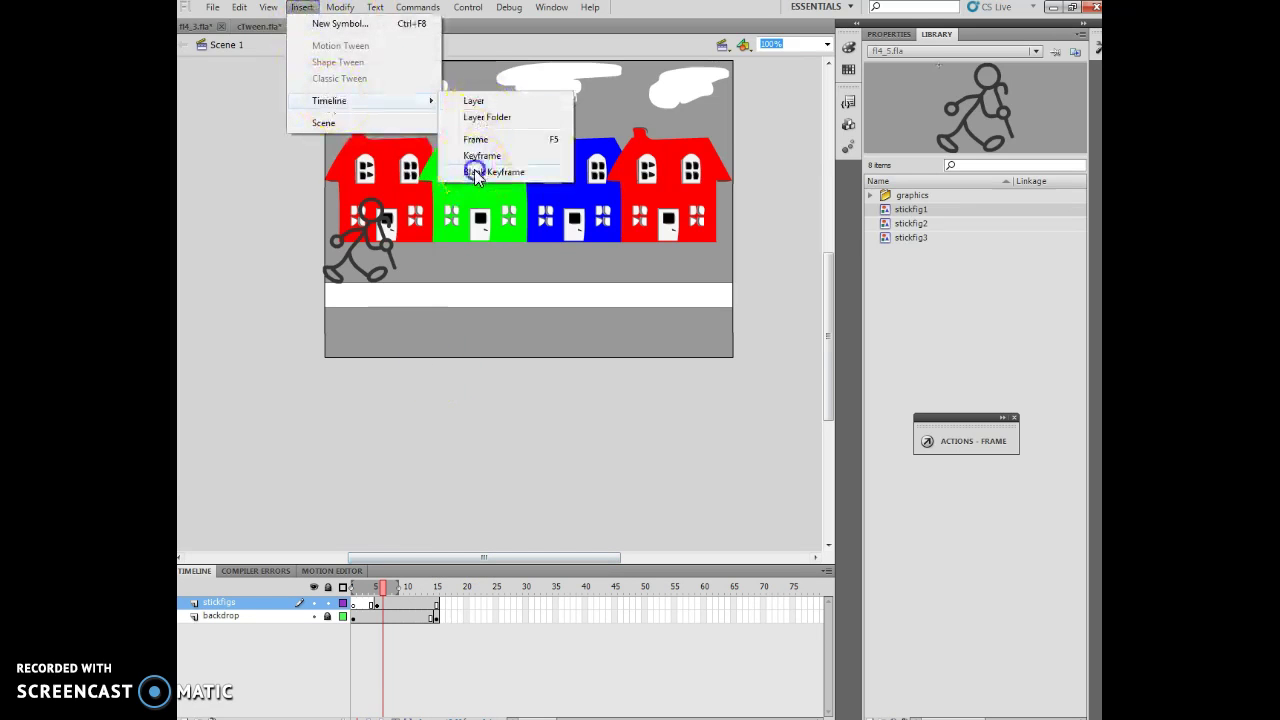
left_click(474, 170)
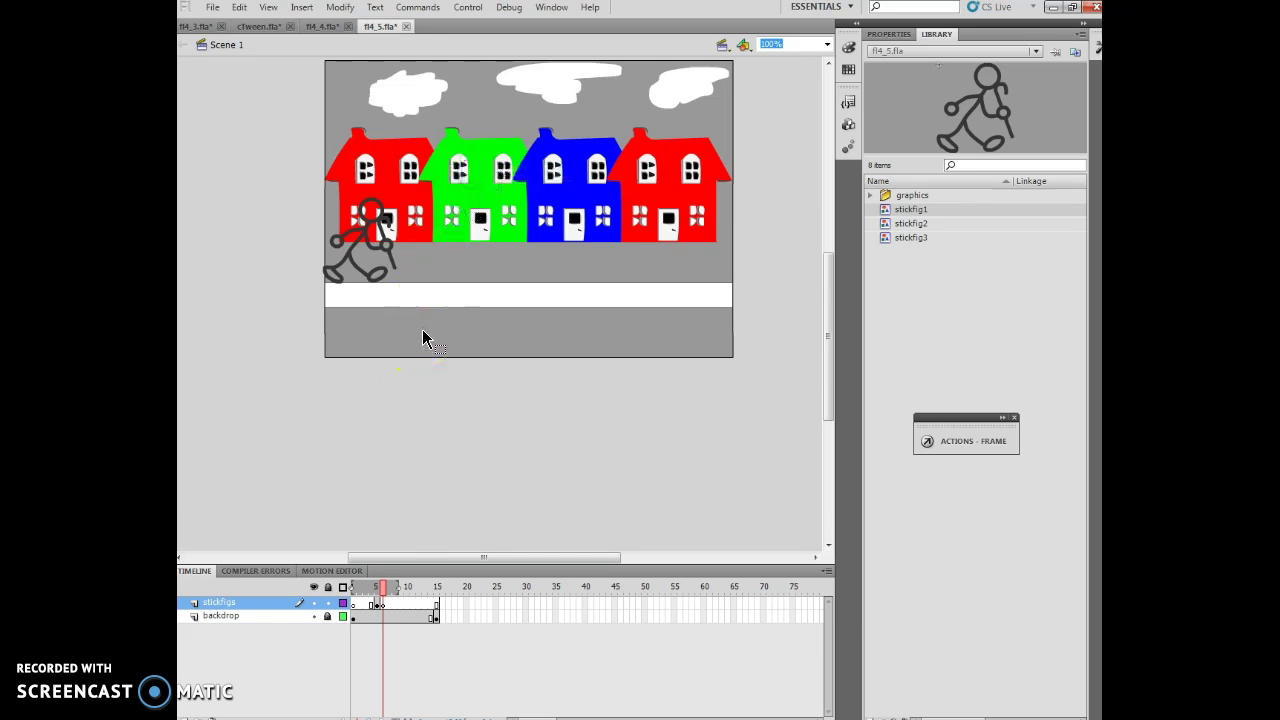
- Turn off the multiple-frame display and step through frames 4 to 6 to check what each one holds
left_click(415, 495)
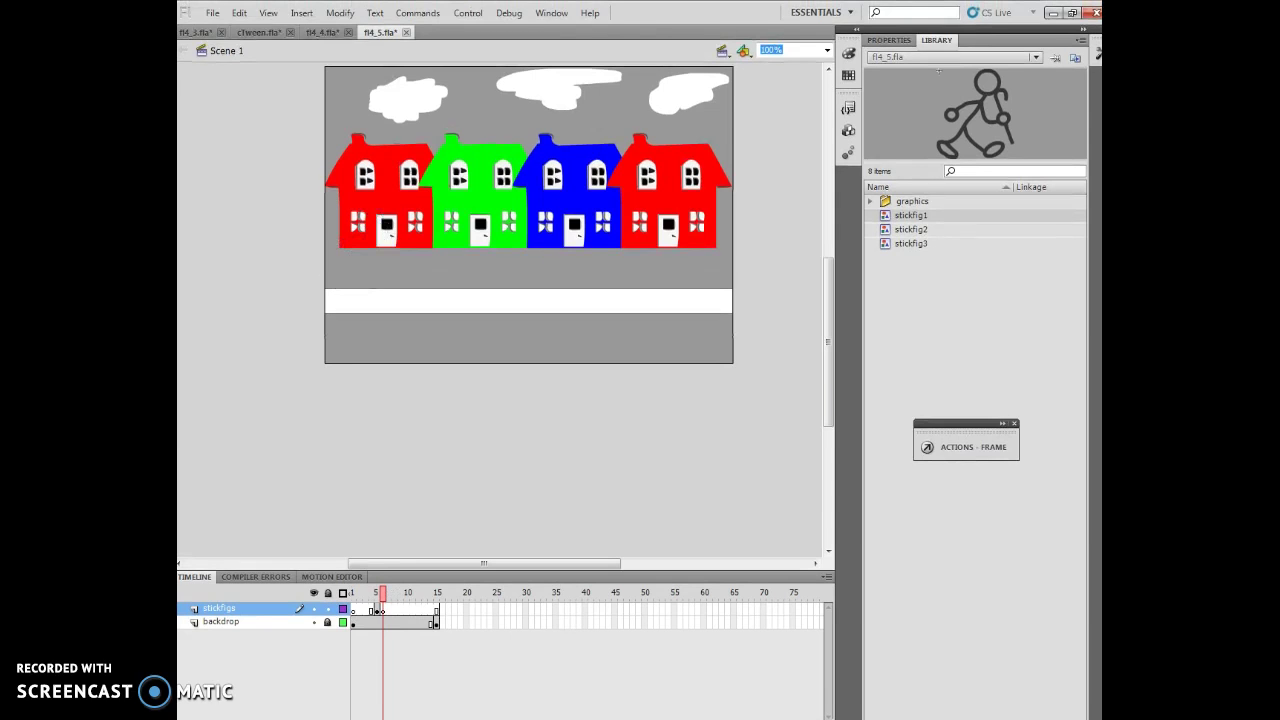
left_click(367, 594)
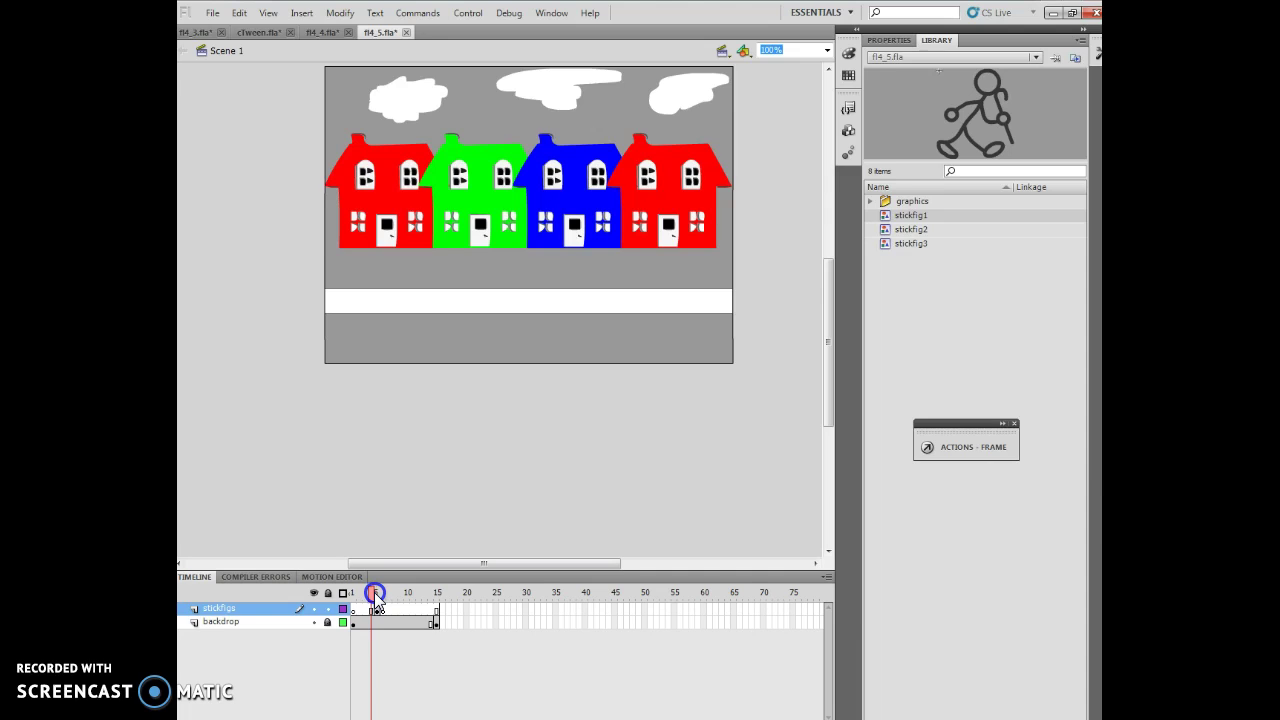
left_click(378, 595)
left_click(383, 595)
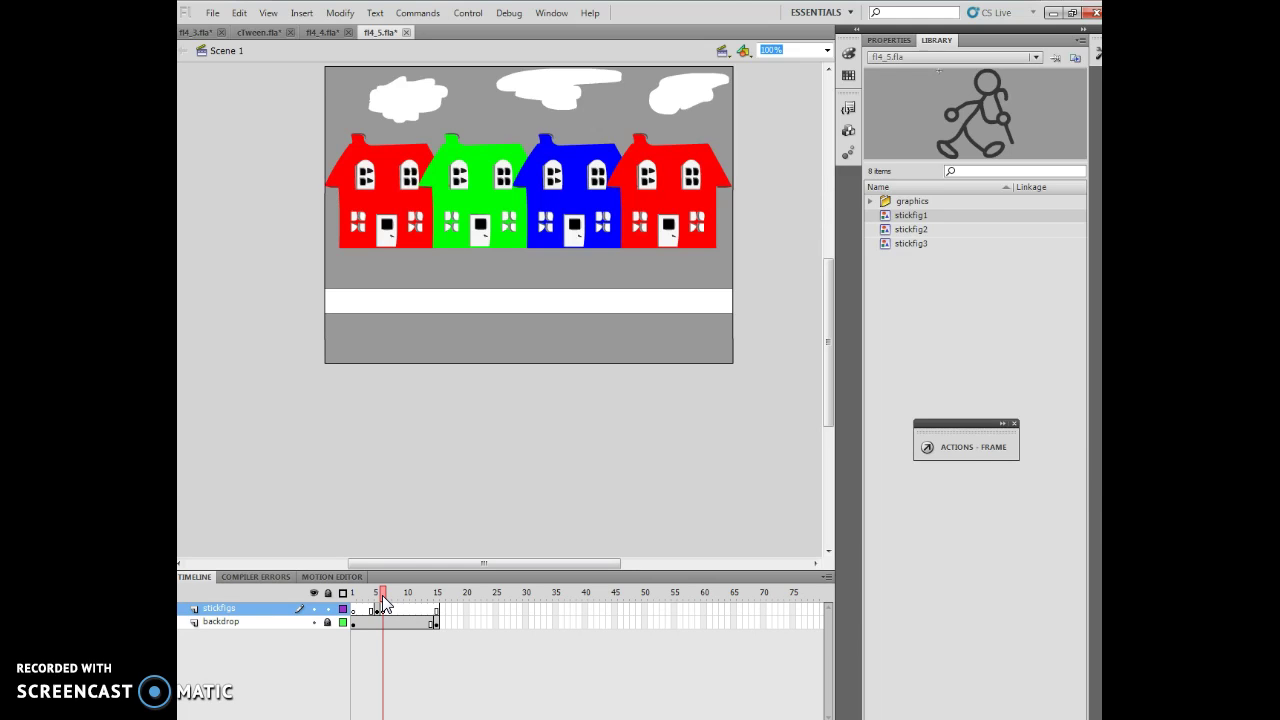
- Turn the multiple-frame display back on and place stickfig2 at frame 6, just ahead of the first figure along the white path
left_click(386, 672)
left_click_drag(938, 75, 380, 229)
left_click(403, 586)
left_click(403, 457)
left_click(898, 245)
left_click_drag(905, 229, 430, 247)
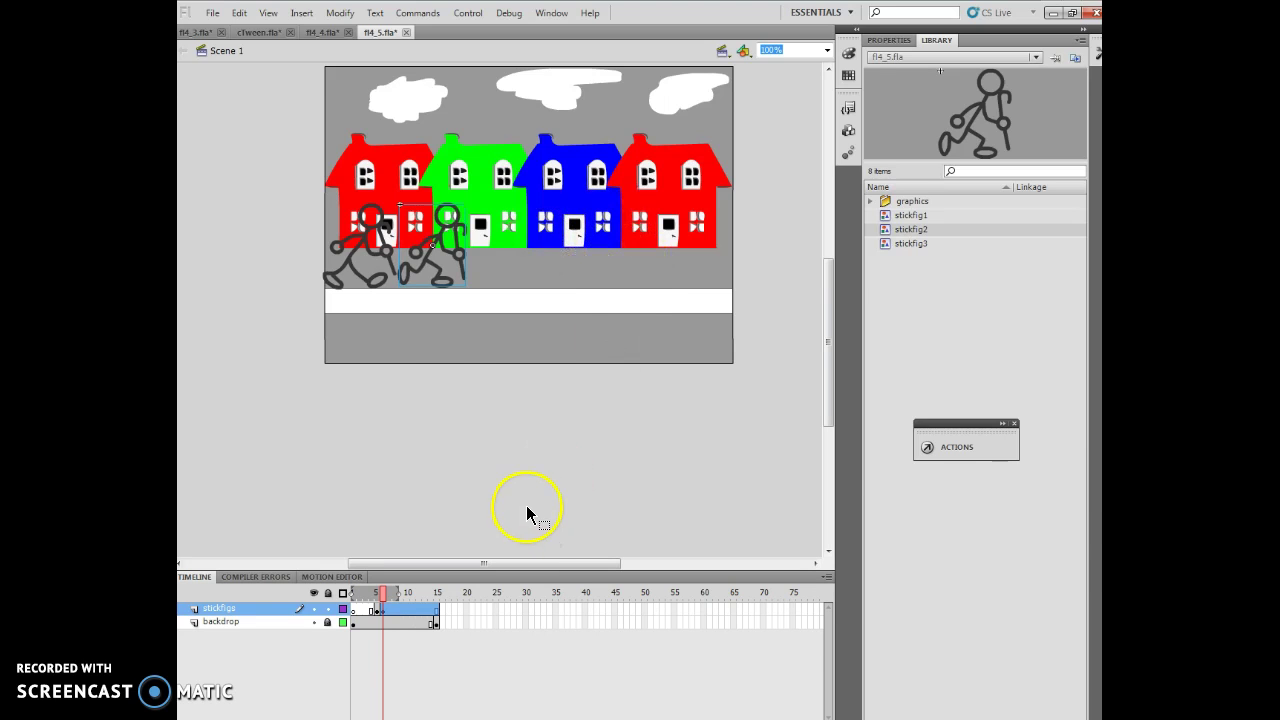
- Insert a blank keyframe at frame 7 of the stickfigs layer and place stickfig3 just ahead of the second figure
left_click(389, 593)
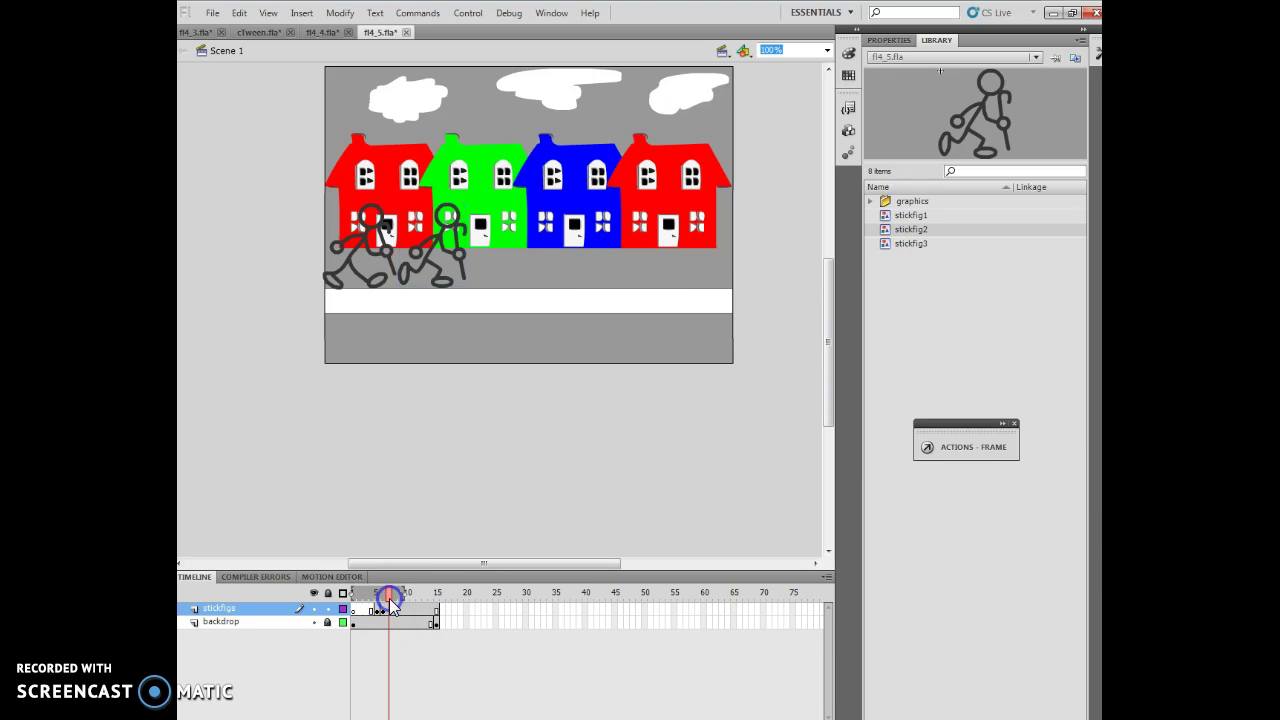
left_click(302, 13)
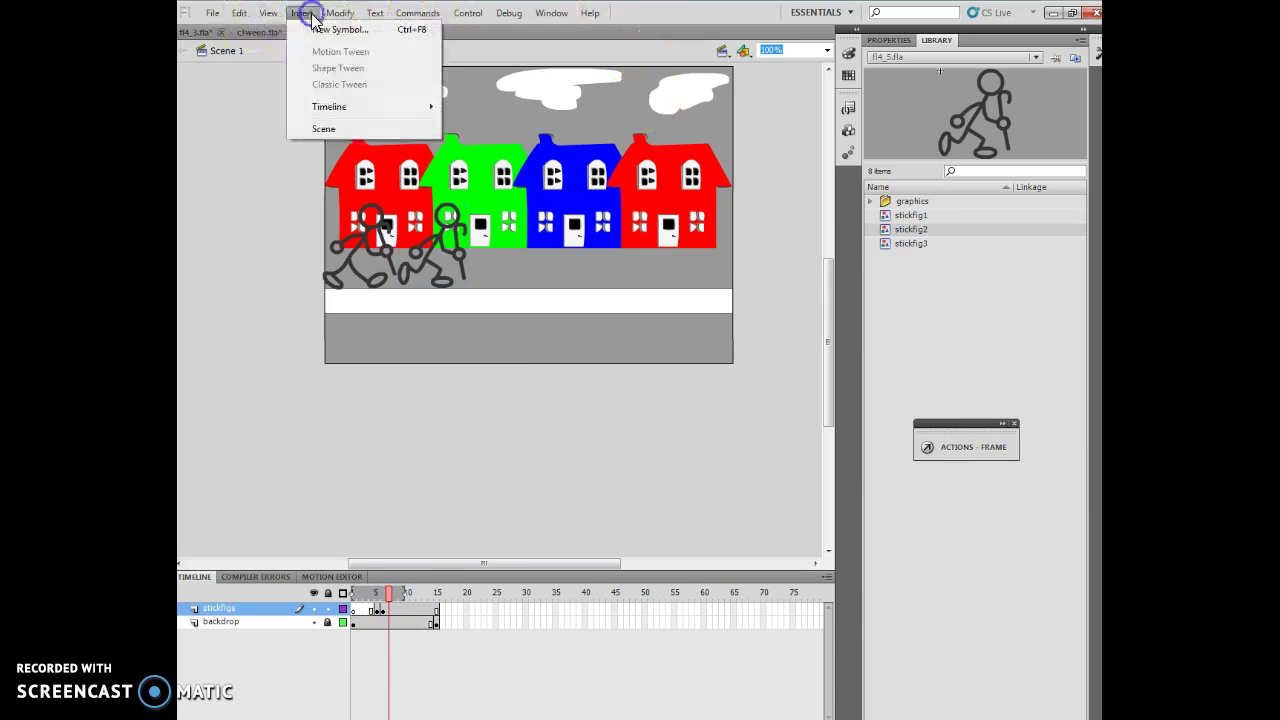
mouse_move(343, 108)
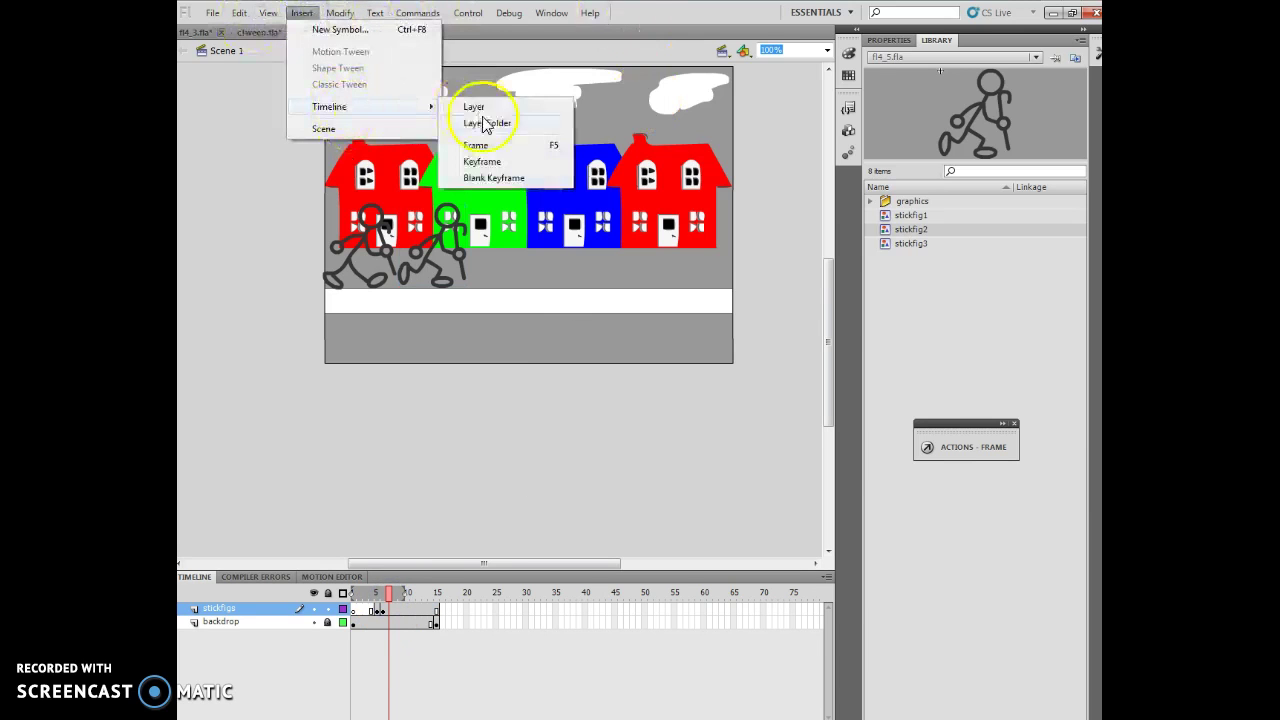
left_click(501, 180)
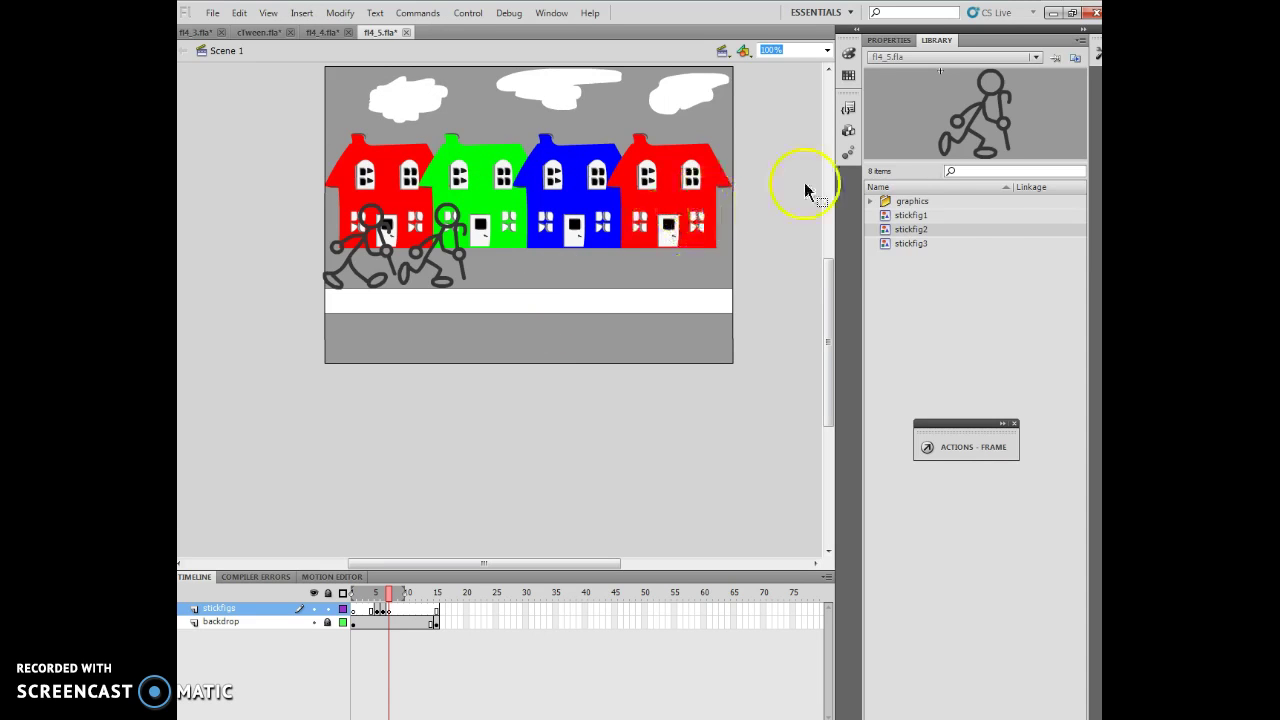
left_click(916, 245)
left_click_drag(918, 250, 501, 251)
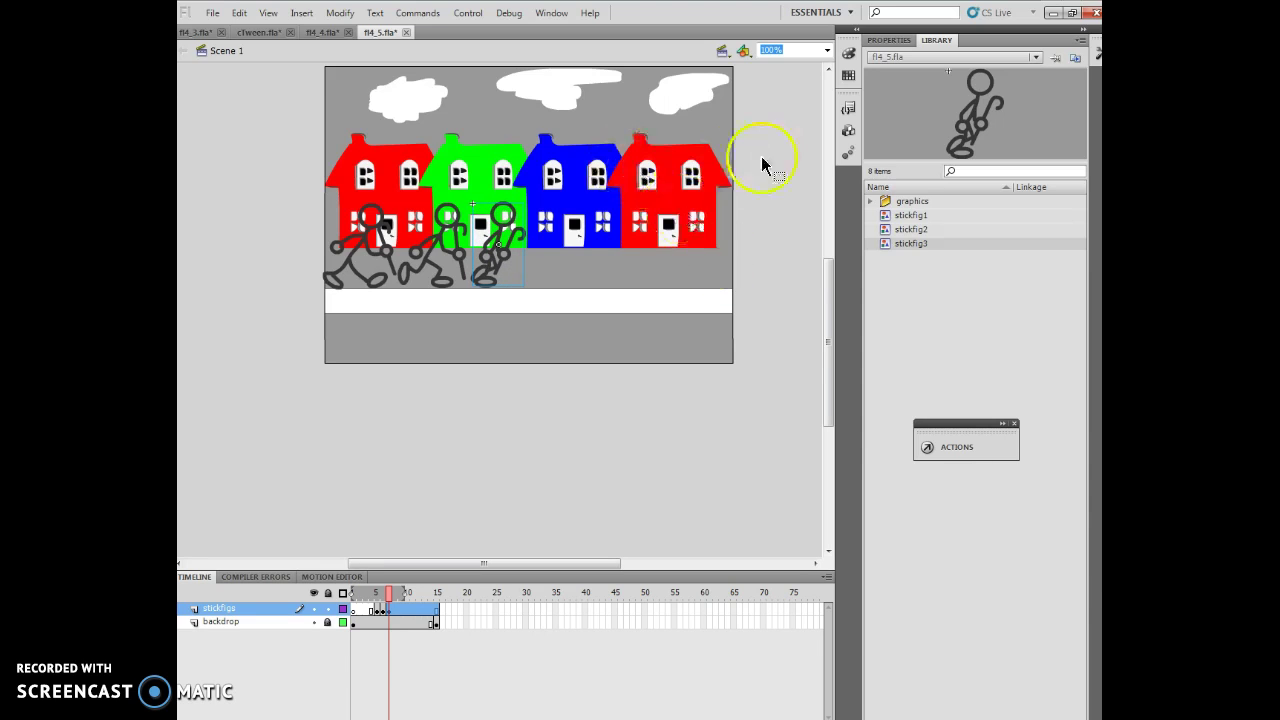
- Insert a blank keyframe at frame 8 of the stickfigs layer and place stickfig1 in front of the blue house
left_click(394, 596)
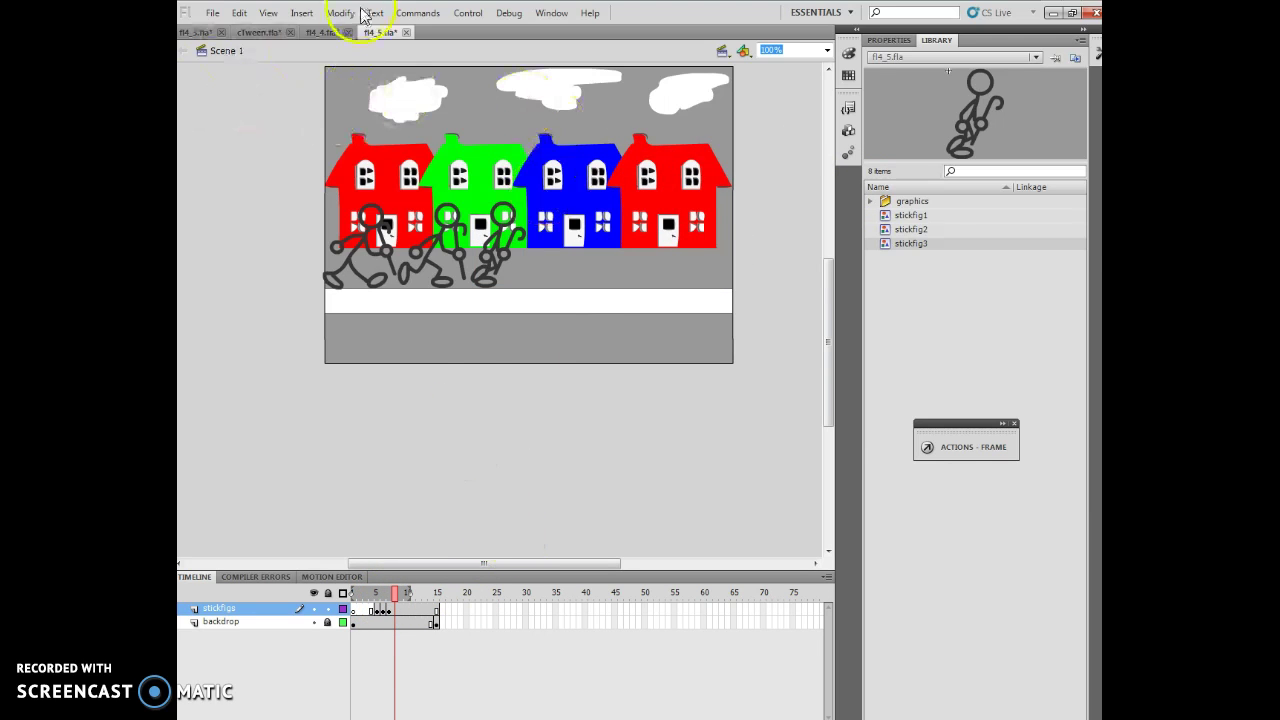
left_click(301, 13)
mouse_move(345, 107)
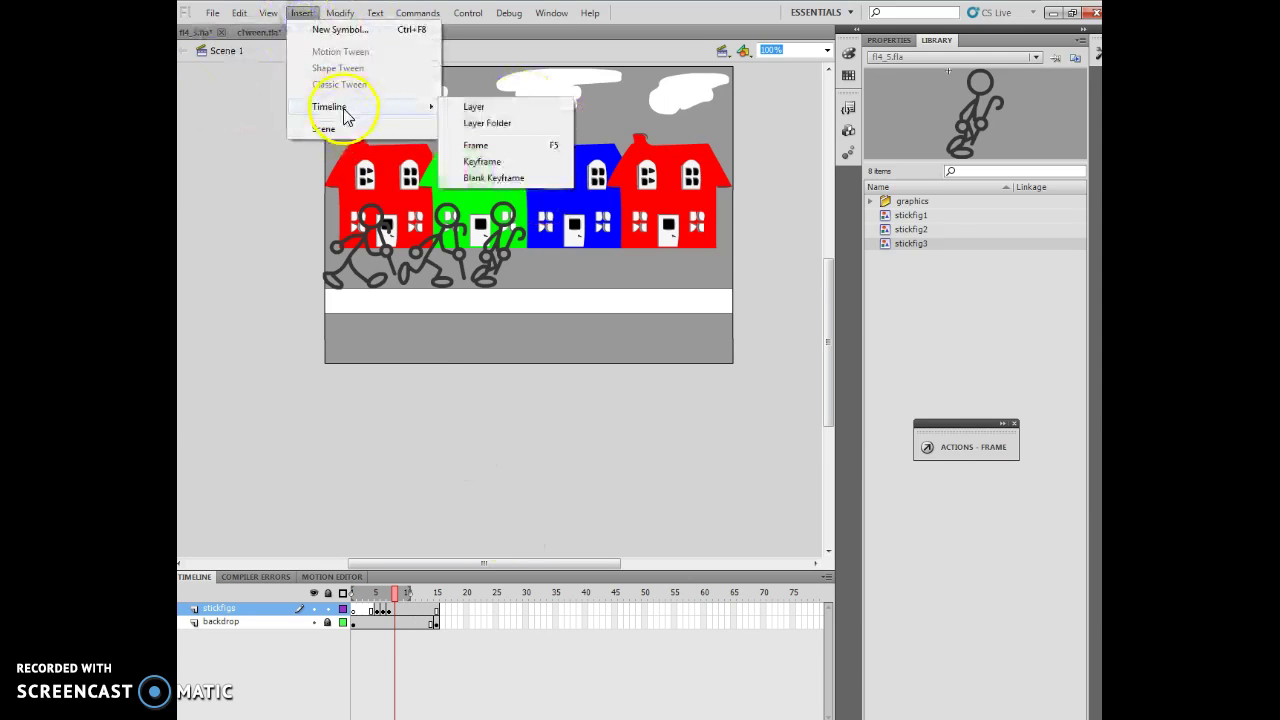
left_click(475, 172)
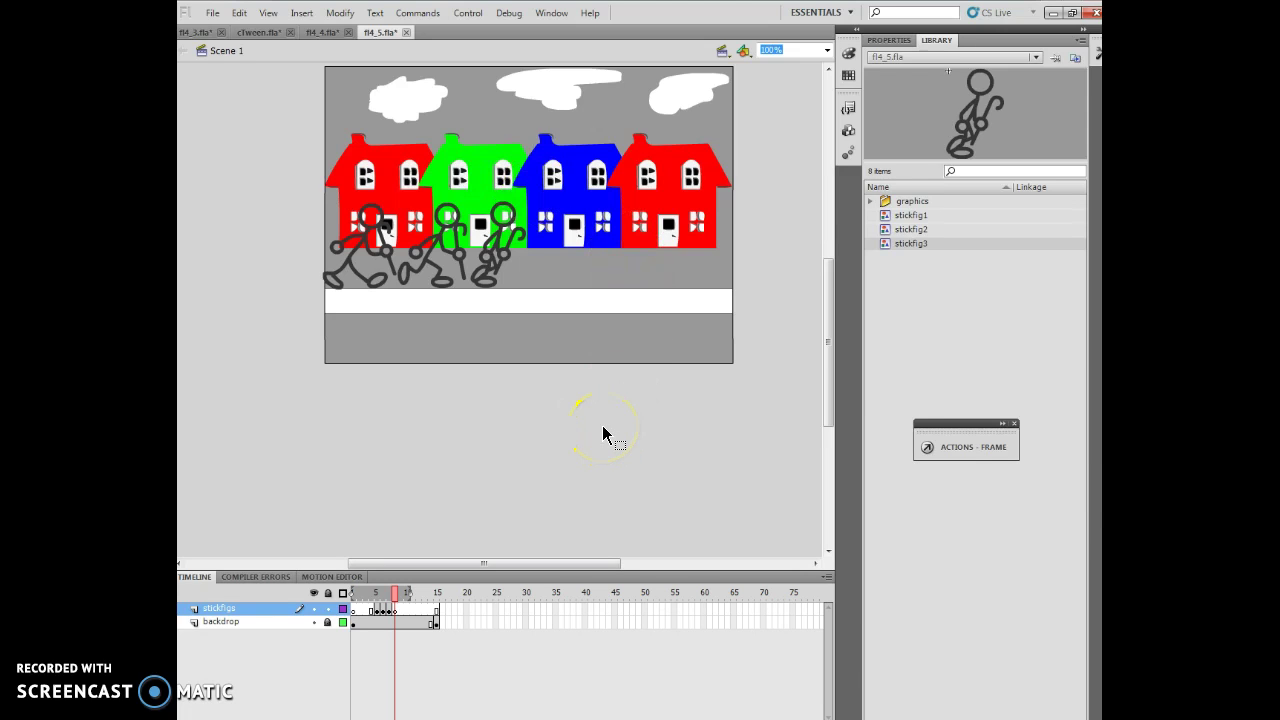
left_click_drag(914, 215, 561, 245)
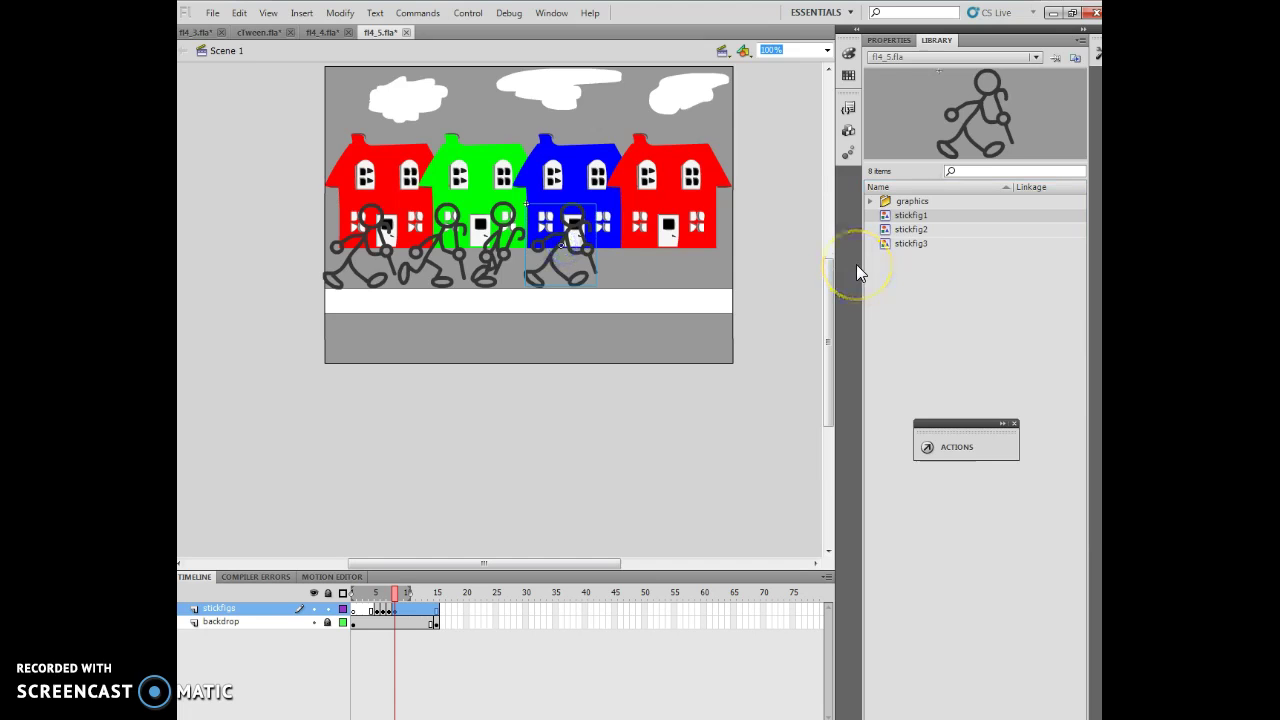
- Try a regular keyframe at frame 9 of the stickfigs layer and undo it
left_click(400, 595)
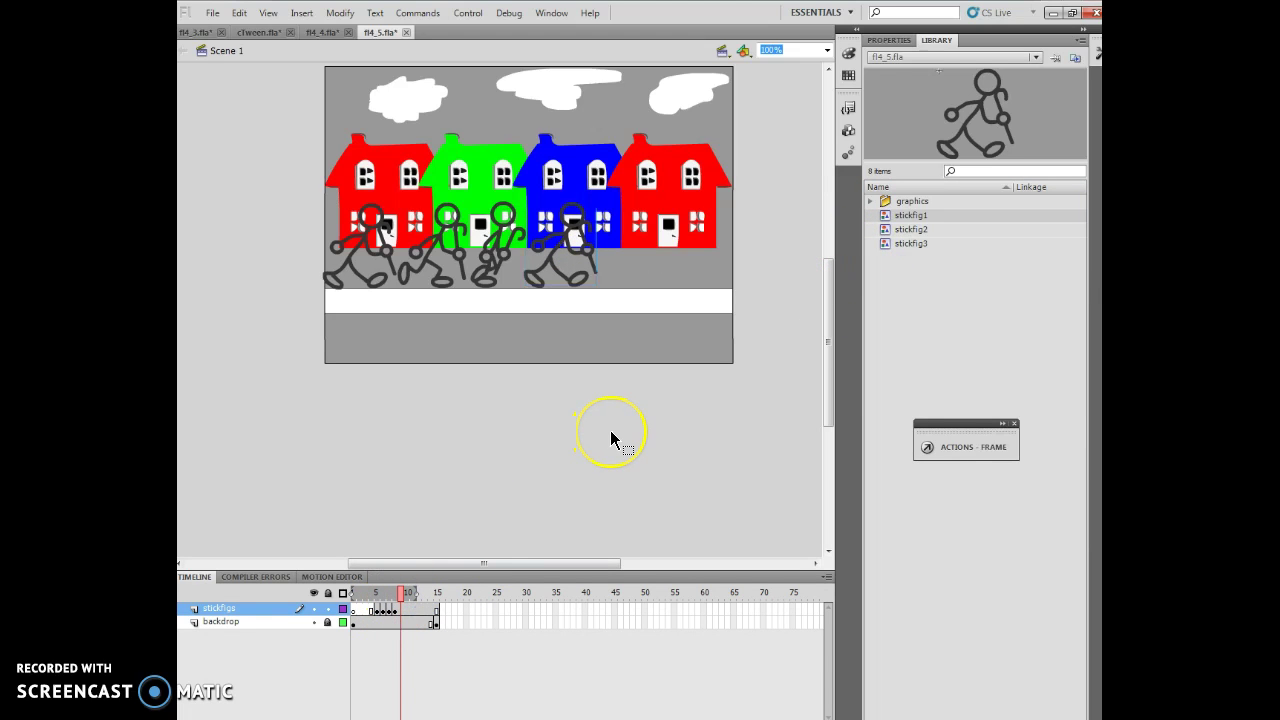
left_click(300, 14)
mouse_move(322, 110)
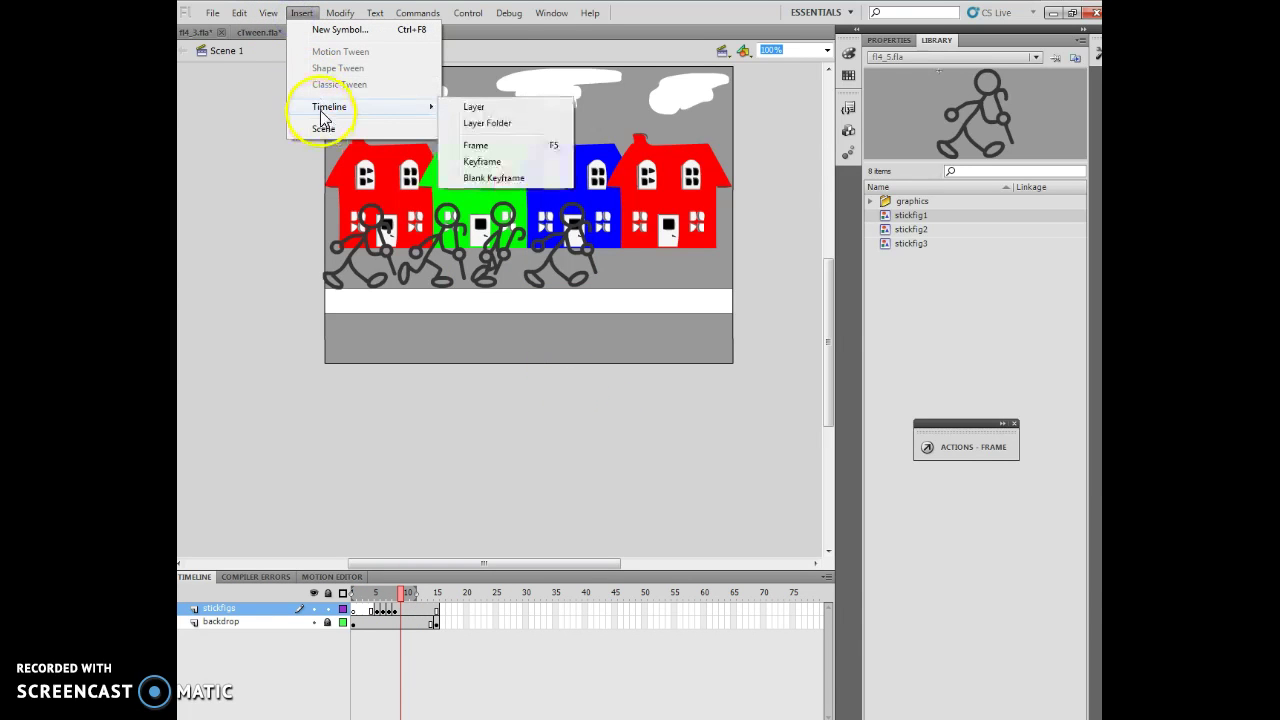
left_click(513, 161)
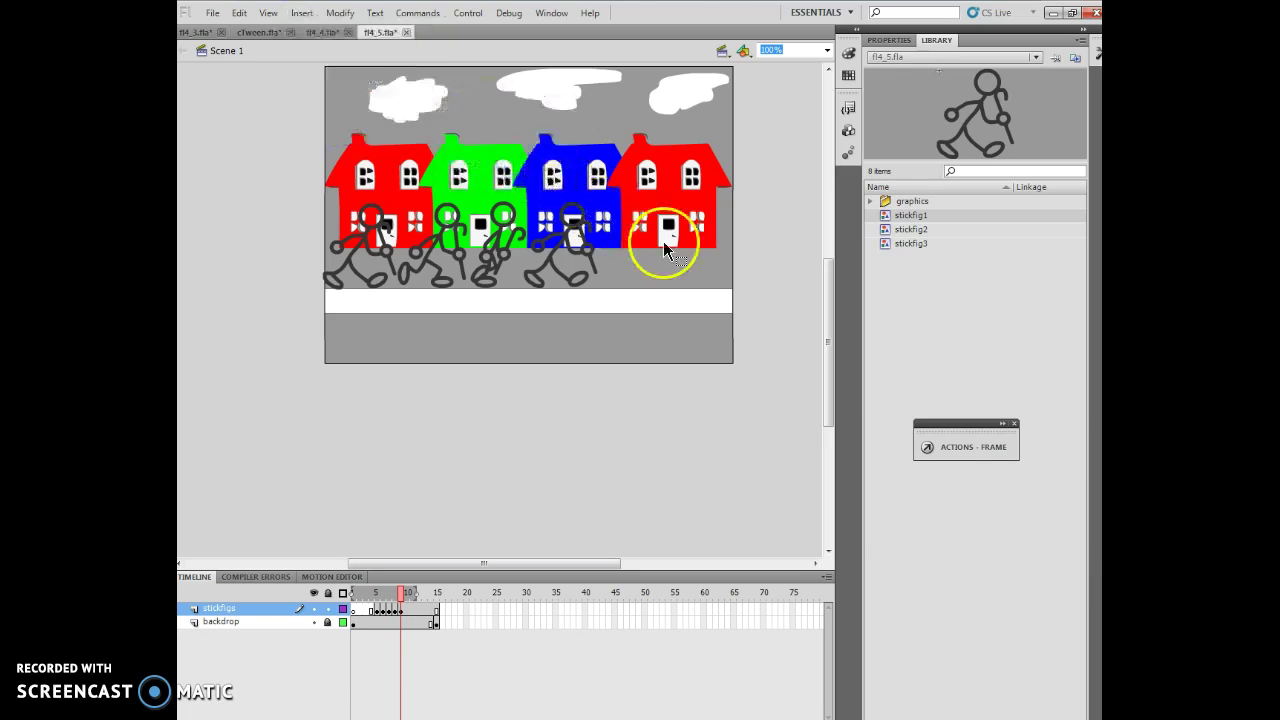
left_click(239, 13)
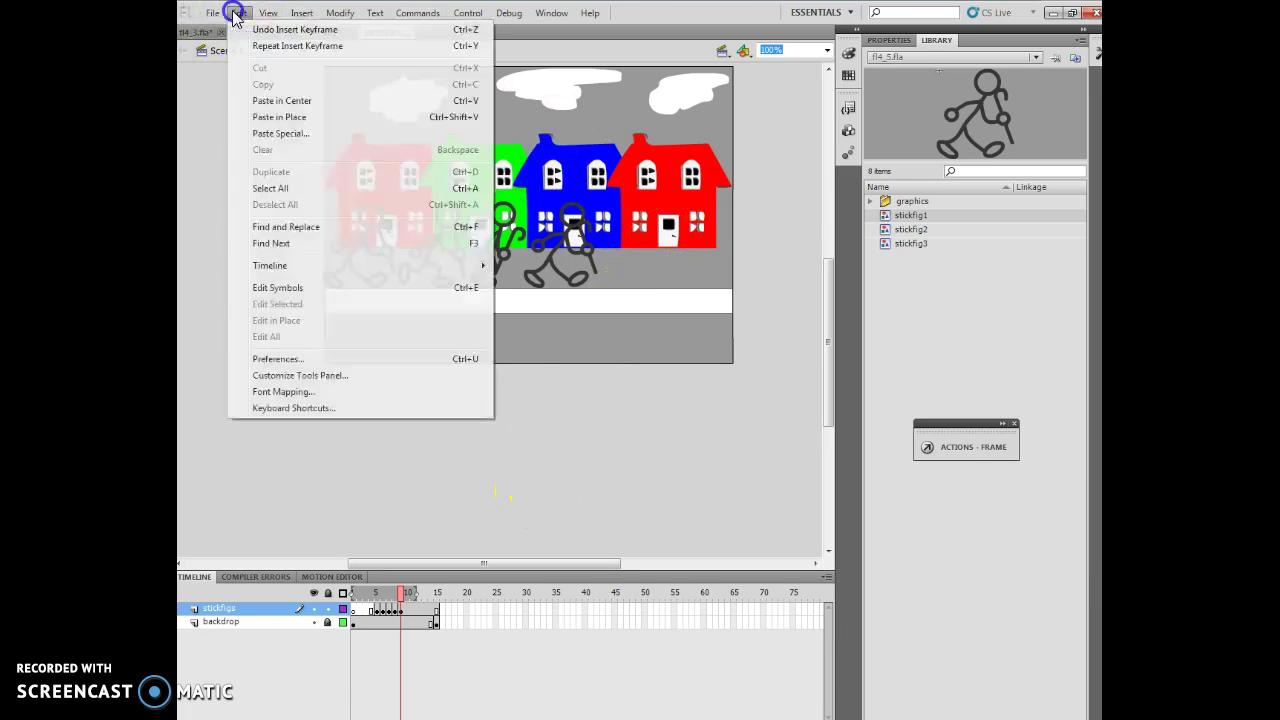
left_click(268, 30)
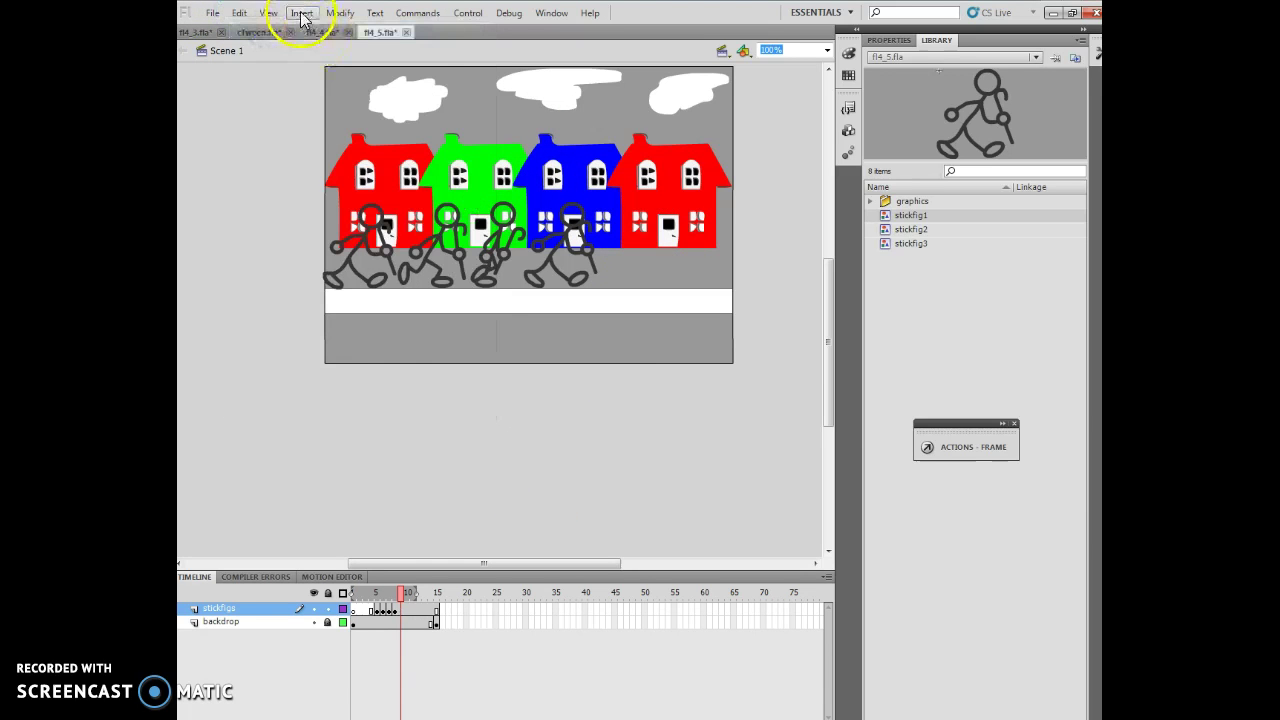
- Insert a blank keyframe at frame 9 of the stickfigs layer and place stickfig2 just ahead of the fourth figure
left_click(302, 13)
mouse_move(320, 107)
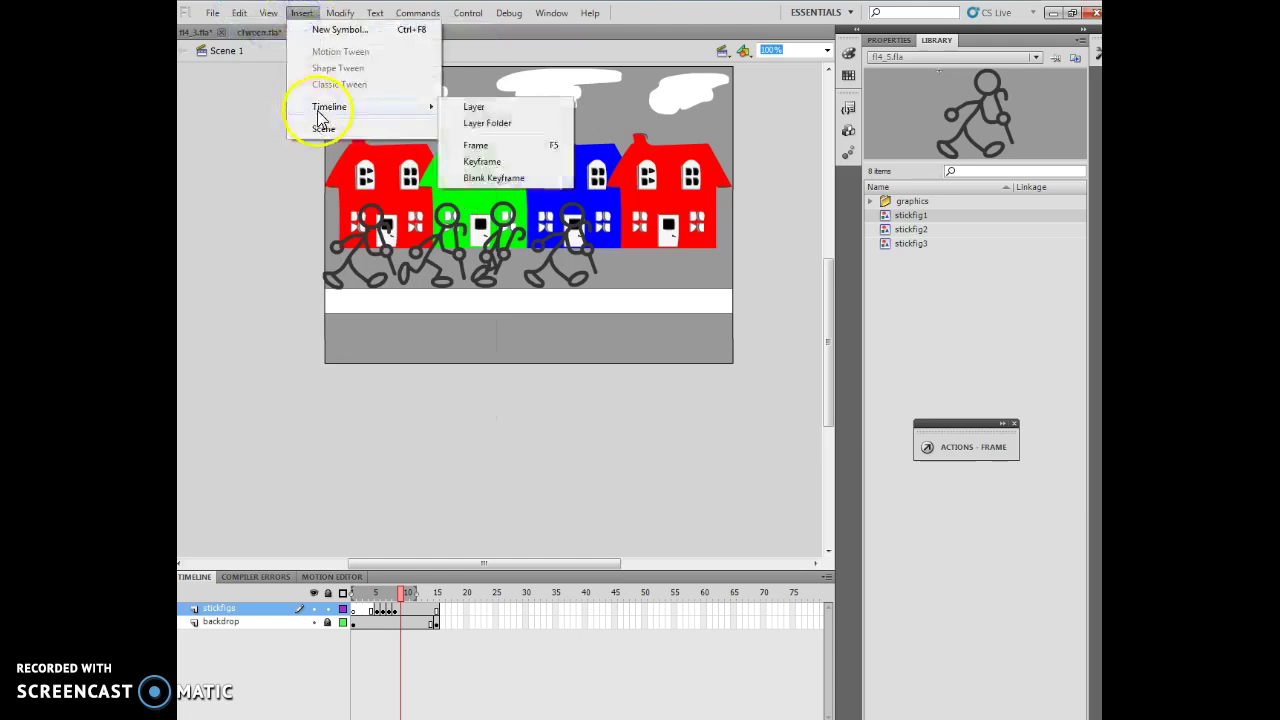
left_click(480, 161)
left_click(541, 153)
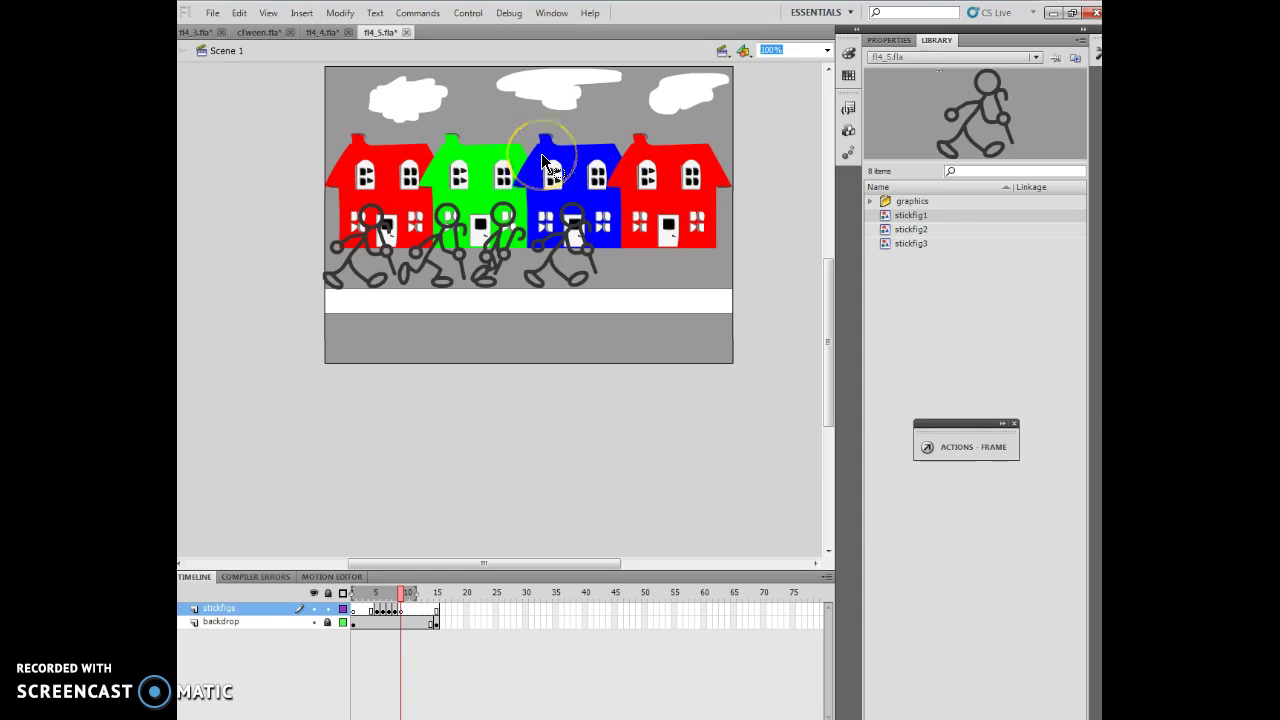
left_click_drag(541, 153, 487, 163)
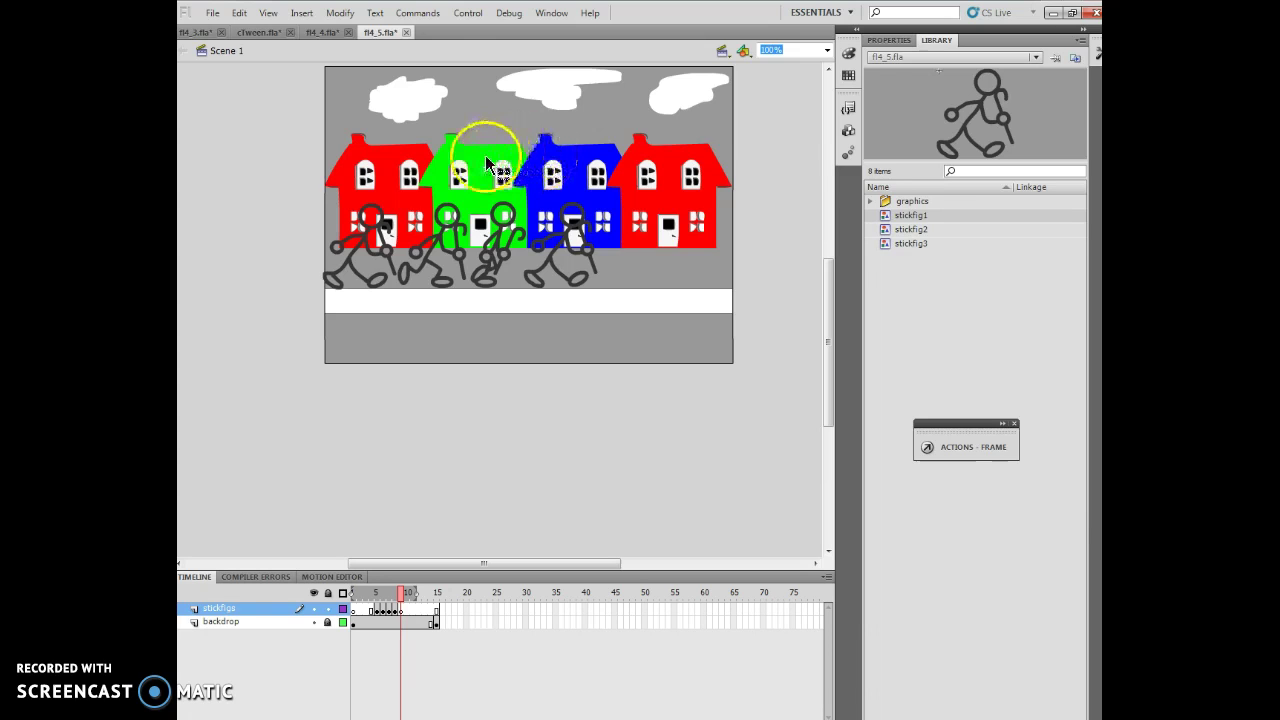
left_click(920, 232)
left_click_drag(922, 240, 633, 246)
left_click(808, 50)
- Insert a blank keyframe at frame 10 of the stickfigs layer and place stickfig3 near the right edge of the stage
left_click(412, 597)
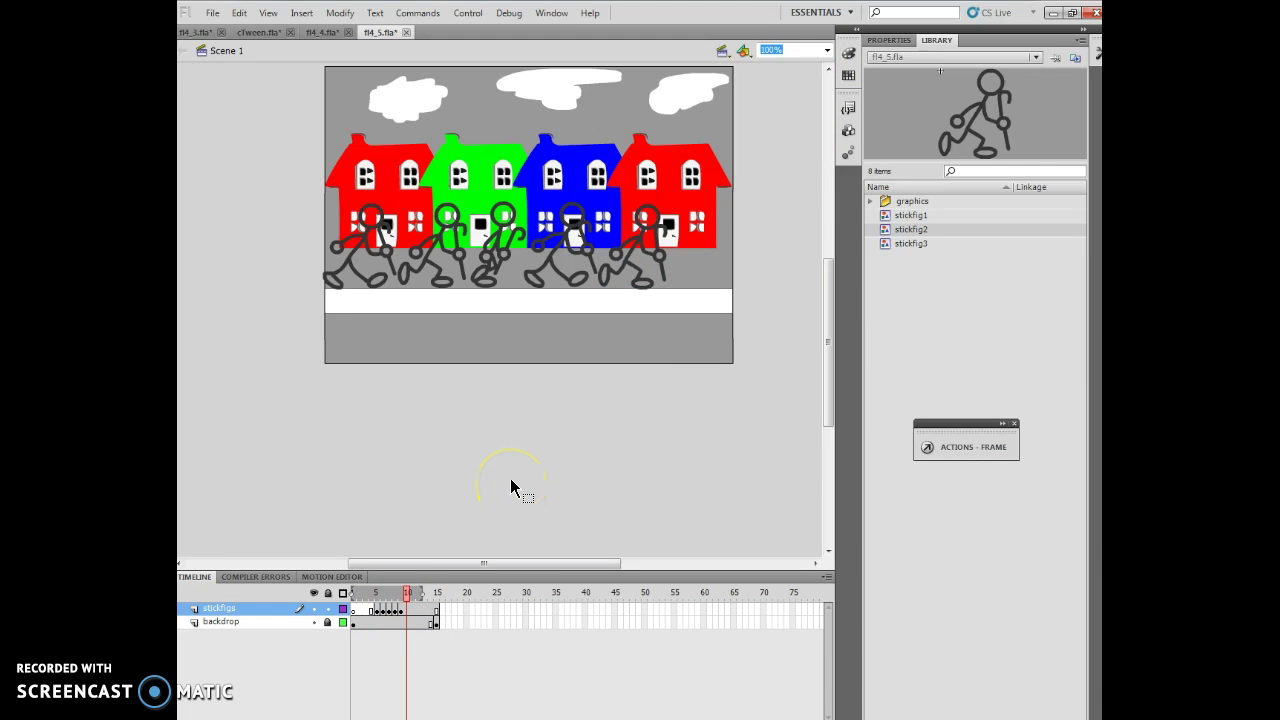
left_click(302, 14)
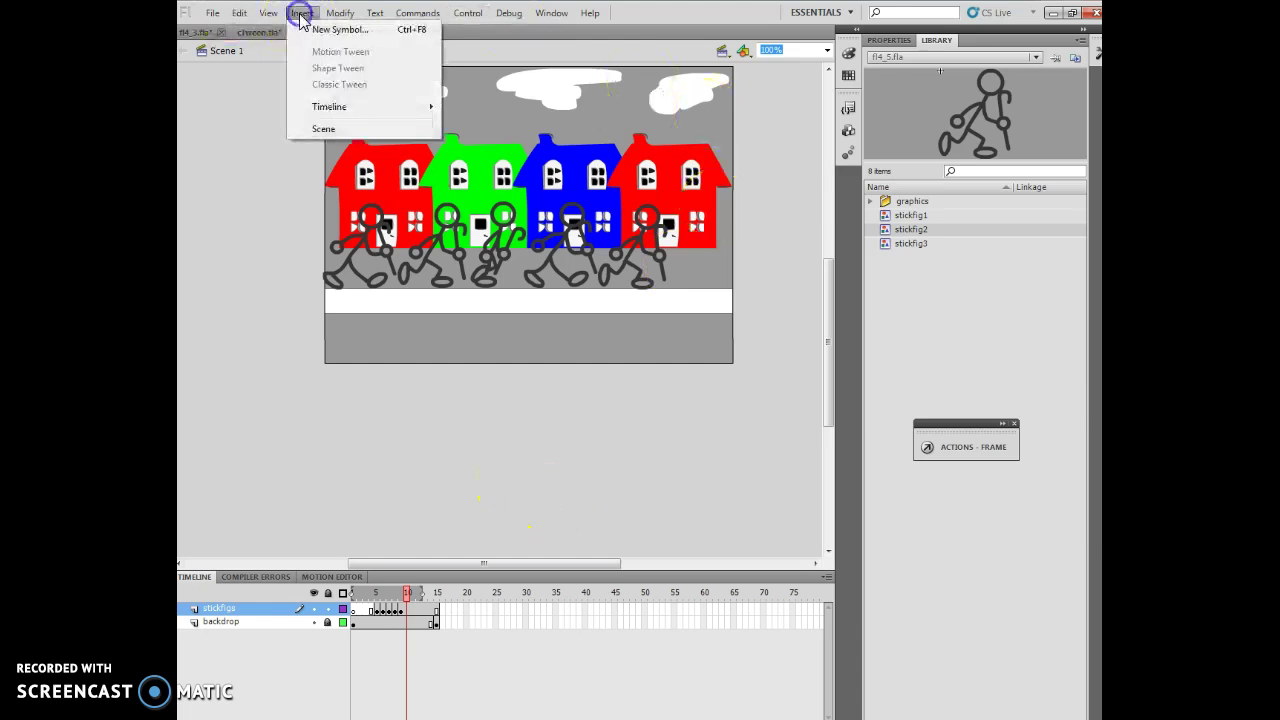
mouse_move(325, 106)
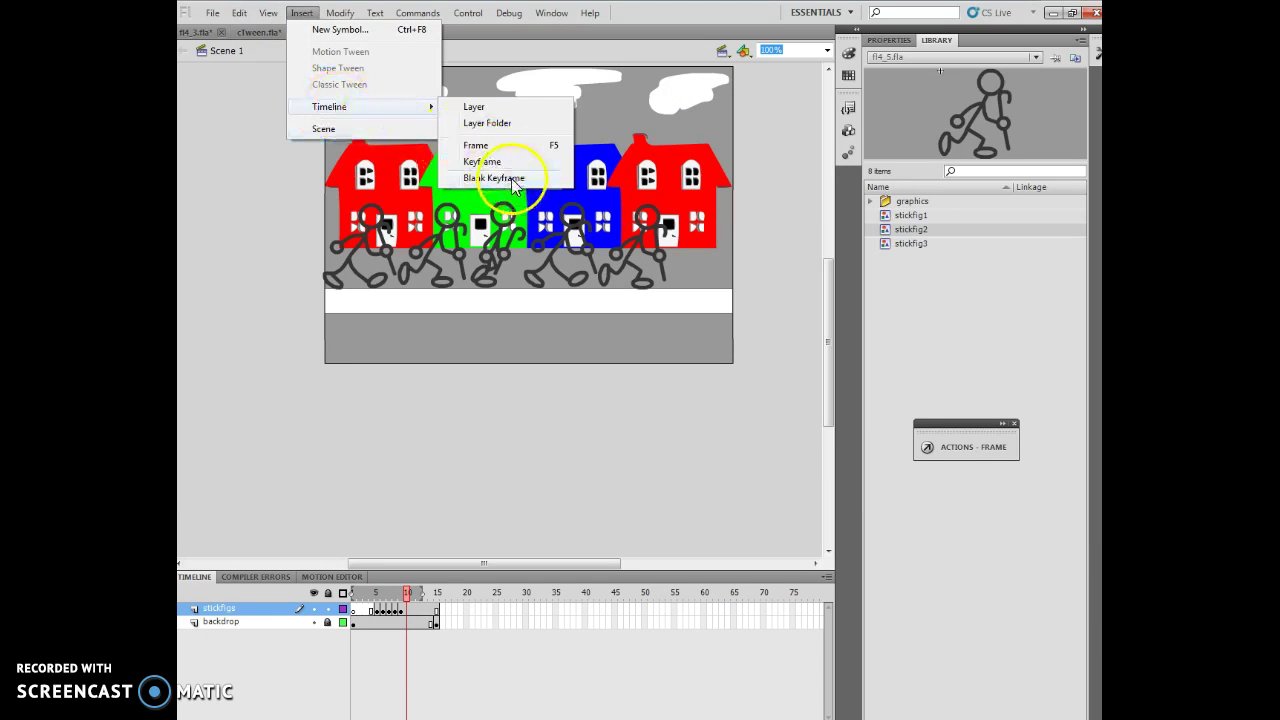
left_click(484, 162)
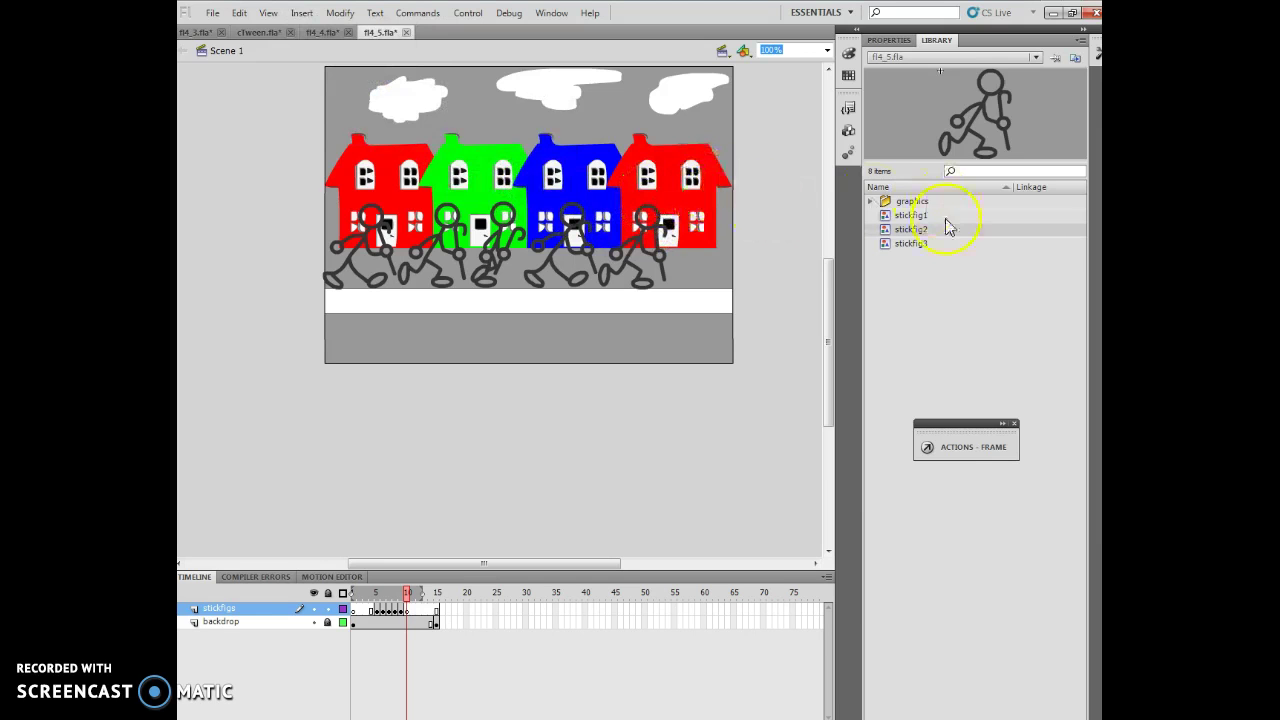
mouse_move(918, 252)
left_mouse_down()
mouse_move(743, 263)
mouse_move(701, 252)
left_mouse_up()
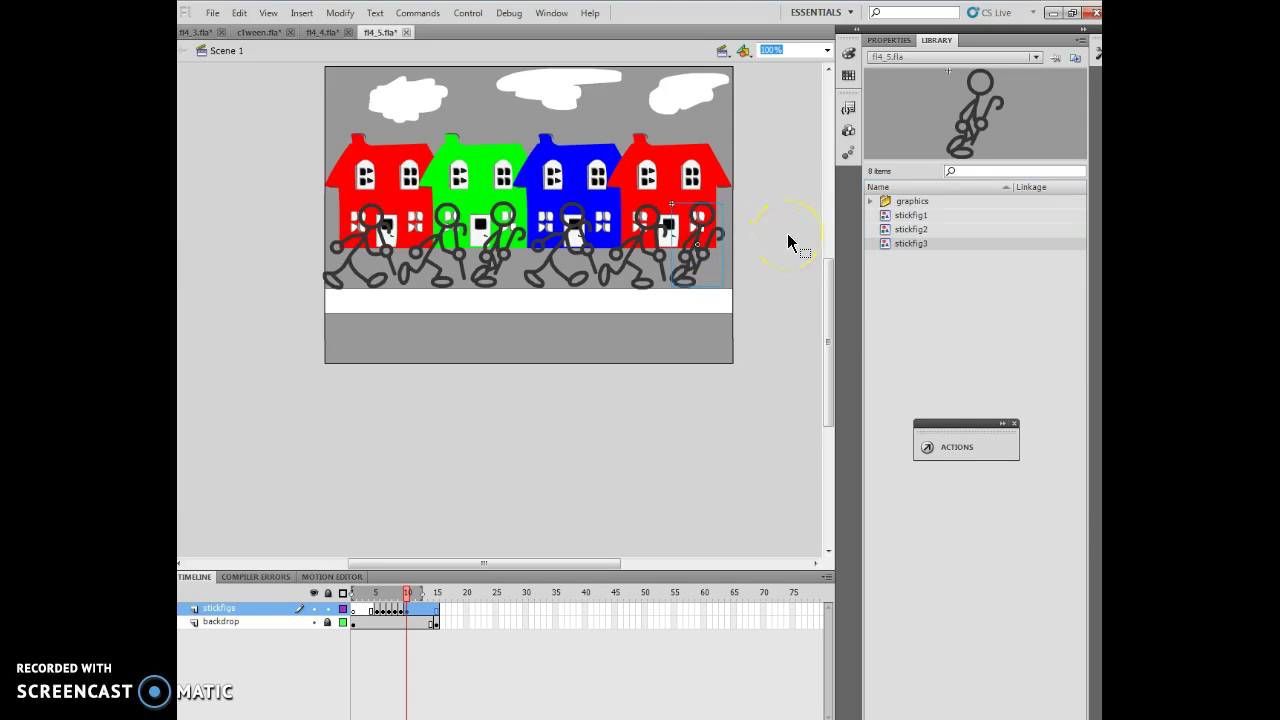
left_click(797, 243)
left_click(660, 511)
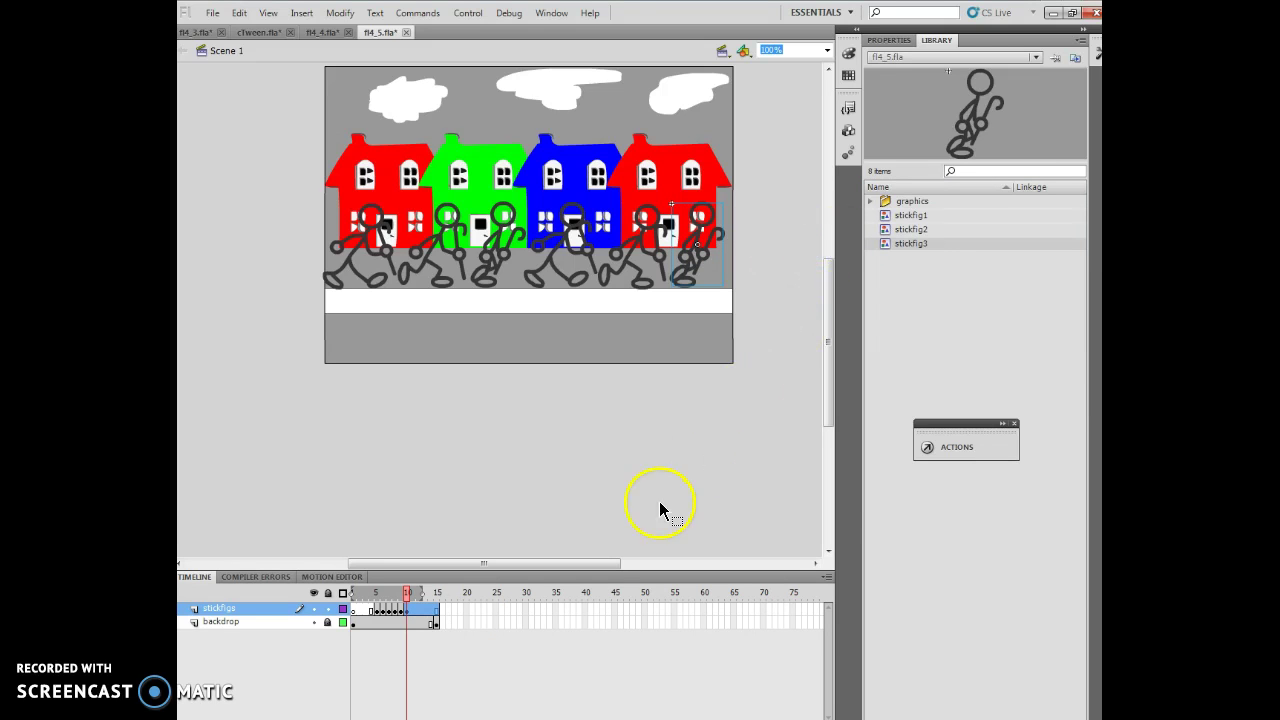
- Insert a blank keyframe at frame 11 of the stickfigs layer and turn off the multiple-frame display
left_click(413, 594)
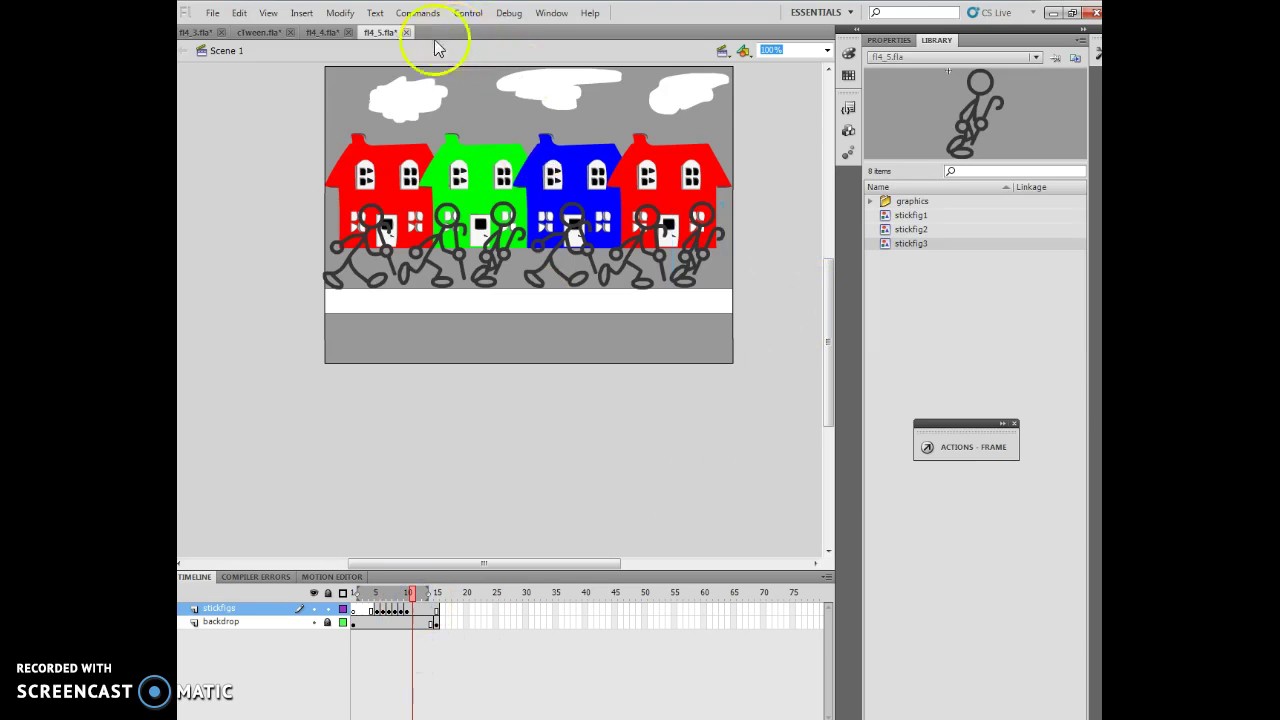
left_click(301, 13)
mouse_move(335, 108)
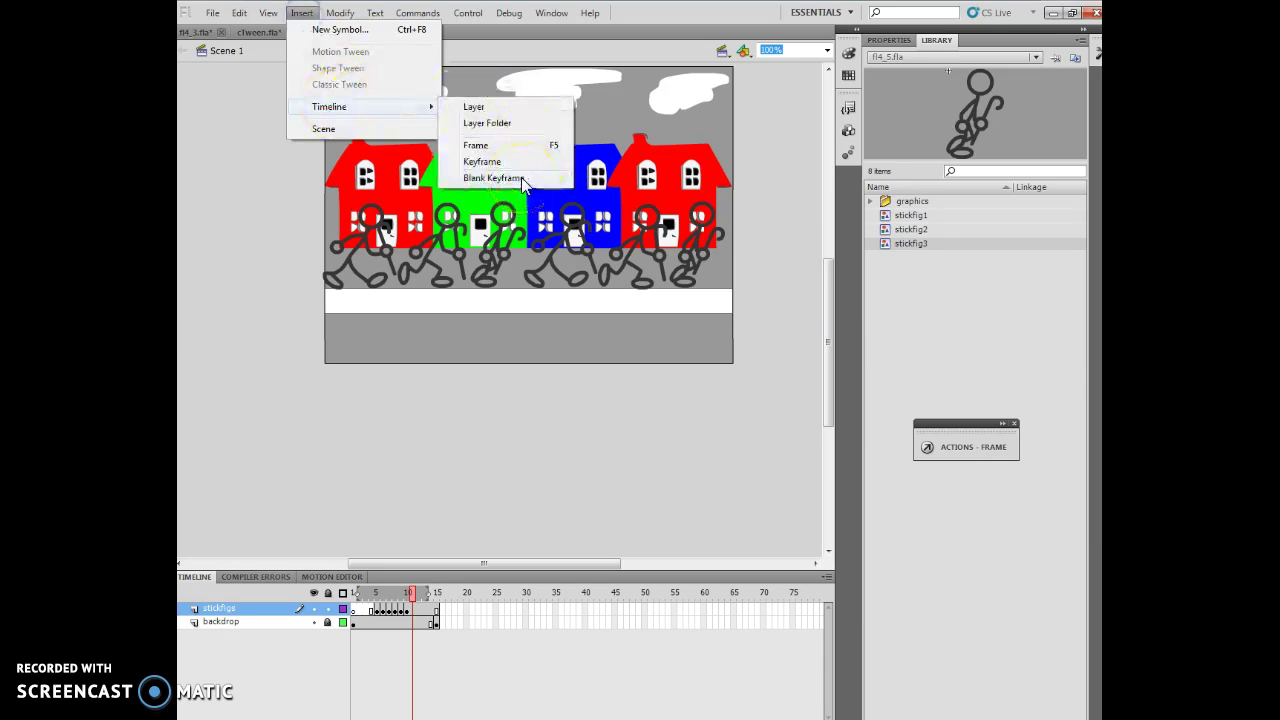
left_click(521, 177)
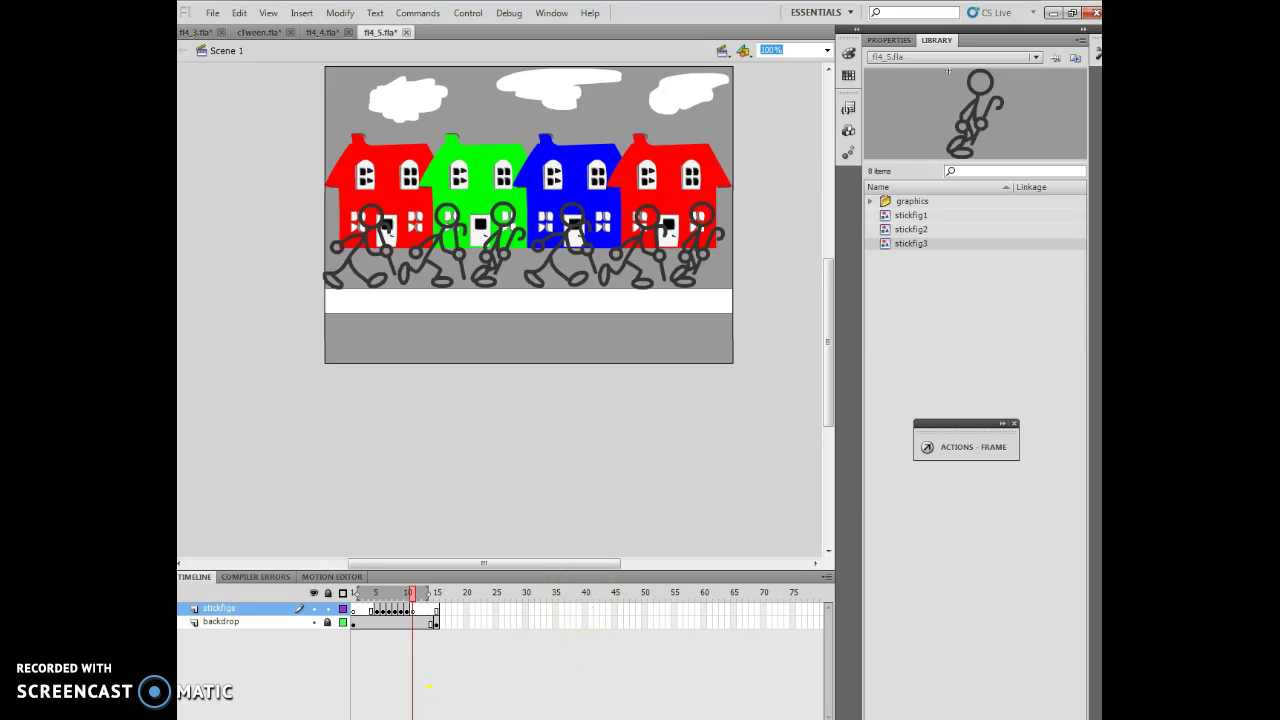
left_click(428, 687)
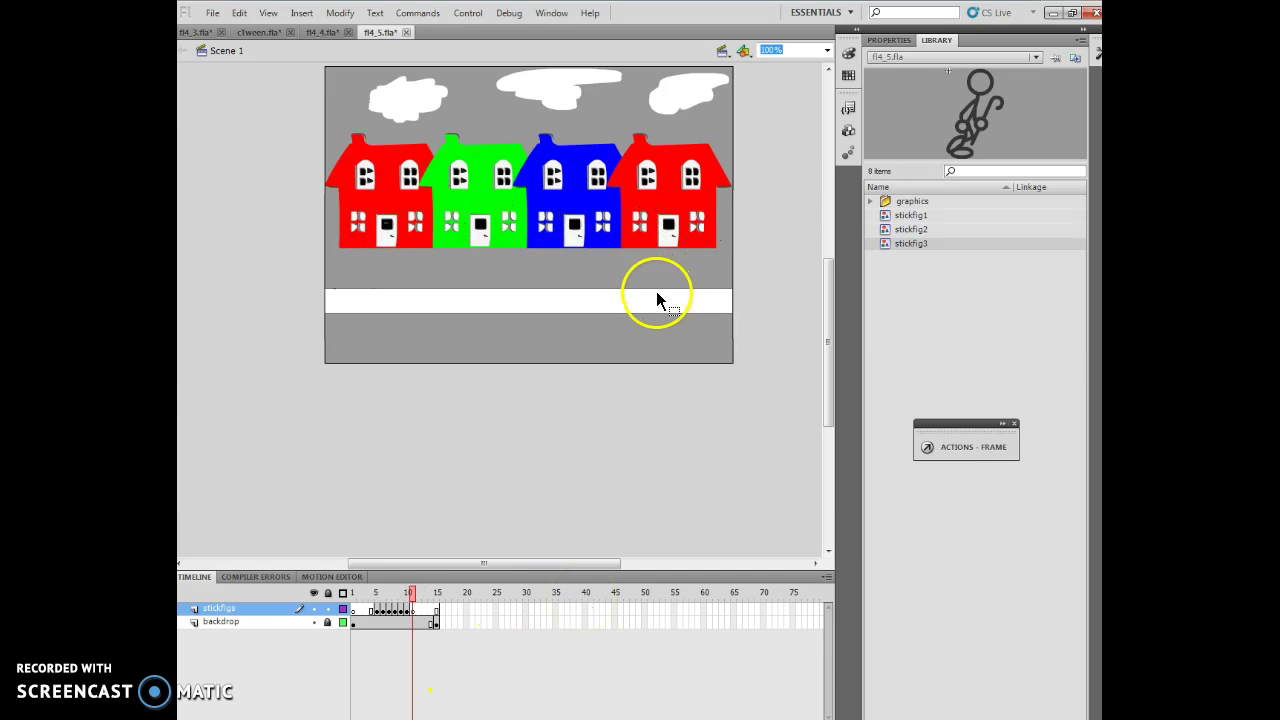
- Return the playhead to frame 1 and set the document's frame rate to 6 FPS
left_click(401, 594)
left_click_drag(401, 594, 358, 593)
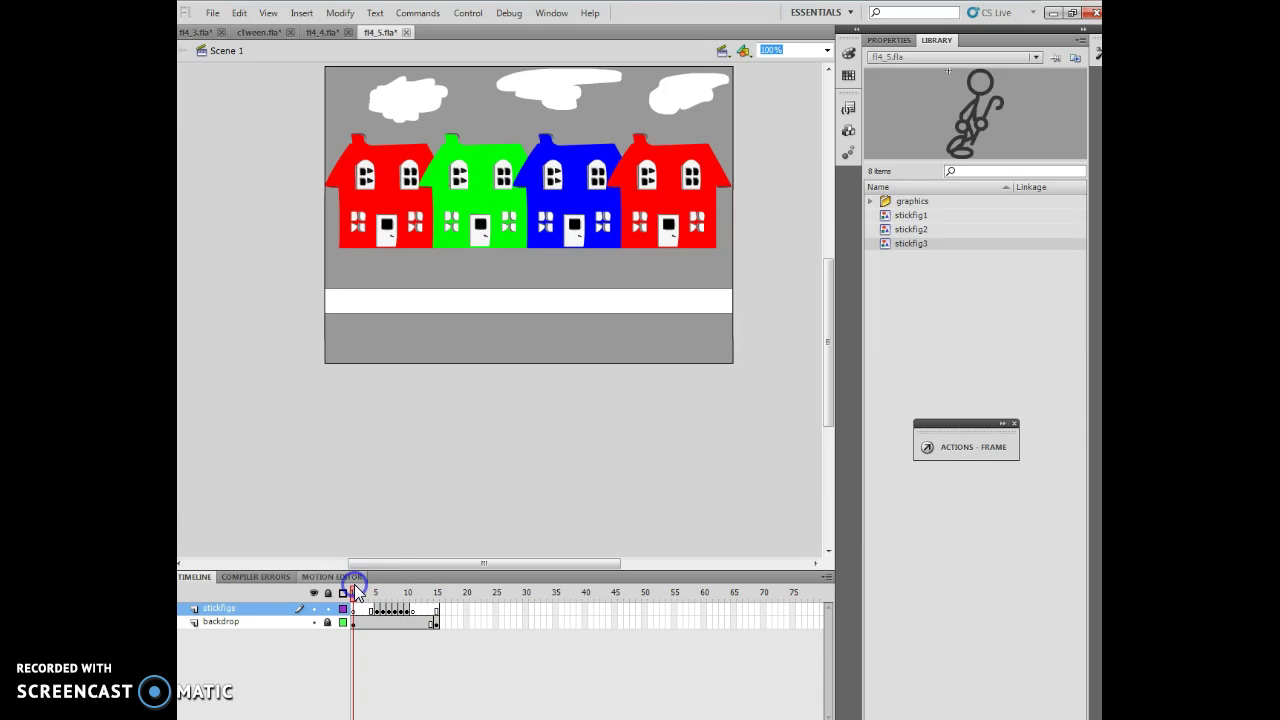
left_click(888, 40)
left_click(930, 261)
type("6")
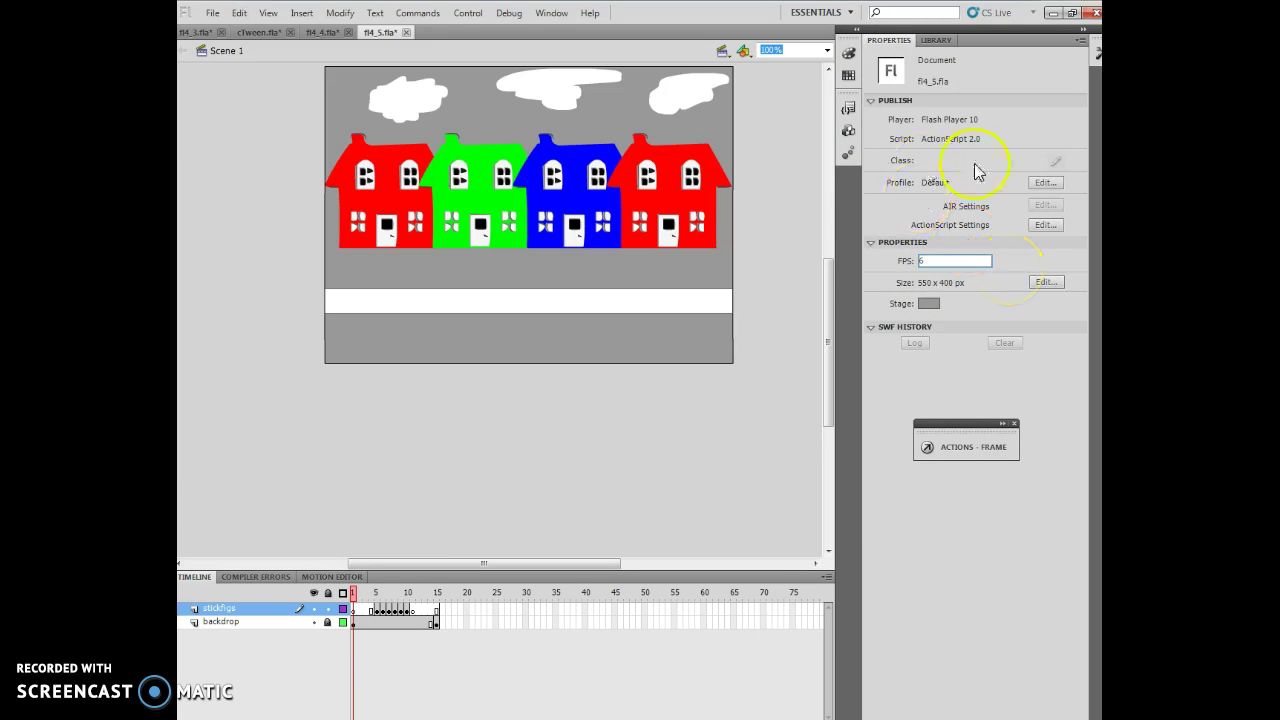
left_click(956, 542)
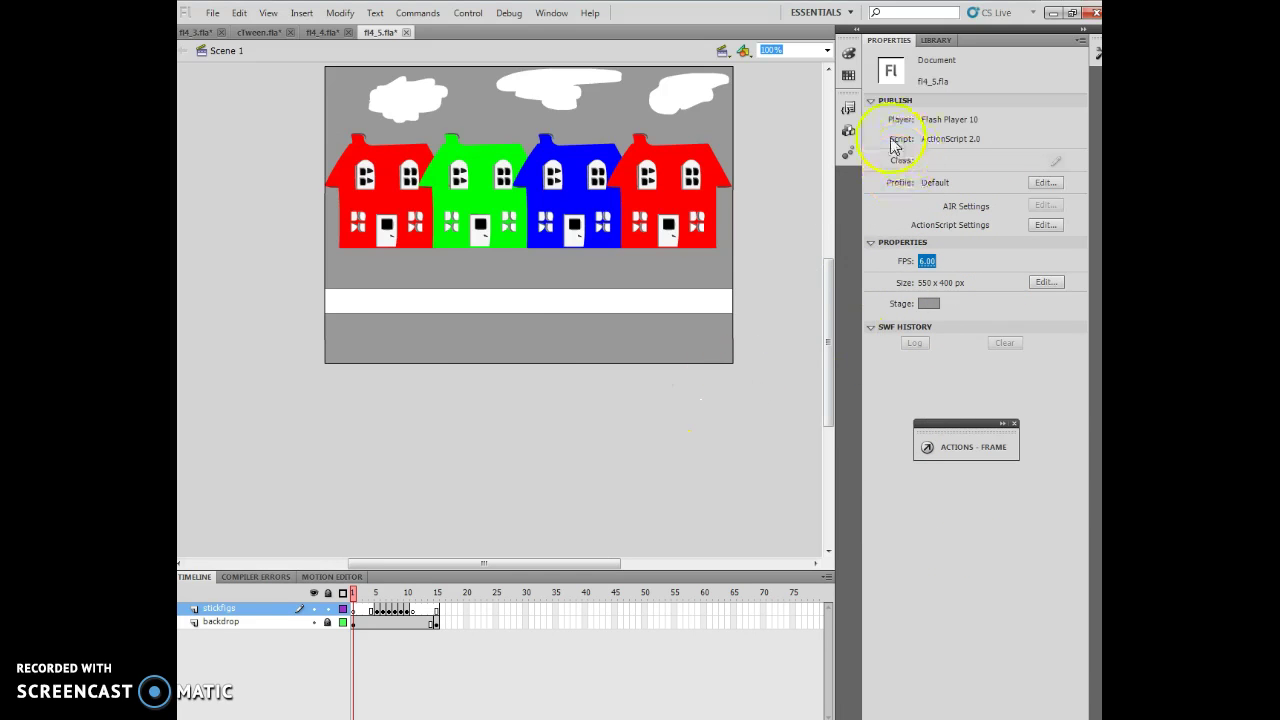
- Play the timeline animation repeatedly to check the stick figure's walk at the new frame rate
key("Return")
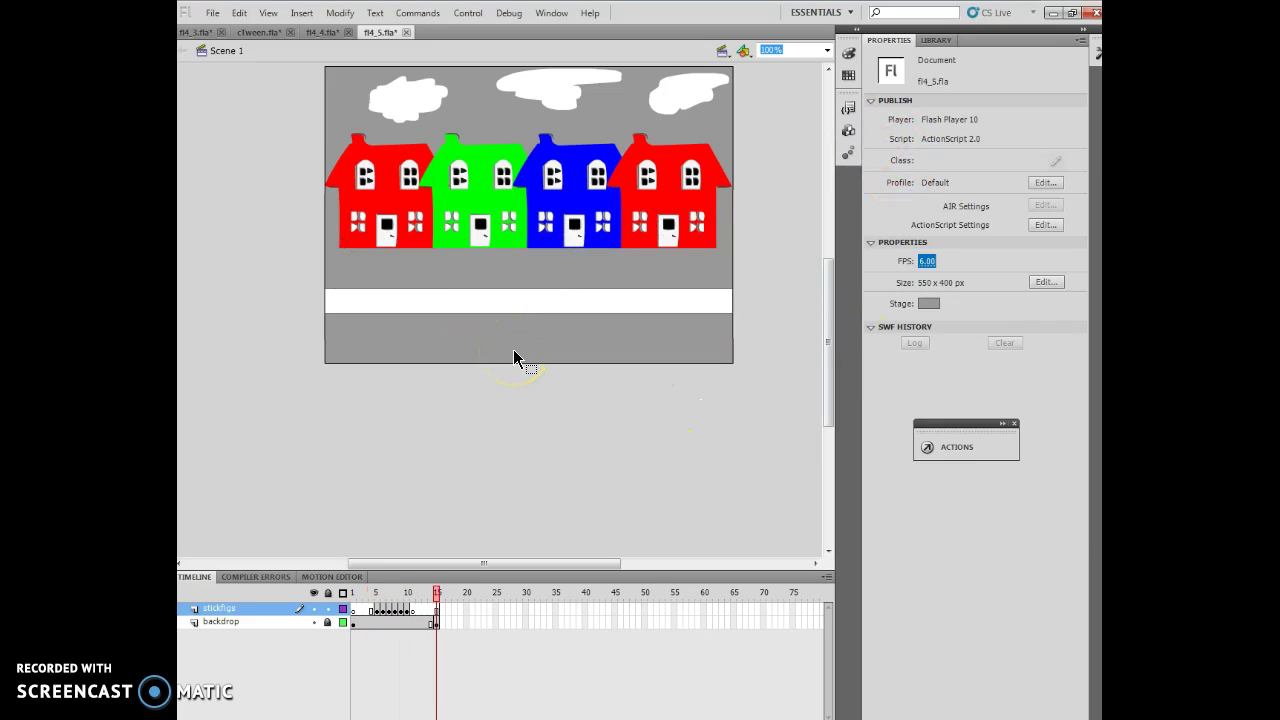
key("Return")
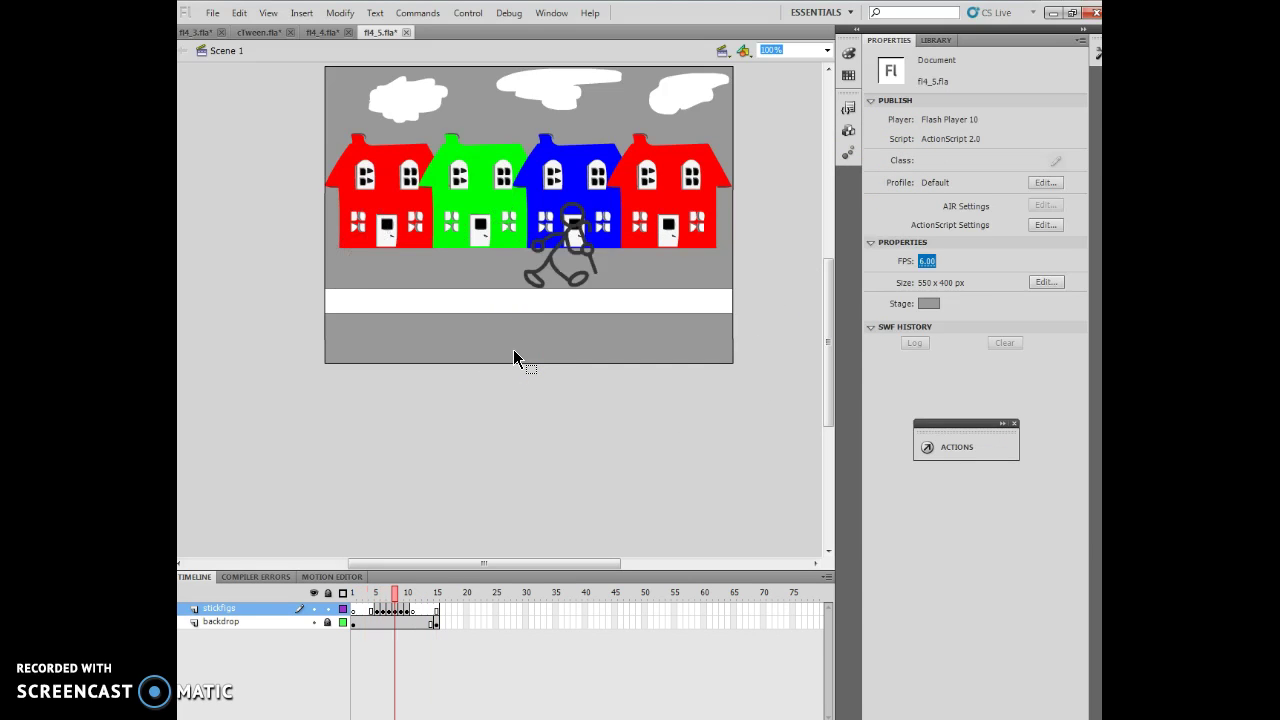
key("Return")
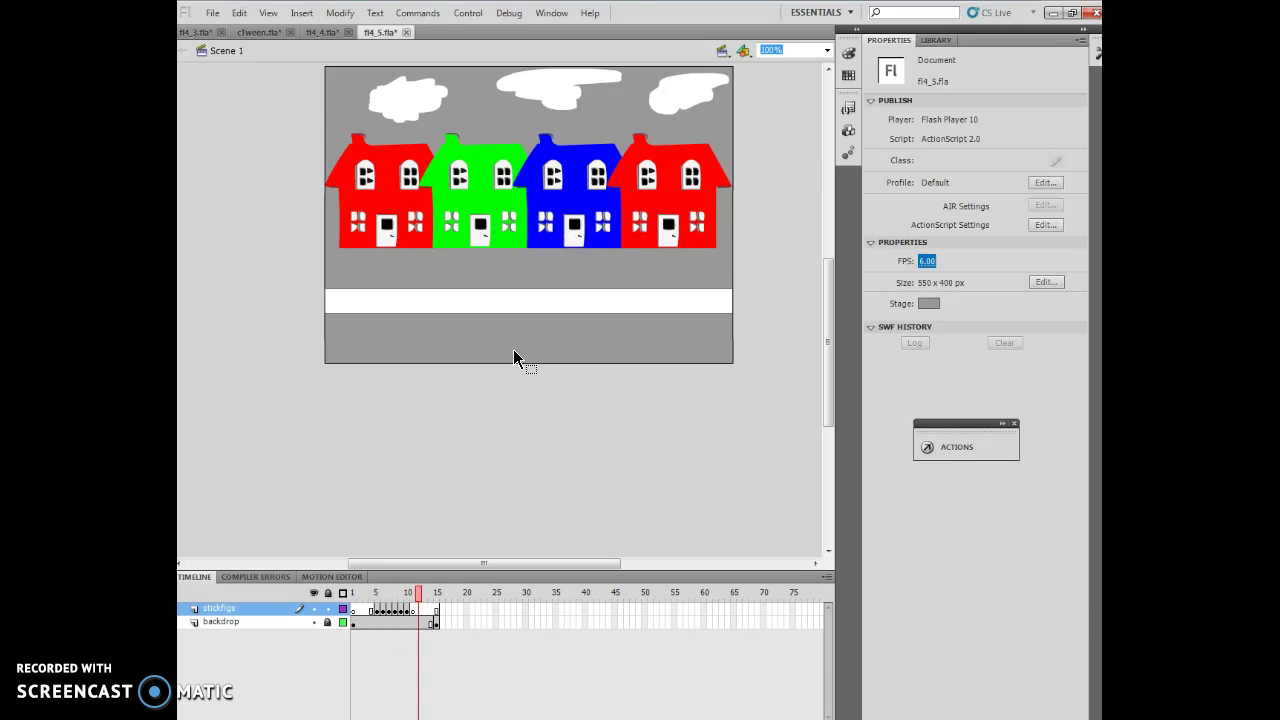